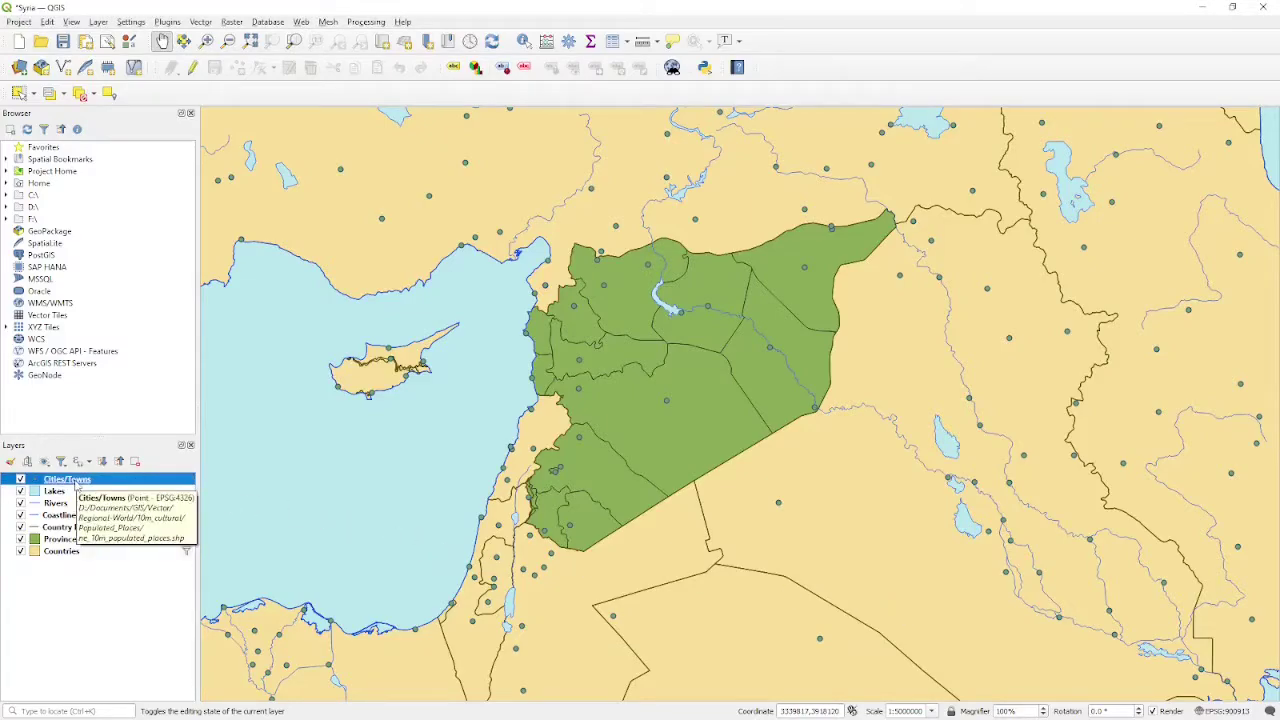
Identify the Damascus point in the Cities/Towns layer and read through its attributes.
{"action": "left_click", "coordinate": [523, 41]}
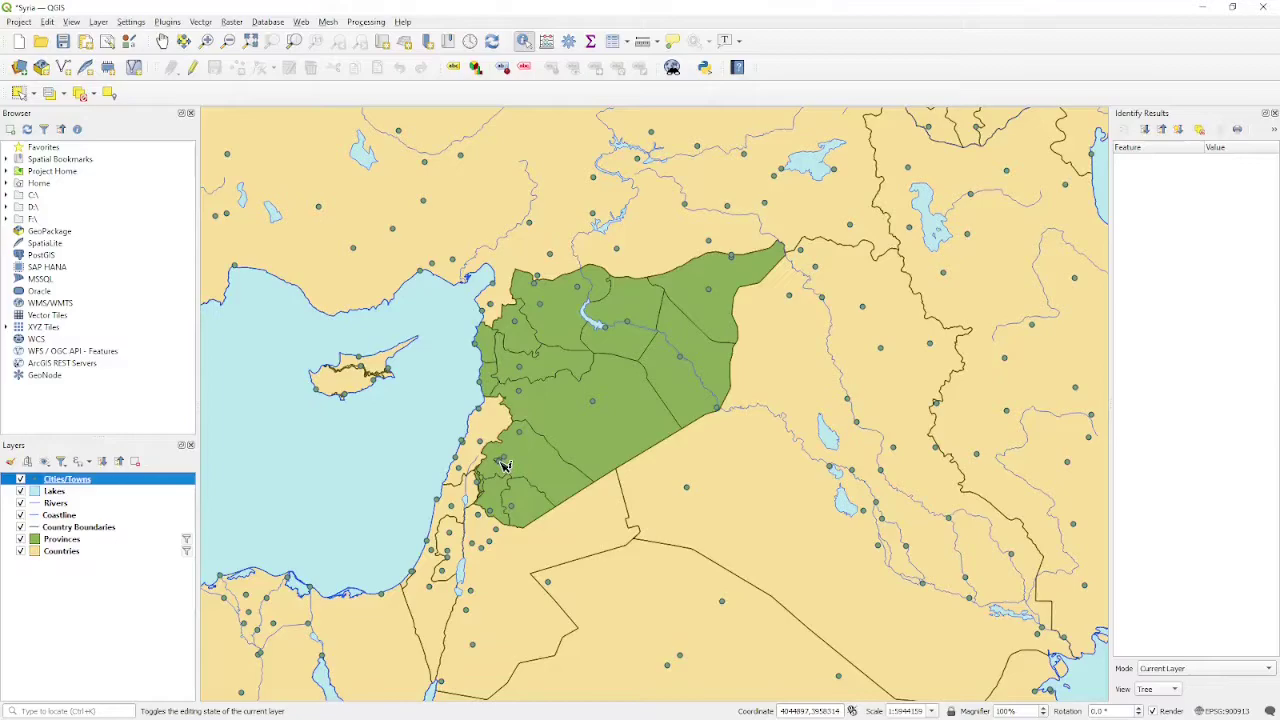
{"action": "left_click", "coordinate": [503, 463]}
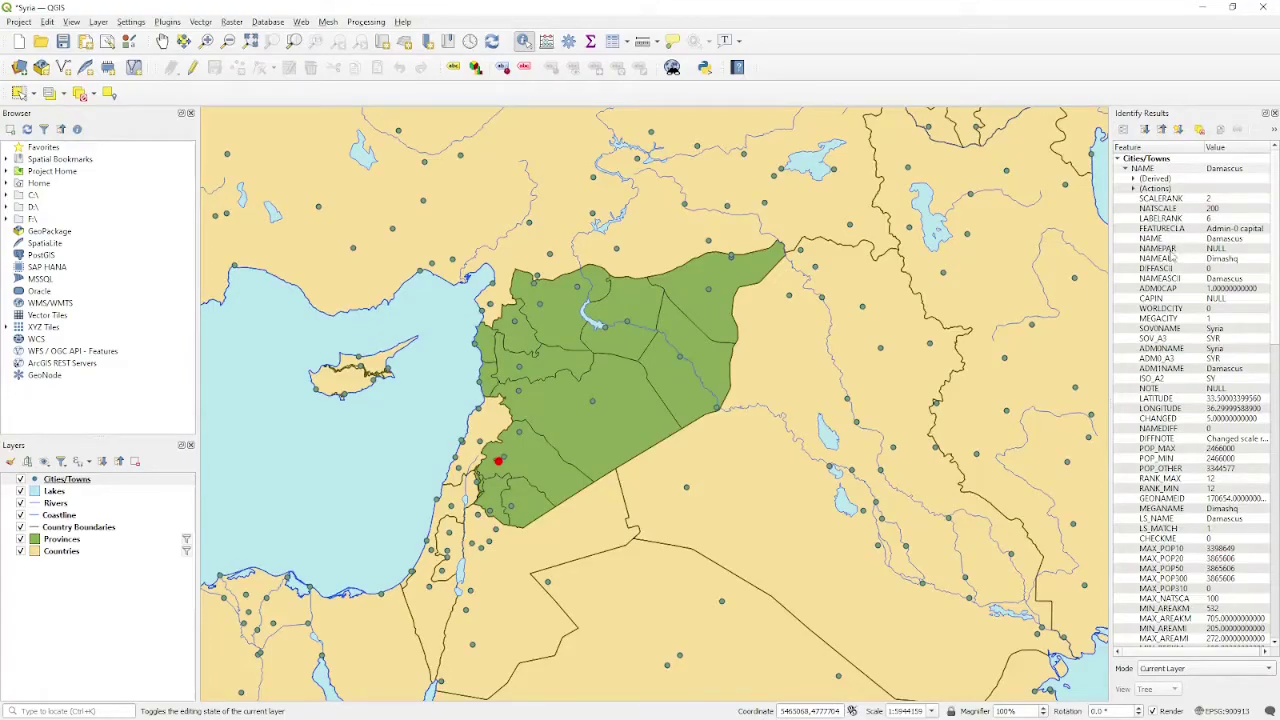
{"action": "scroll", "coordinate": [1176, 258], "scroll_direction": "down", "scroll_amount": 2}
{"action": "scroll", "coordinate": [1168, 260], "scroll_direction": "down", "scroll_amount": 12}
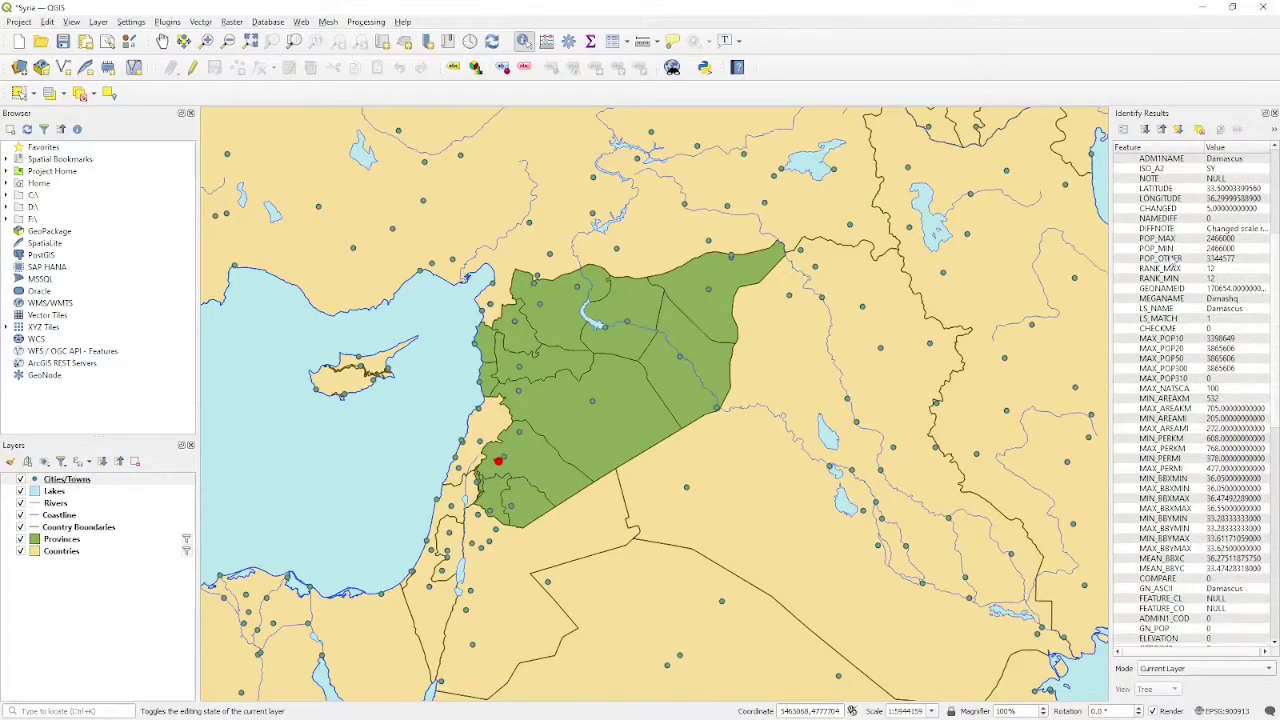
{"action": "scroll", "coordinate": [1168, 264], "scroll_direction": "down", "scroll_amount": 6}
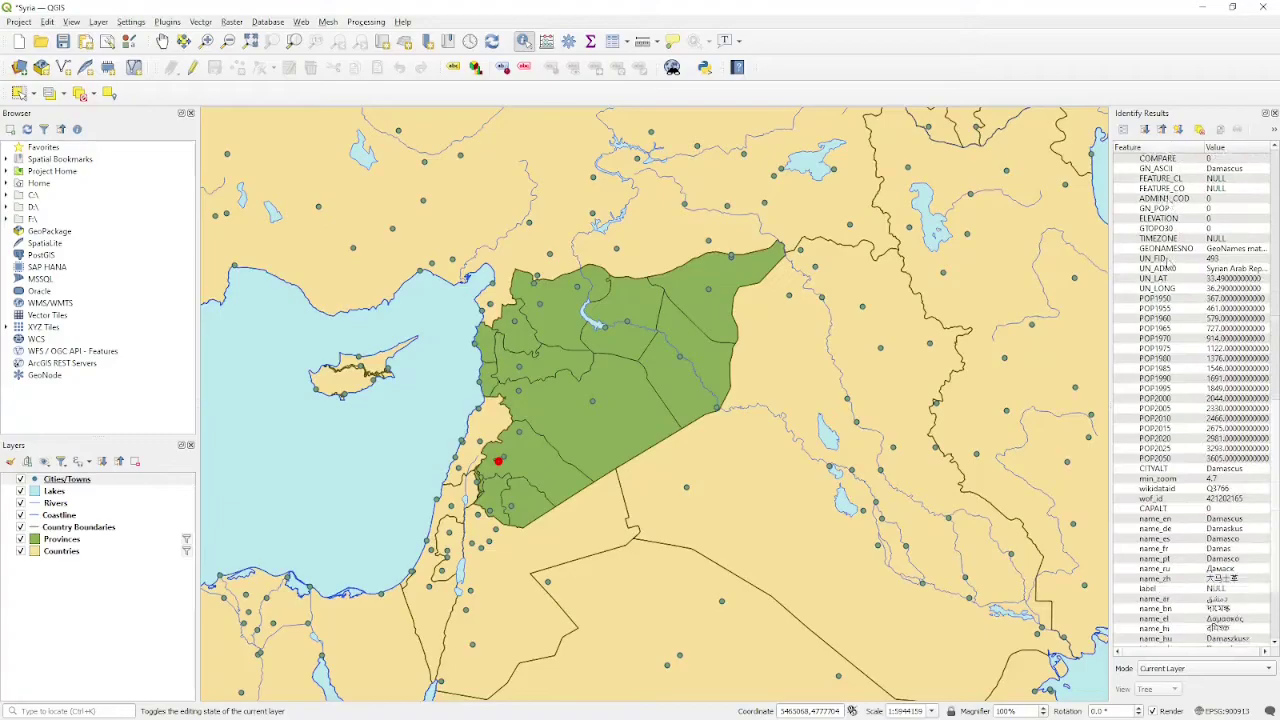
{"action": "scroll", "coordinate": [1168, 264], "scroll_direction": "up", "scroll_amount": 20}
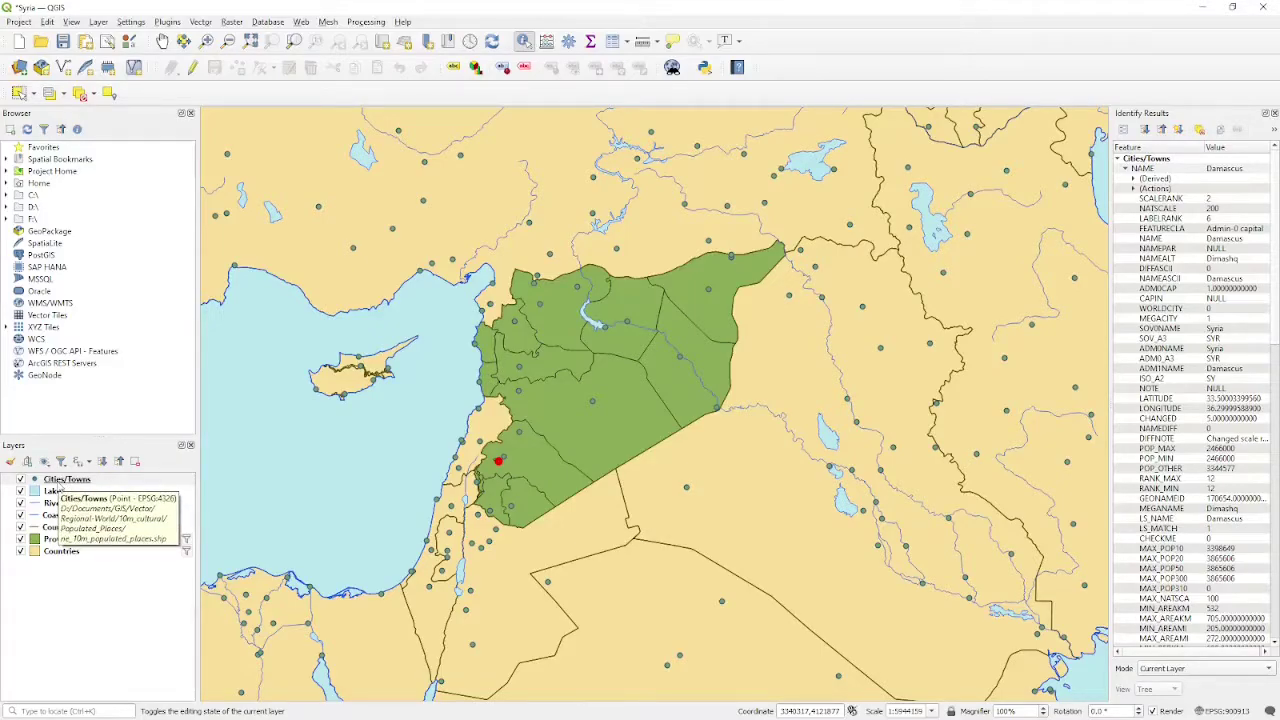
Open the Cities/Towns attribute table and examine its columns, including ADM0CAP and the country fields.
{"action": "right_click", "coordinate": [61, 481]}
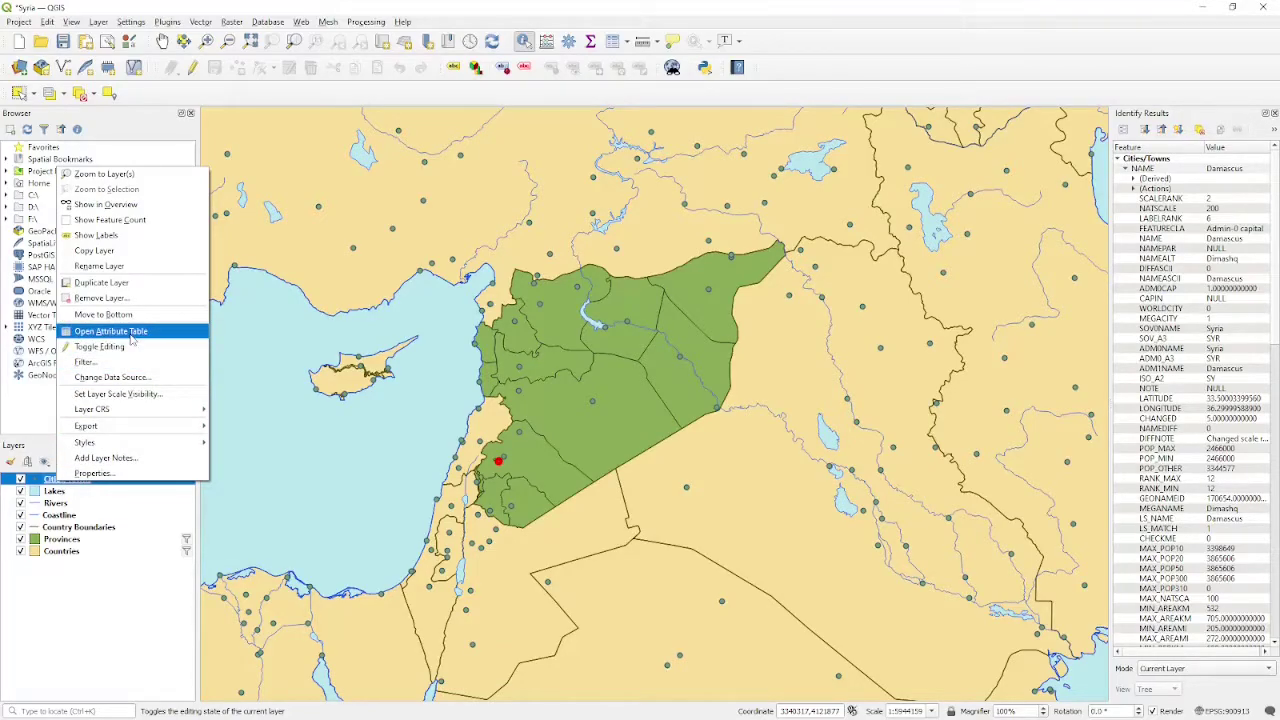
{"action": "left_click", "coordinate": [130, 339]}
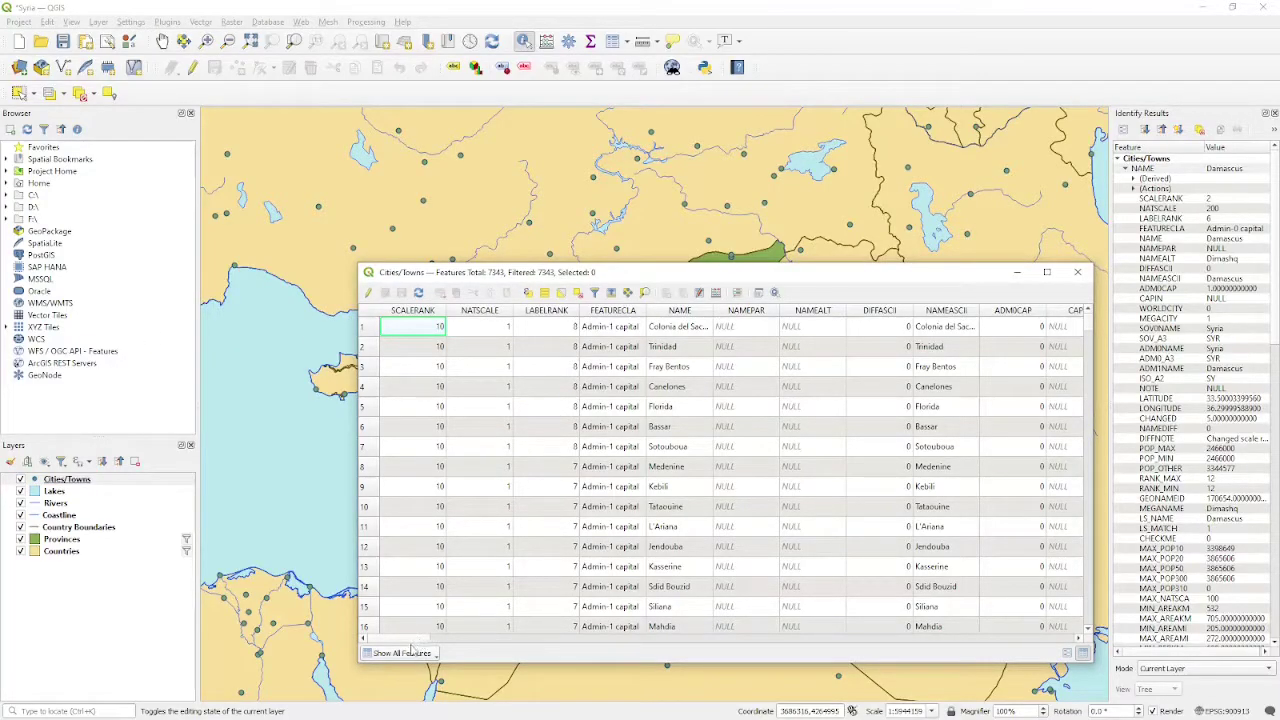
{"action": "mouse_move", "coordinate": [413, 640]}
{"action": "left_mouse_down"}
{"action": "mouse_move", "coordinate": [600, 653]}
{"action": "mouse_move", "coordinate": [405, 640]}
{"action": "left_mouse_up"}
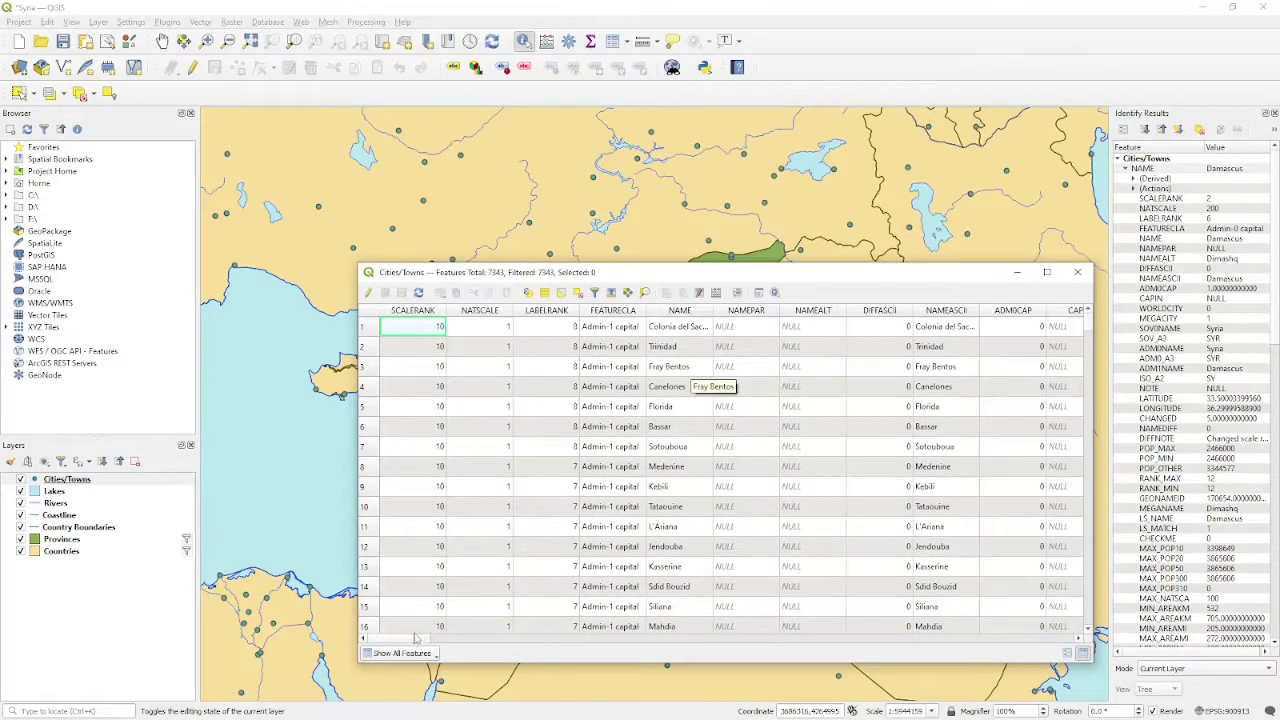
{"action": "left_click_drag", "start_coordinate": [415, 641], "coordinate": [450, 640]}
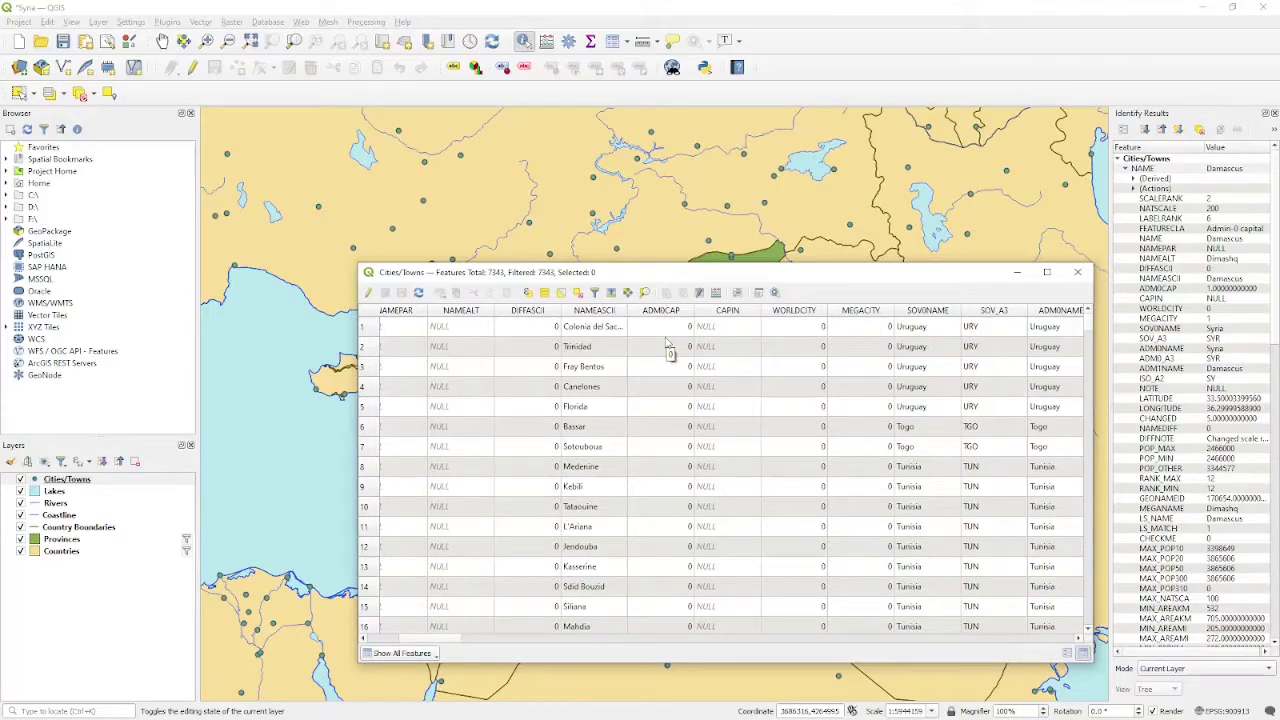
{"action": "scroll", "coordinate": [668, 345], "scroll_direction": "down", "scroll_amount": 4}
{"action": "scroll", "coordinate": [668, 428], "scroll_direction": "down", "scroll_amount": 4}
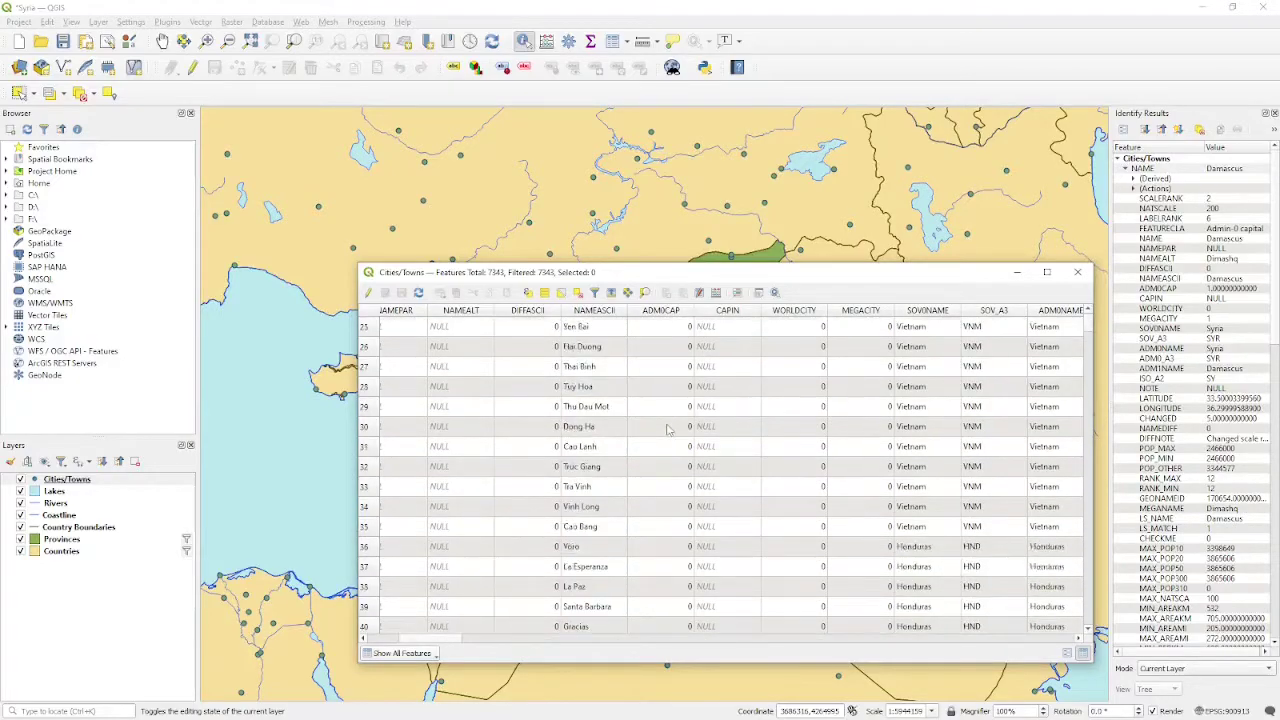
{"action": "scroll", "coordinate": [668, 428], "scroll_direction": "down", "scroll_amount": 6}
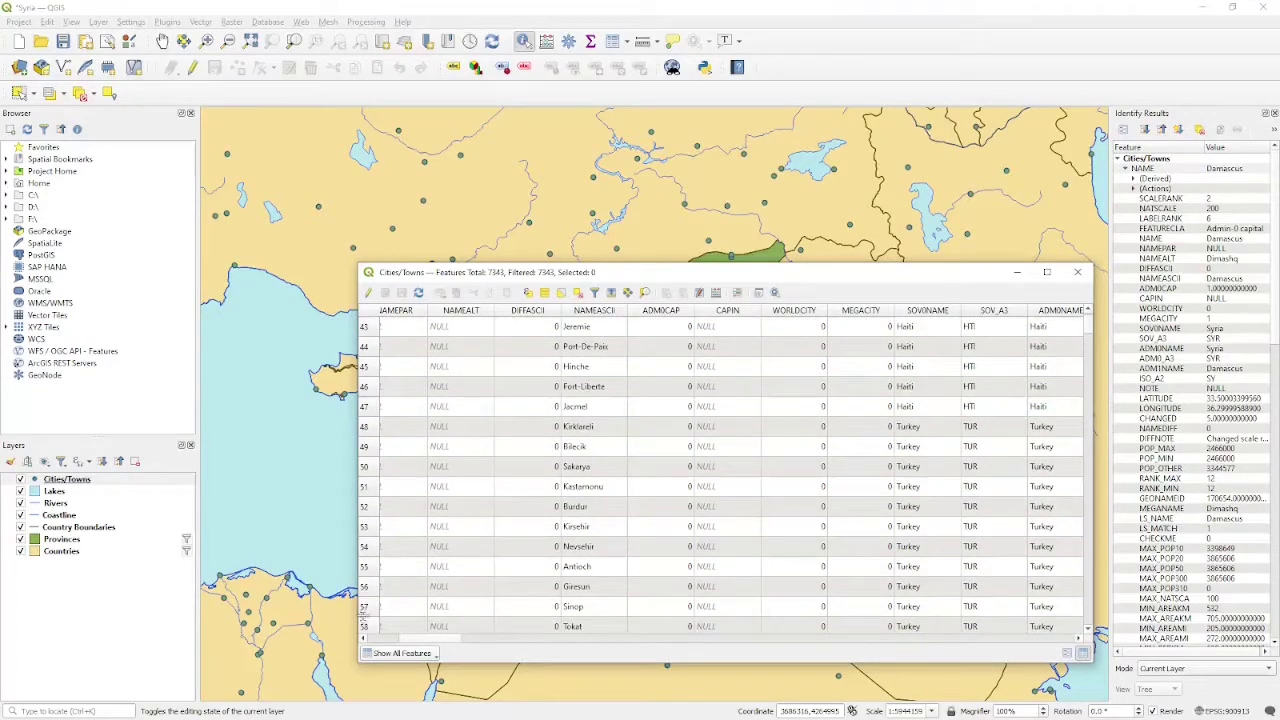
{"action": "left_click_drag", "start_coordinate": [433, 641], "coordinate": [366, 639]}
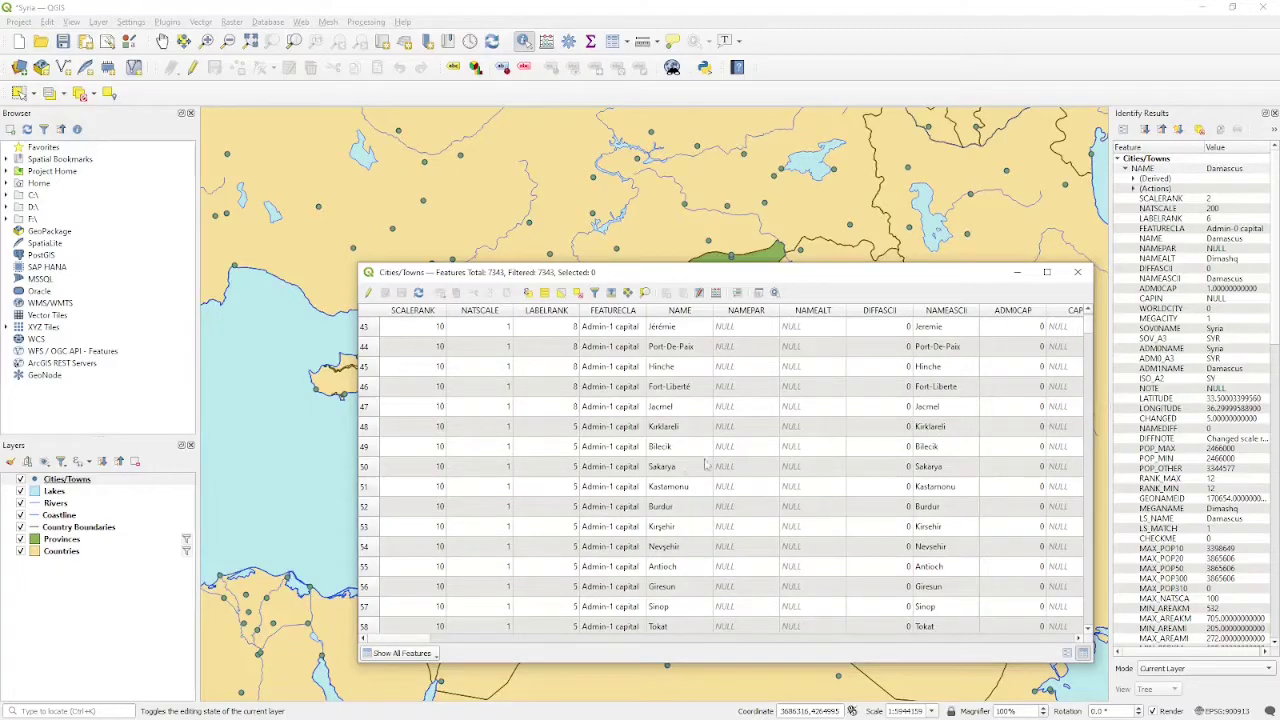
Sort the attribute table by NAME and check the ADM0CAP values of the capitals Panama City and Paris.
{"action": "left_click", "coordinate": [688, 311]}
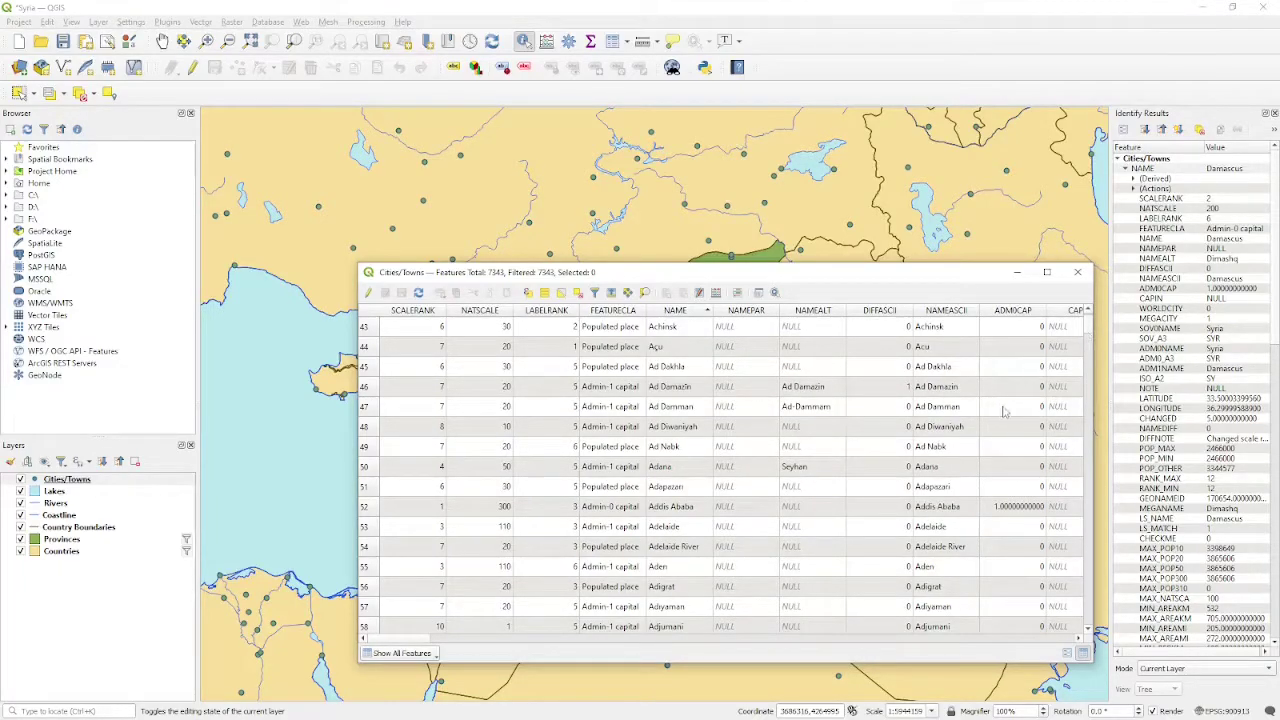
{"action": "scroll", "coordinate": [712, 412], "scroll_direction": "down", "scroll_amount": 3}
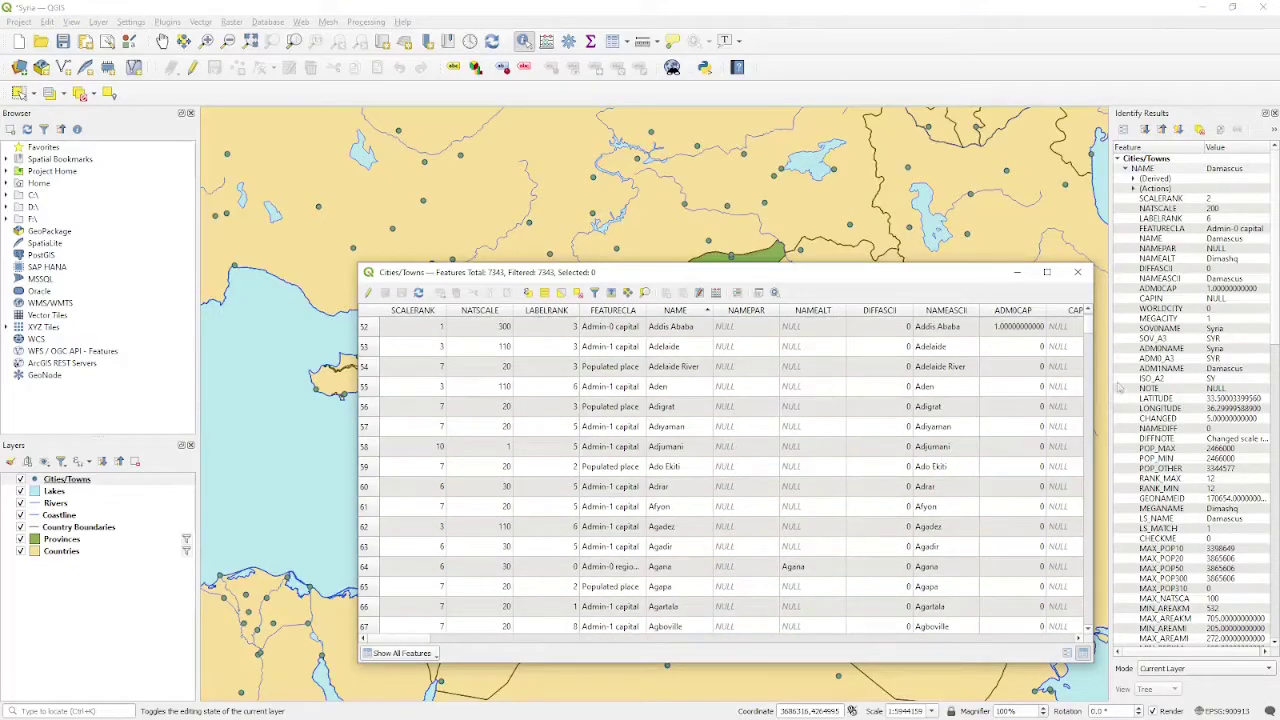
{"action": "left_click_drag", "start_coordinate": [1088, 332], "coordinate": [1081, 520]}
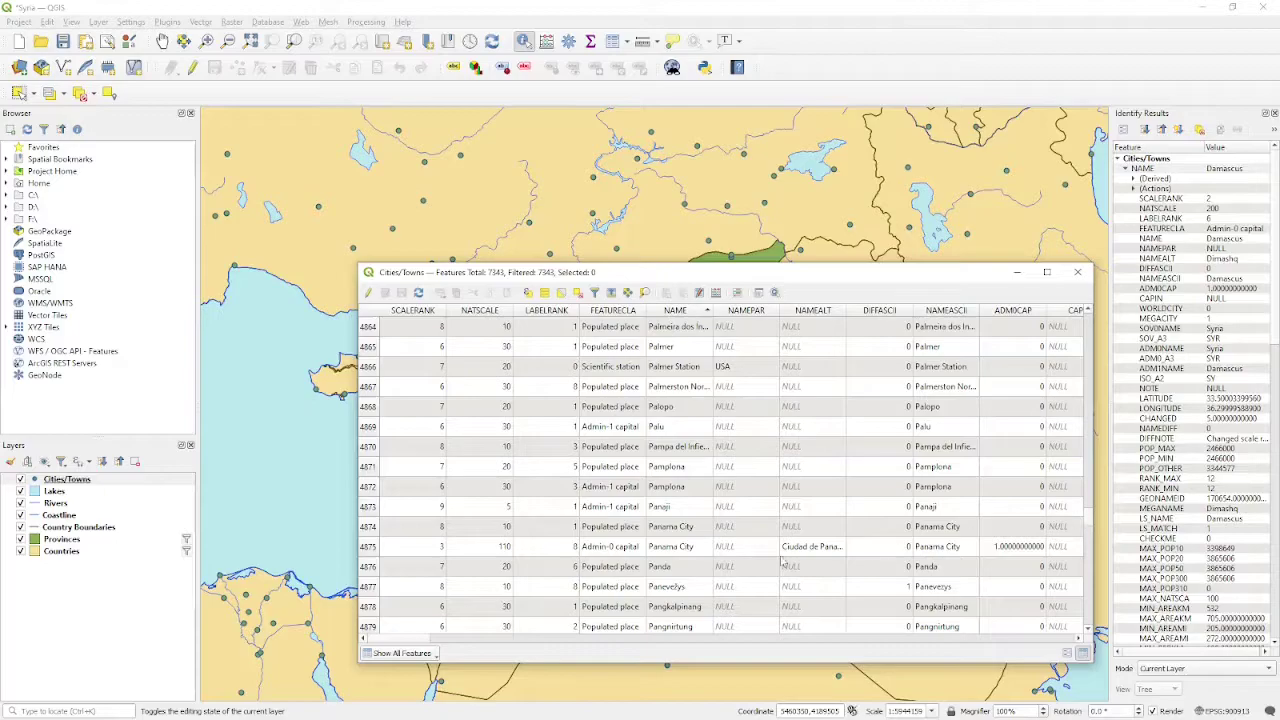
{"action": "scroll", "coordinate": [712, 570], "scroll_direction": "down", "scroll_amount": 1}
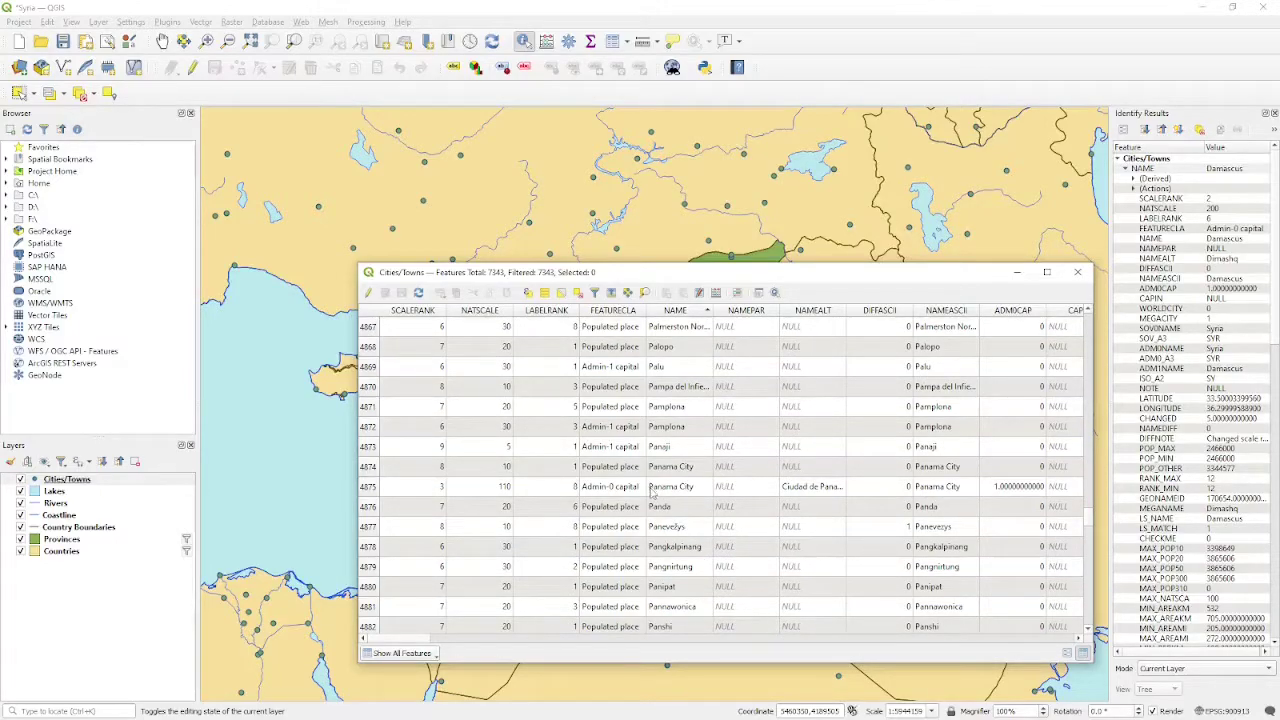
{"action": "left_click", "coordinate": [1005, 487]}
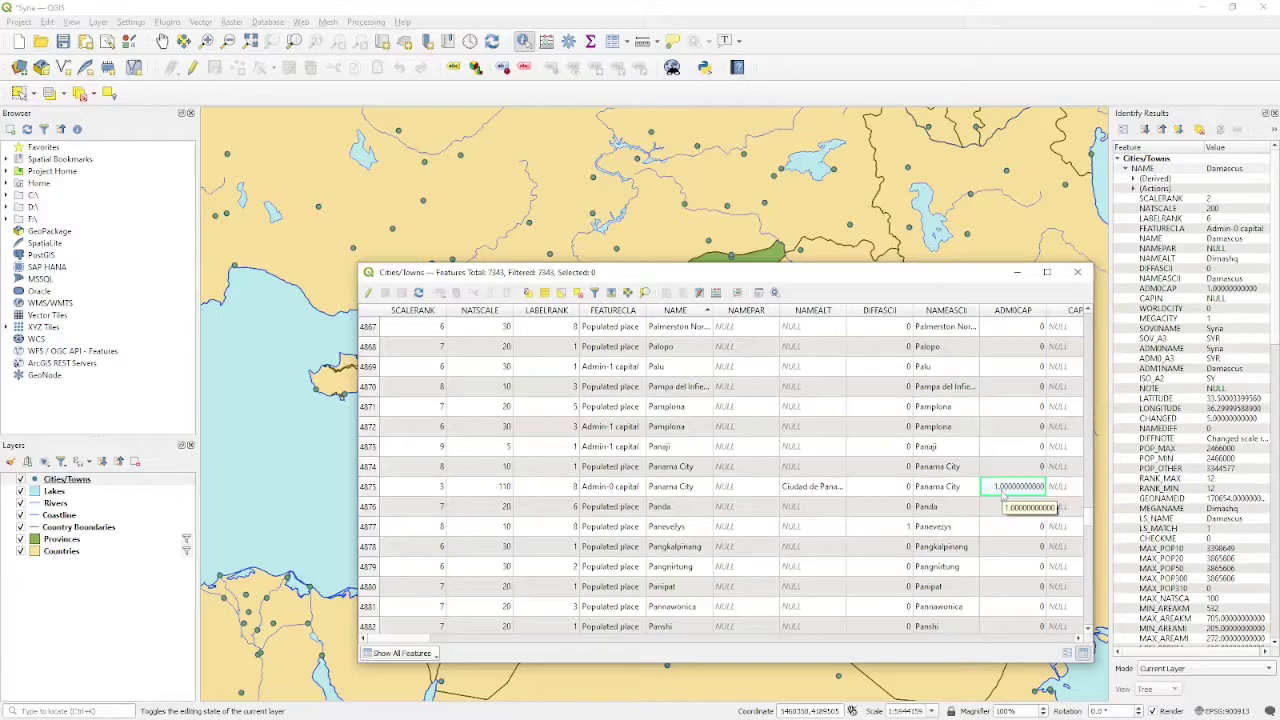
{"action": "scroll", "coordinate": [1005, 495], "scroll_direction": "down", "scroll_amount": 5}
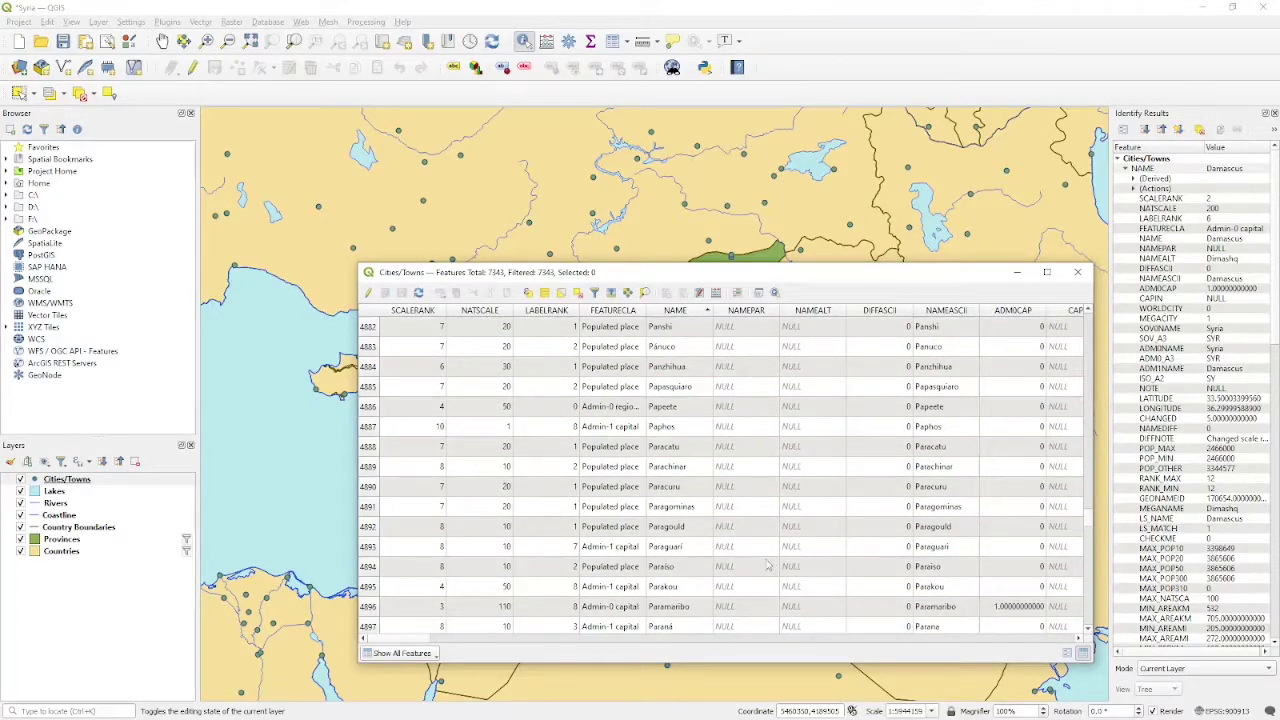
{"action": "scroll", "coordinate": [820, 555], "scroll_direction": "down", "scroll_amount": 8}
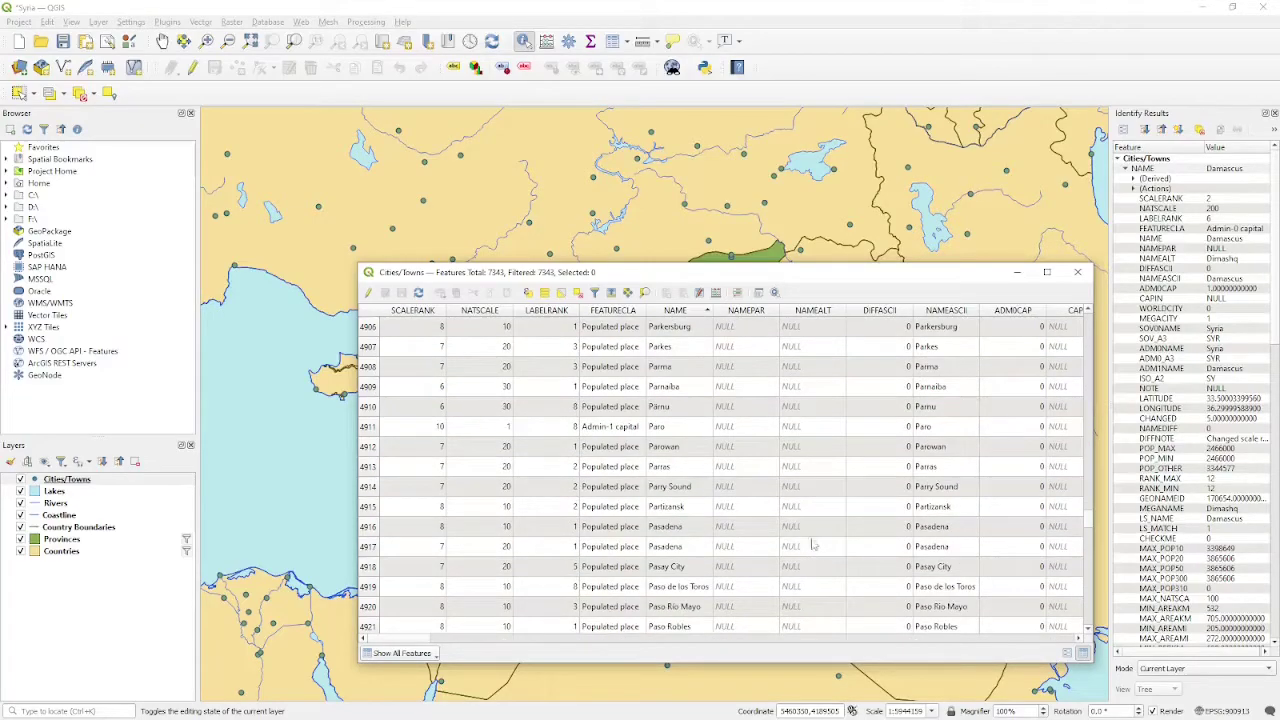
{"action": "scroll", "coordinate": [815, 545], "scroll_direction": "up", "scroll_amount": 2}
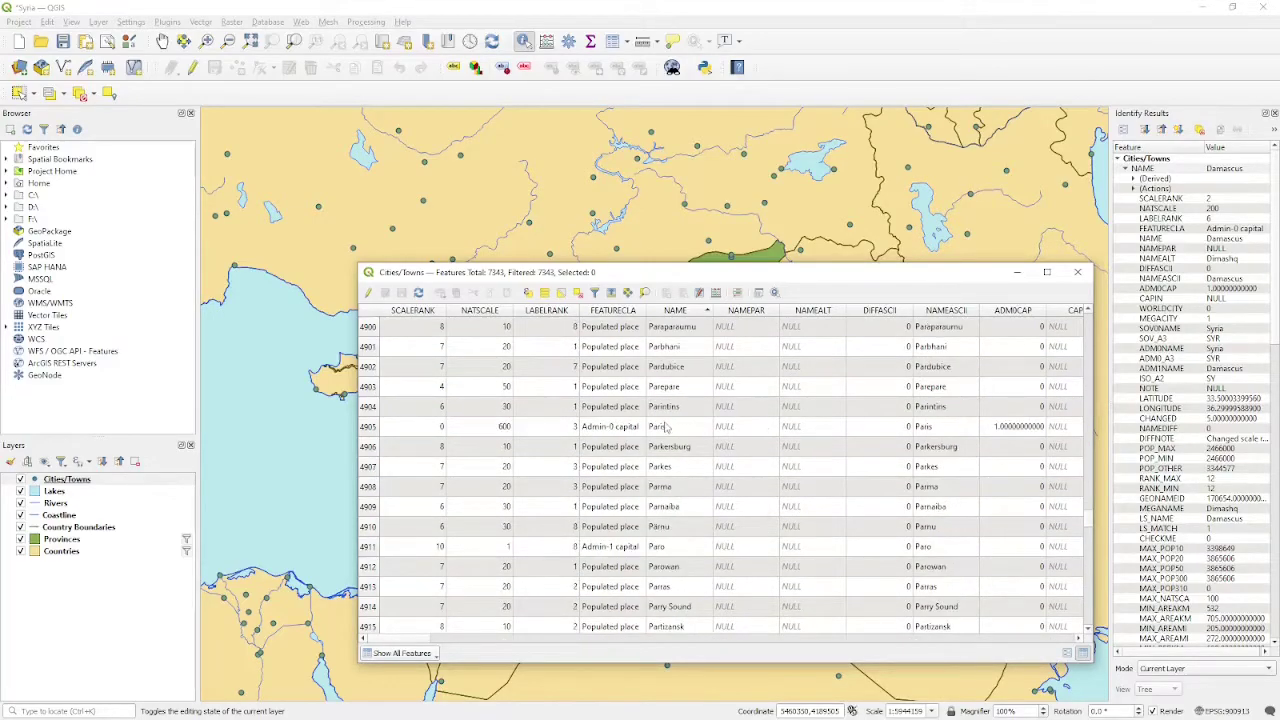
{"action": "left_click", "coordinate": [1020, 428]}
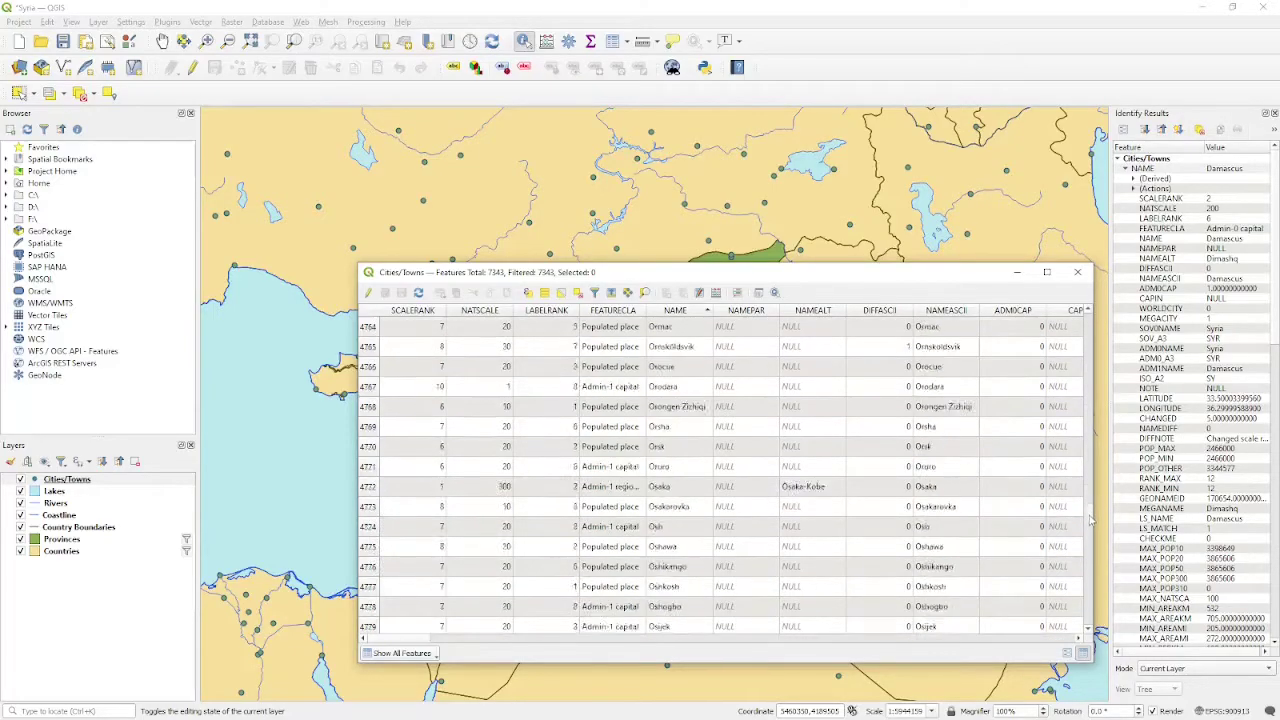
Review the country-name columns such as SOV0NAME and the population columns such as POP_MAX in the attribute table.
{"action": "left_click_drag", "start_coordinate": [1089, 527], "coordinate": [1089, 316]}
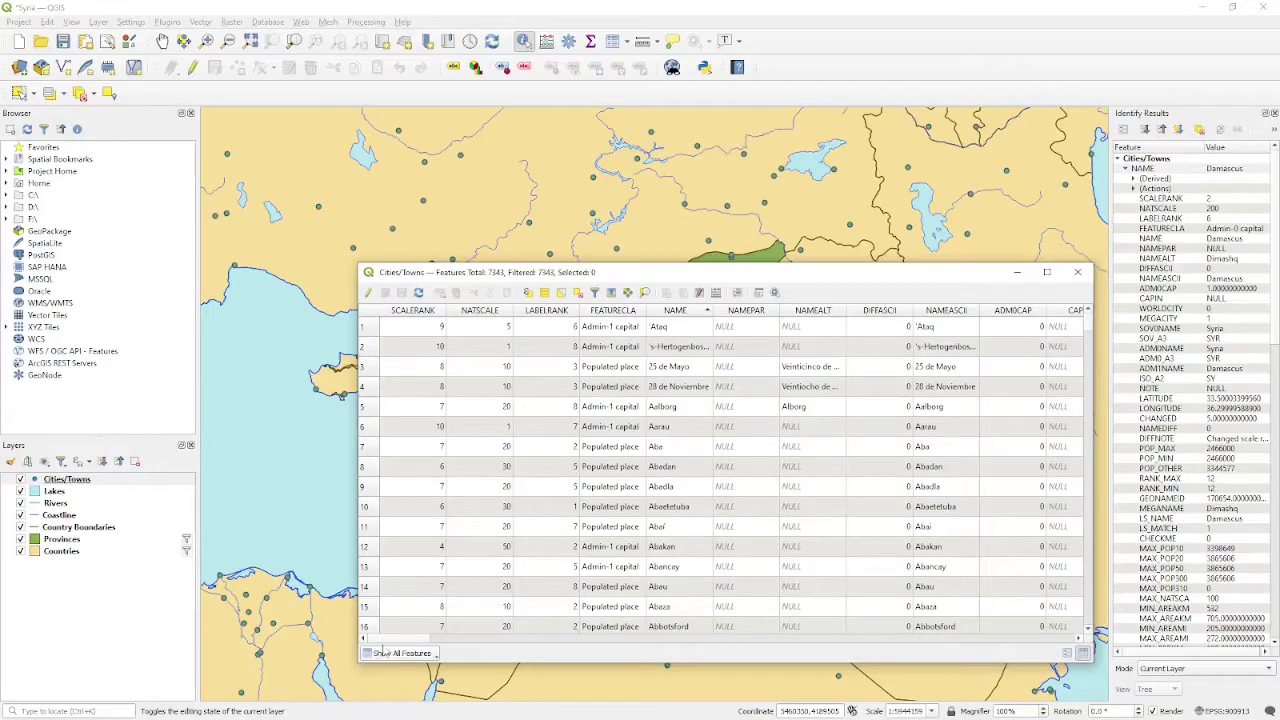
{"action": "left_click_drag", "start_coordinate": [390, 641], "coordinate": [478, 652]}
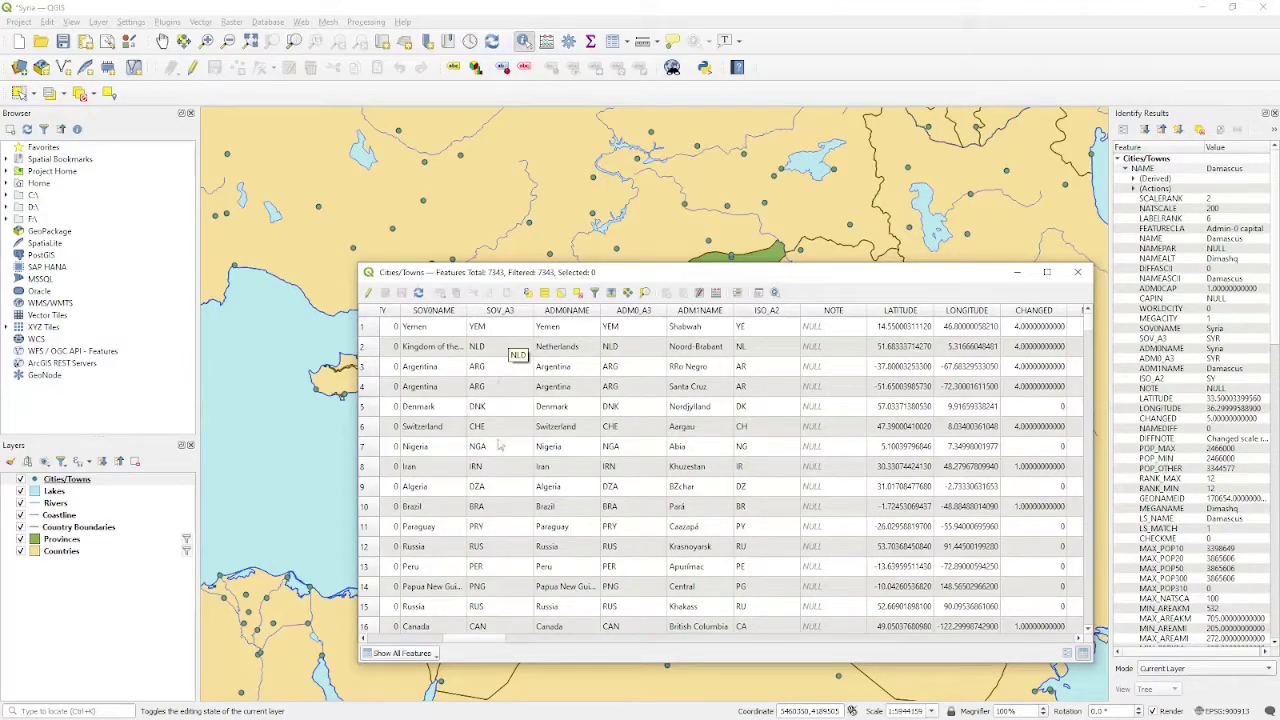
{"action": "left_click_drag", "start_coordinate": [467, 637], "coordinate": [538, 640]}
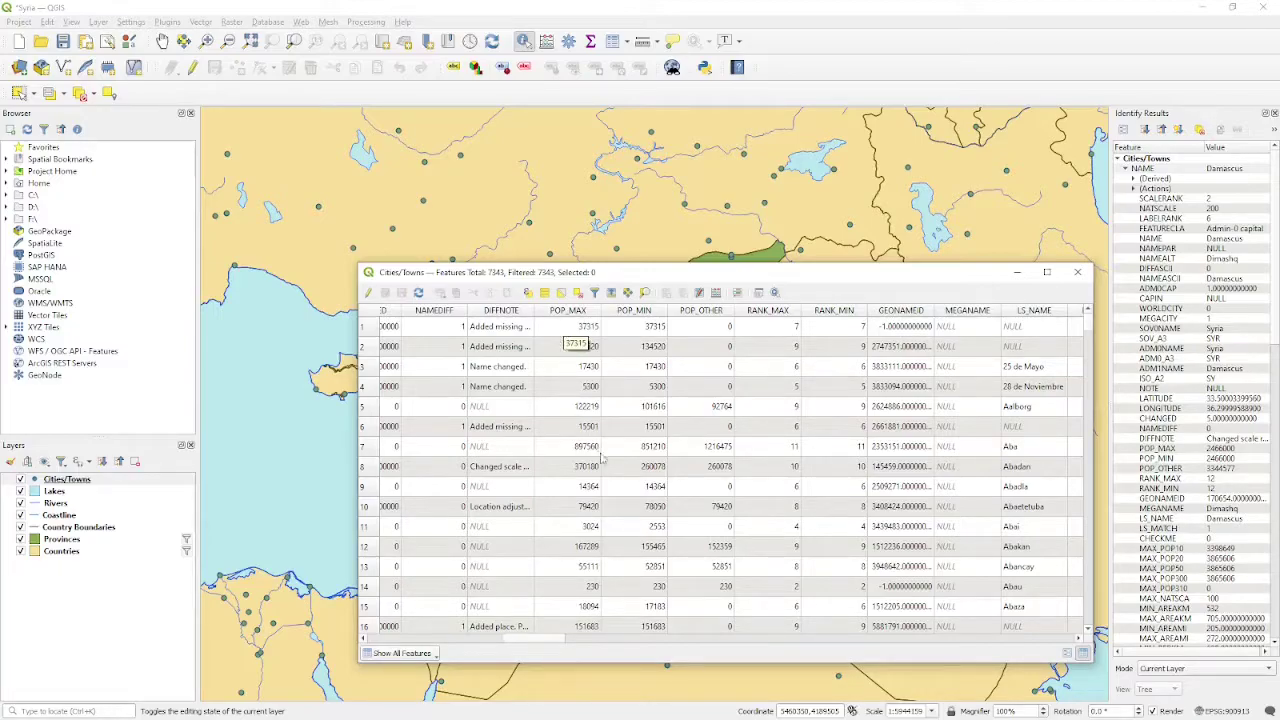
{"action": "left_click_drag", "start_coordinate": [748, 279], "coordinate": [1200, 270]}
Open the Query Builder for the provider feature filter in the Cities/Towns layer's source properties.
{"action": "left_click", "coordinate": [67, 479]}
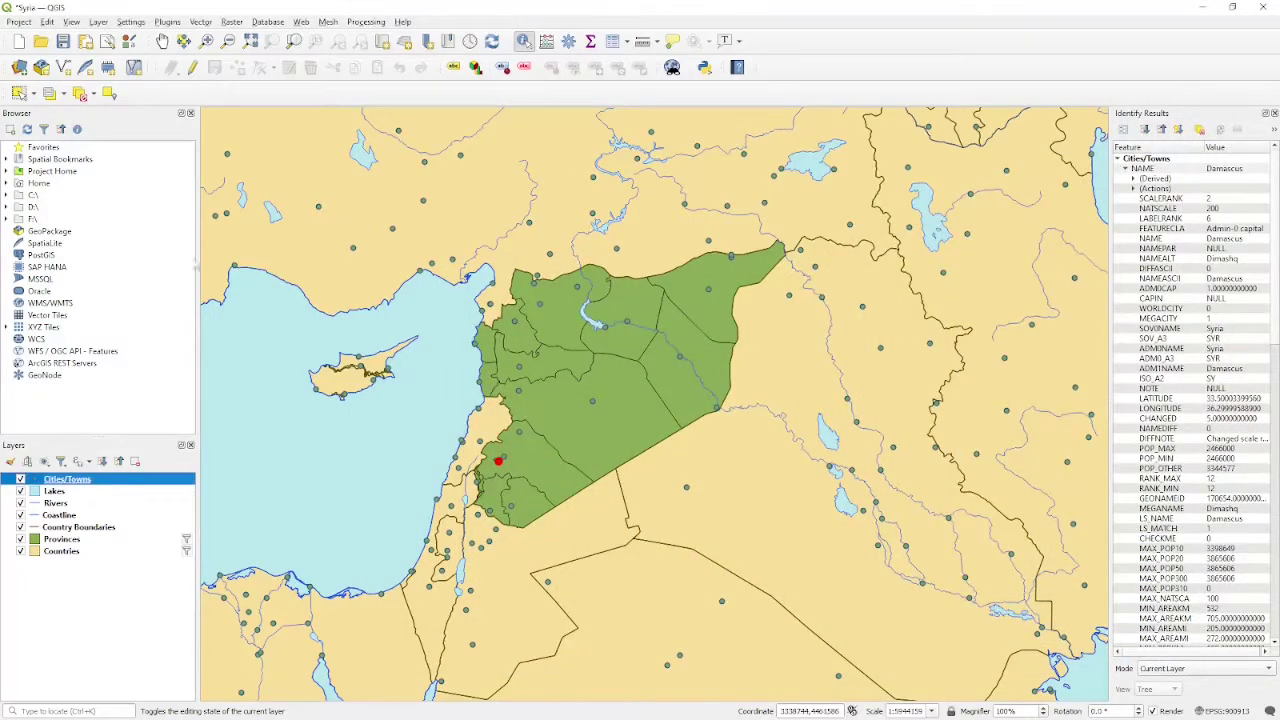
{"action": "double_click", "coordinate": [79, 484]}
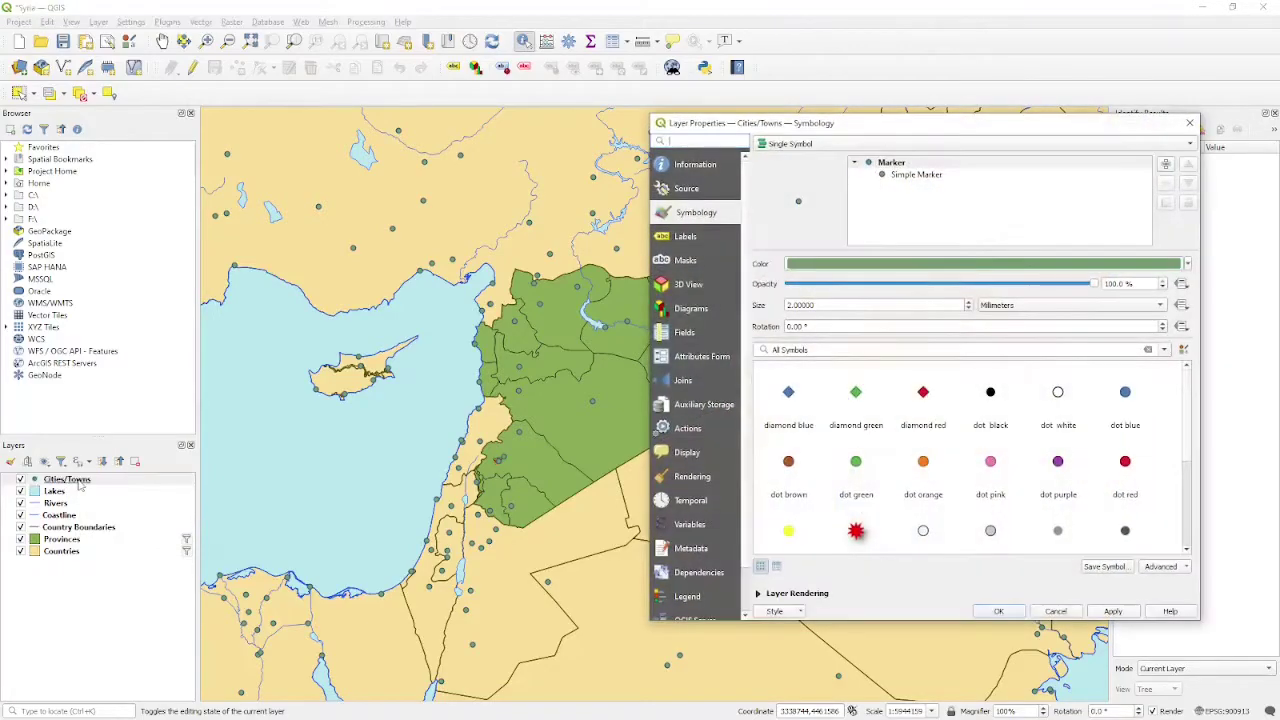
{"action": "left_click_drag", "start_coordinate": [876, 133], "coordinate": [478, 147]}
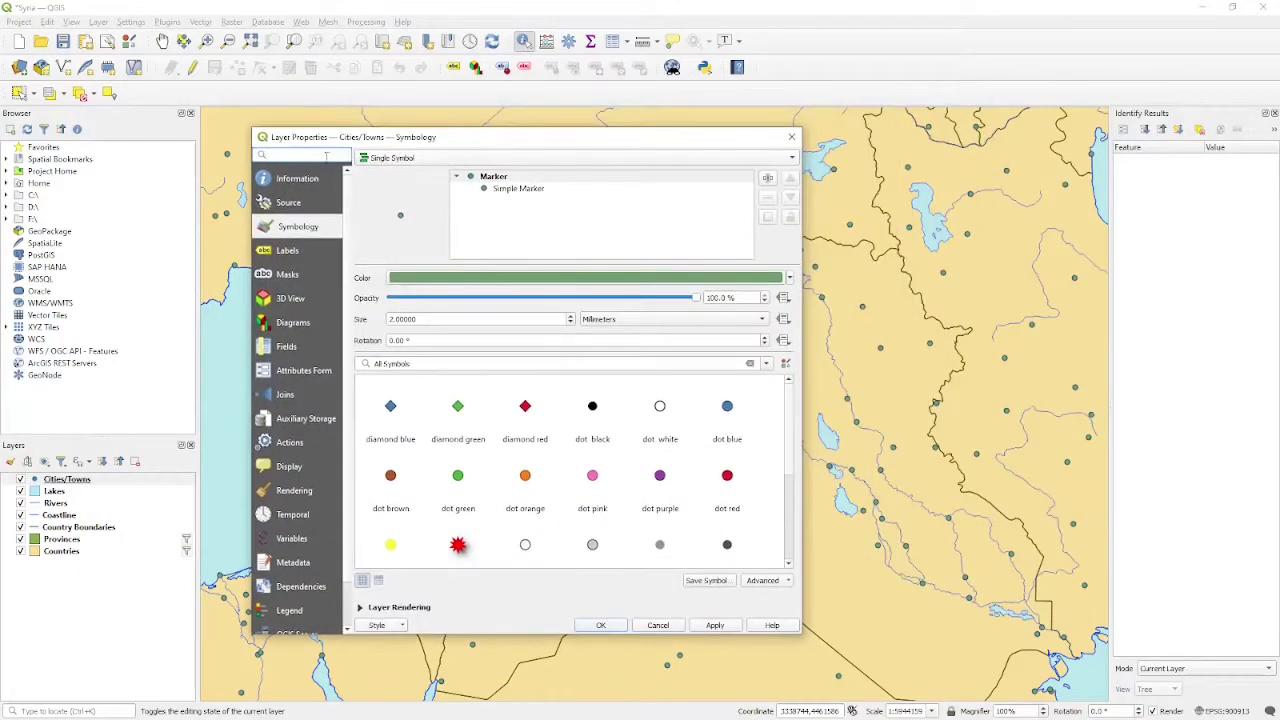
{"action": "left_click", "coordinate": [288, 204]}
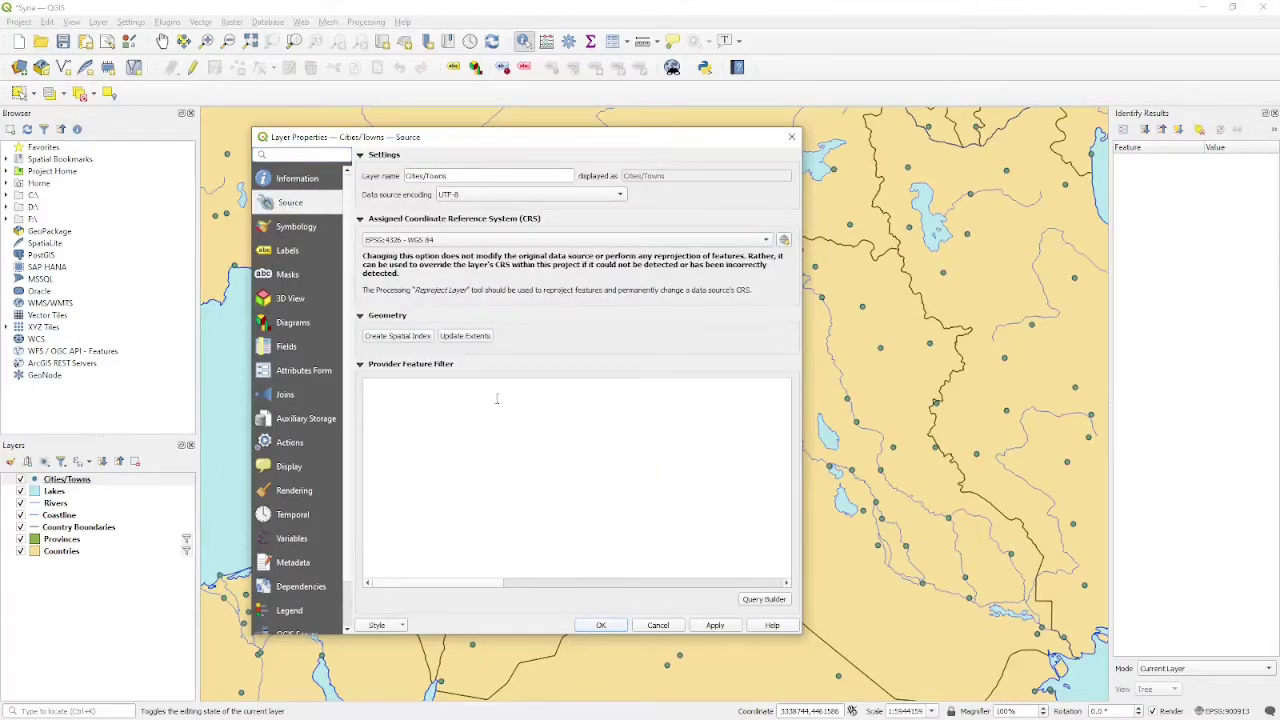
{"action": "left_click", "coordinate": [763, 600]}
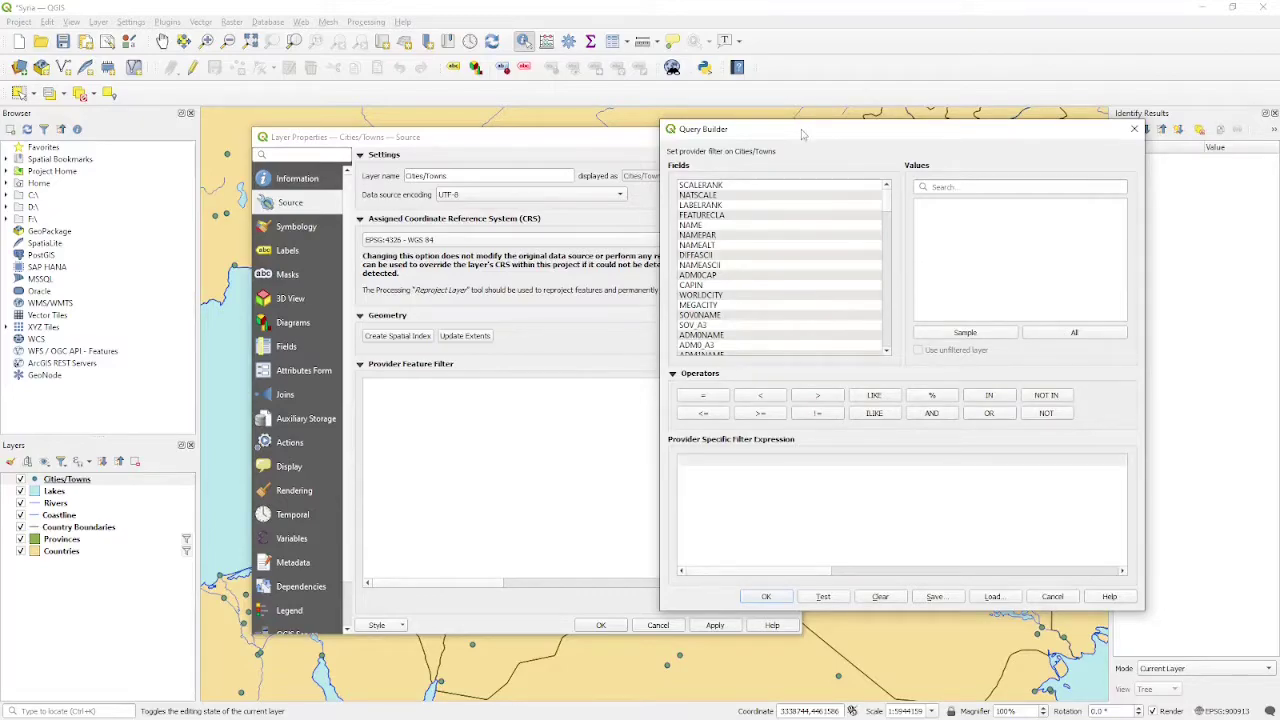
{"action": "left_click_drag", "start_coordinate": [802, 133], "coordinate": [745, 128]}
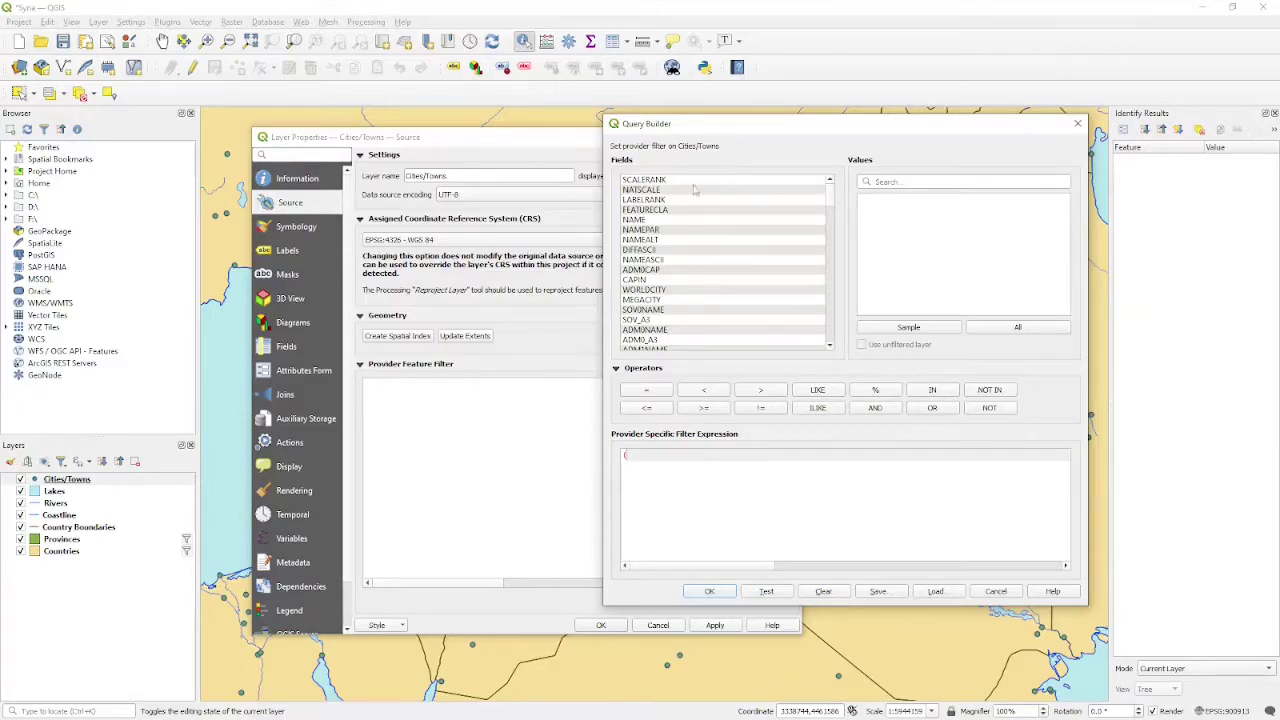
Build the first filter condition so that the ADM0CAP field equals 1.
{"action": "double_click", "coordinate": [657, 269]}
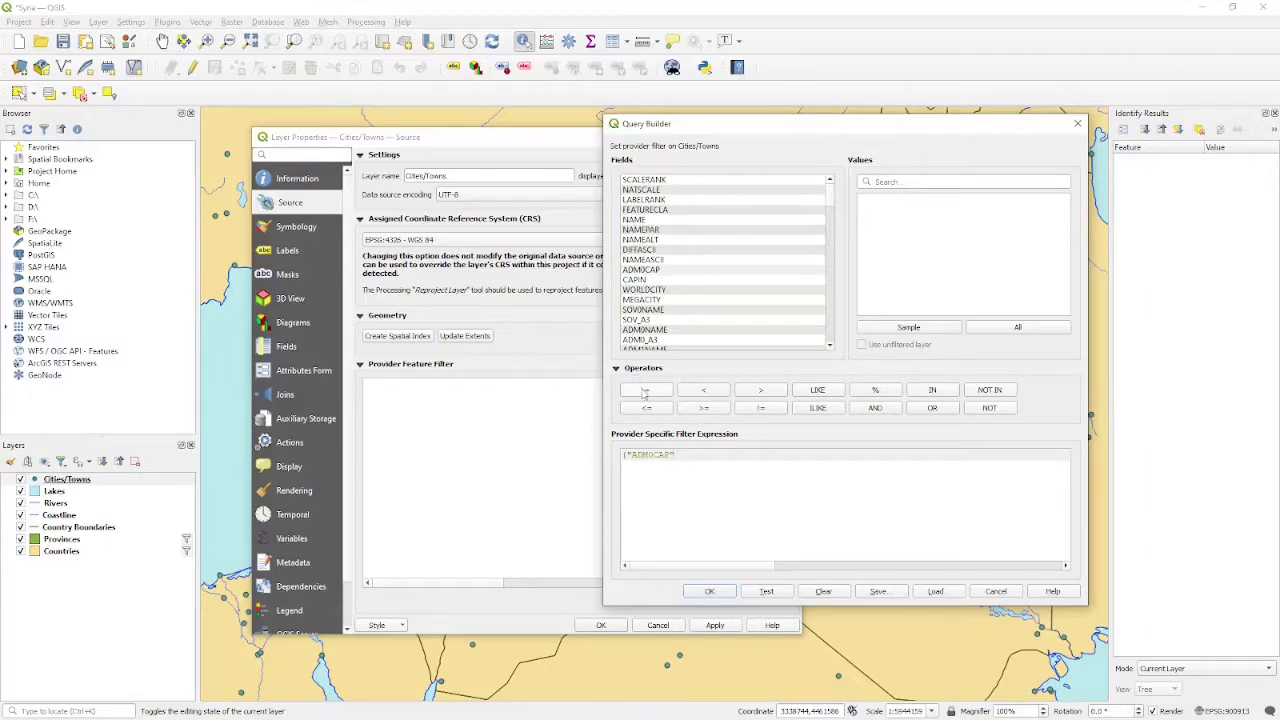
{"action": "left_click", "coordinate": [1010, 330]}
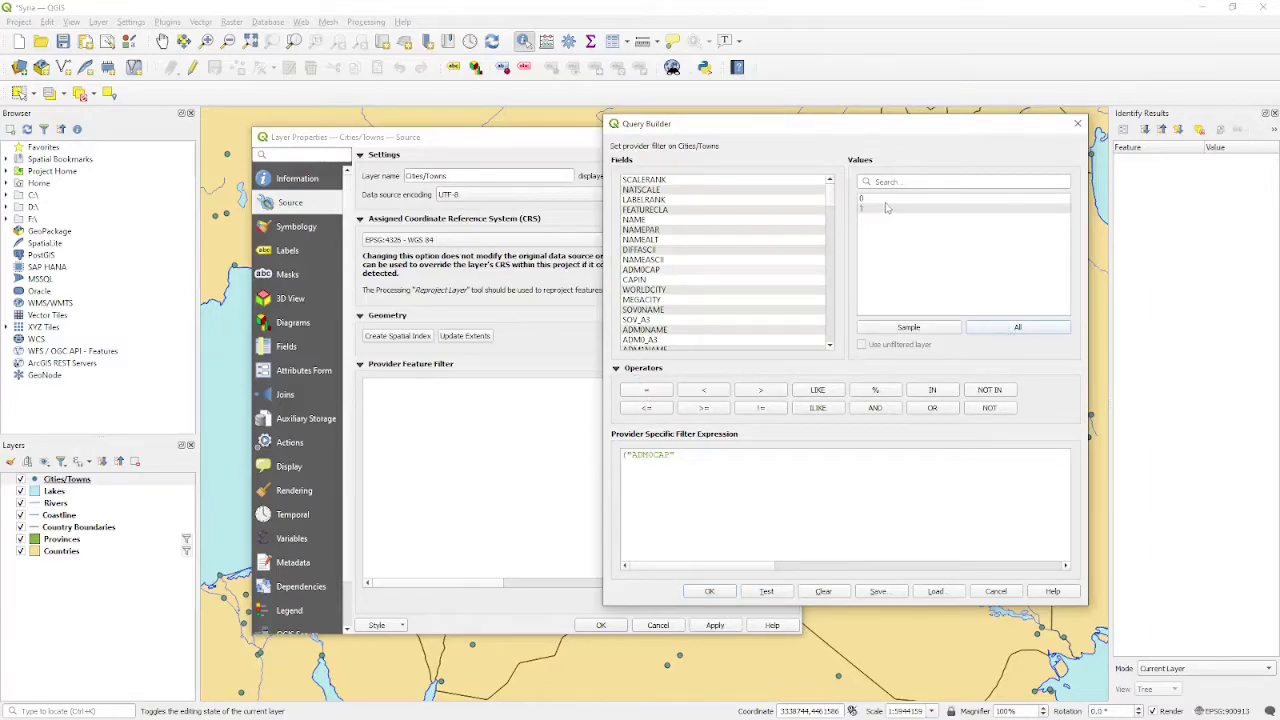
{"action": "left_click", "coordinate": [645, 391]}
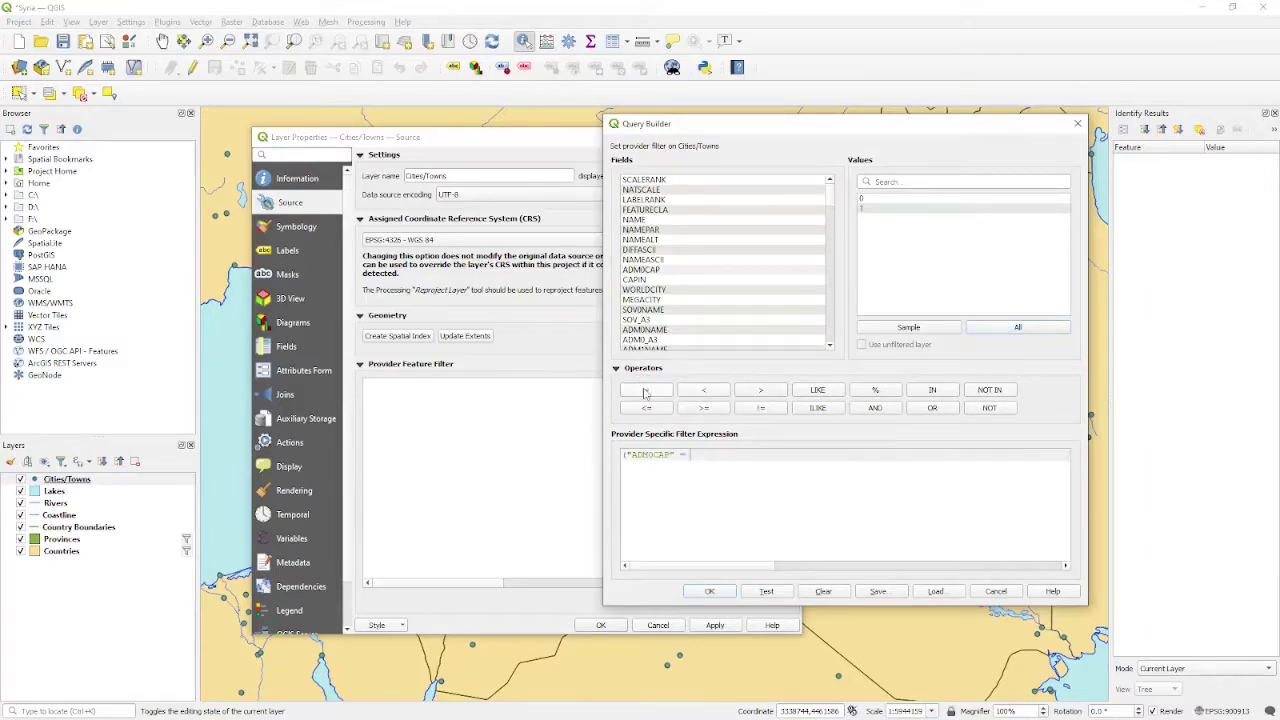
{"action": "double_click", "coordinate": [866, 208]}
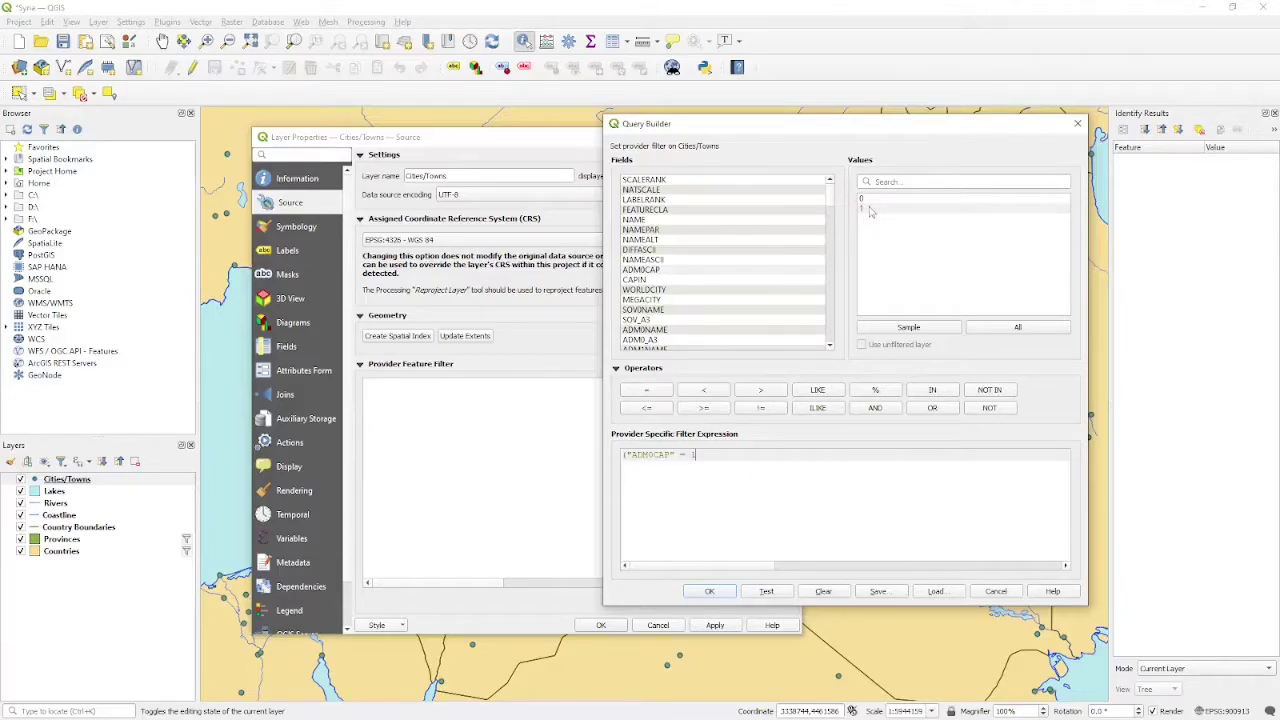
Add an OR condition to the filter expression so that the SOV0NAME field equals 'Syria'.
{"action": "type", "text": ")  OR ("}
{"action": "double_click", "coordinate": [652, 310]}
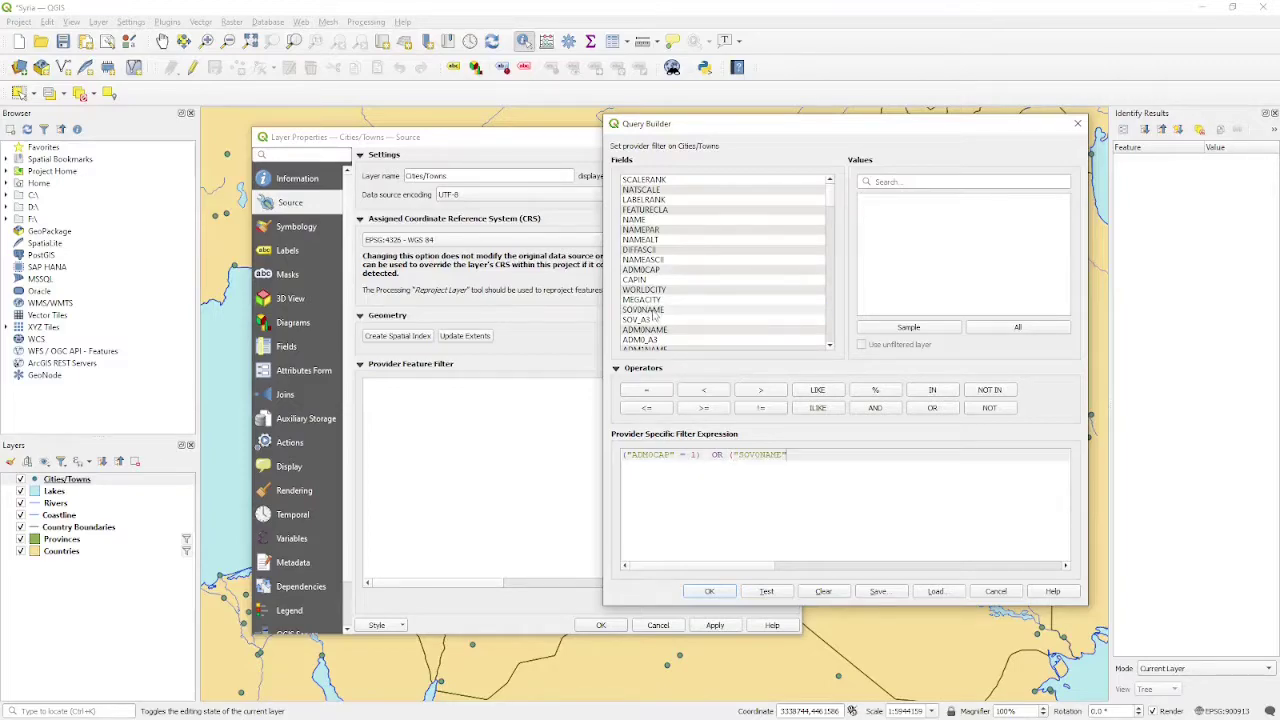
{"action": "left_click", "coordinate": [1001, 332]}
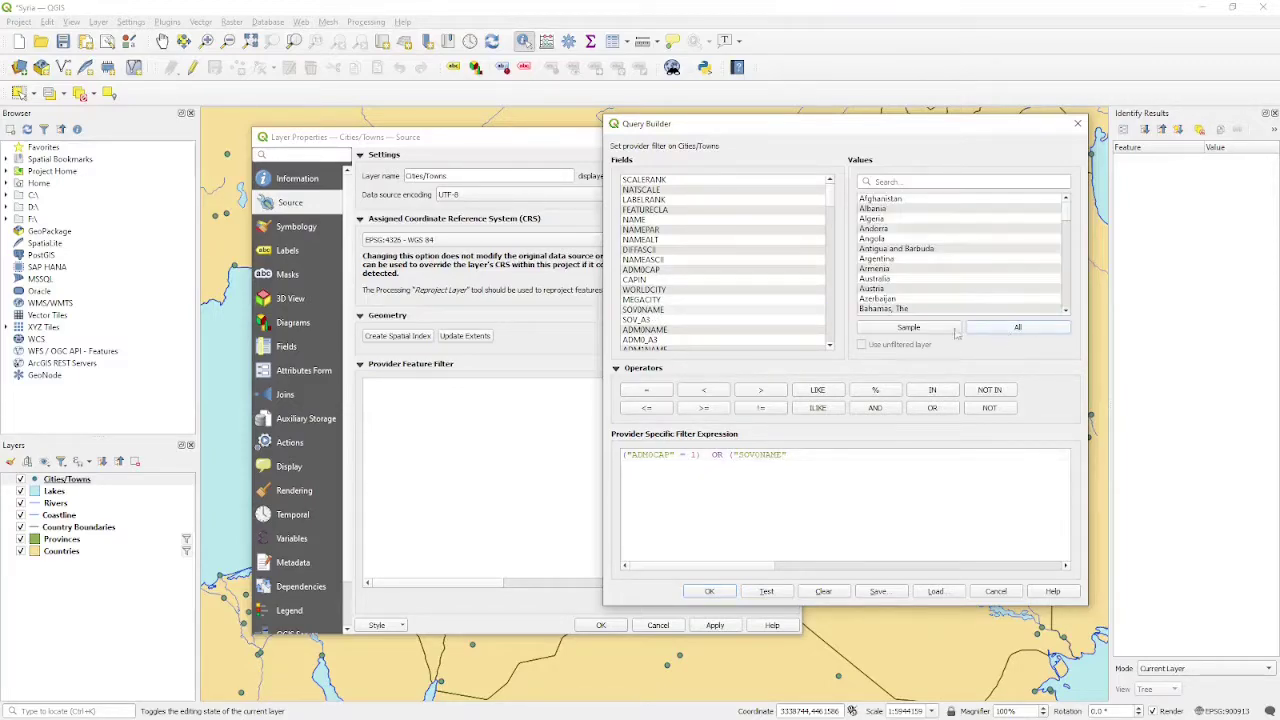
{"action": "left_click", "coordinate": [917, 180]}
{"action": "type", "text": "syr"}
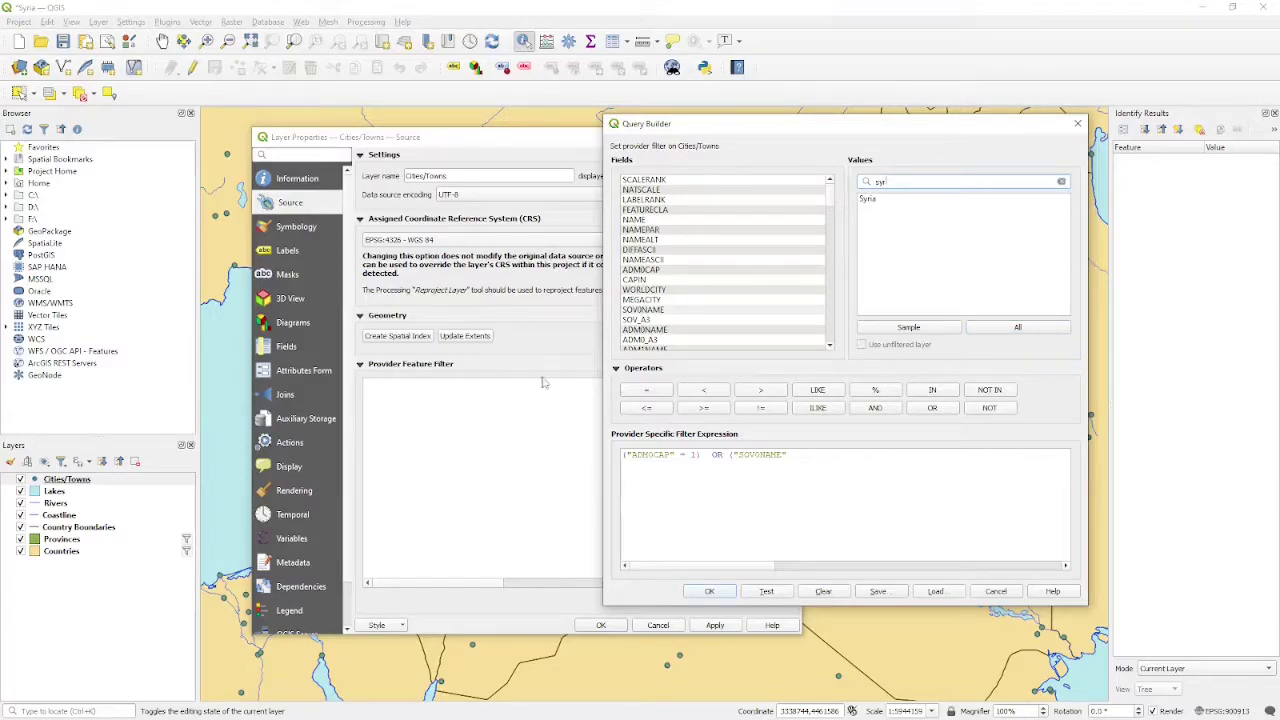
{"action": "left_click", "coordinate": [644, 390]}
{"action": "double_click", "coordinate": [867, 200]}
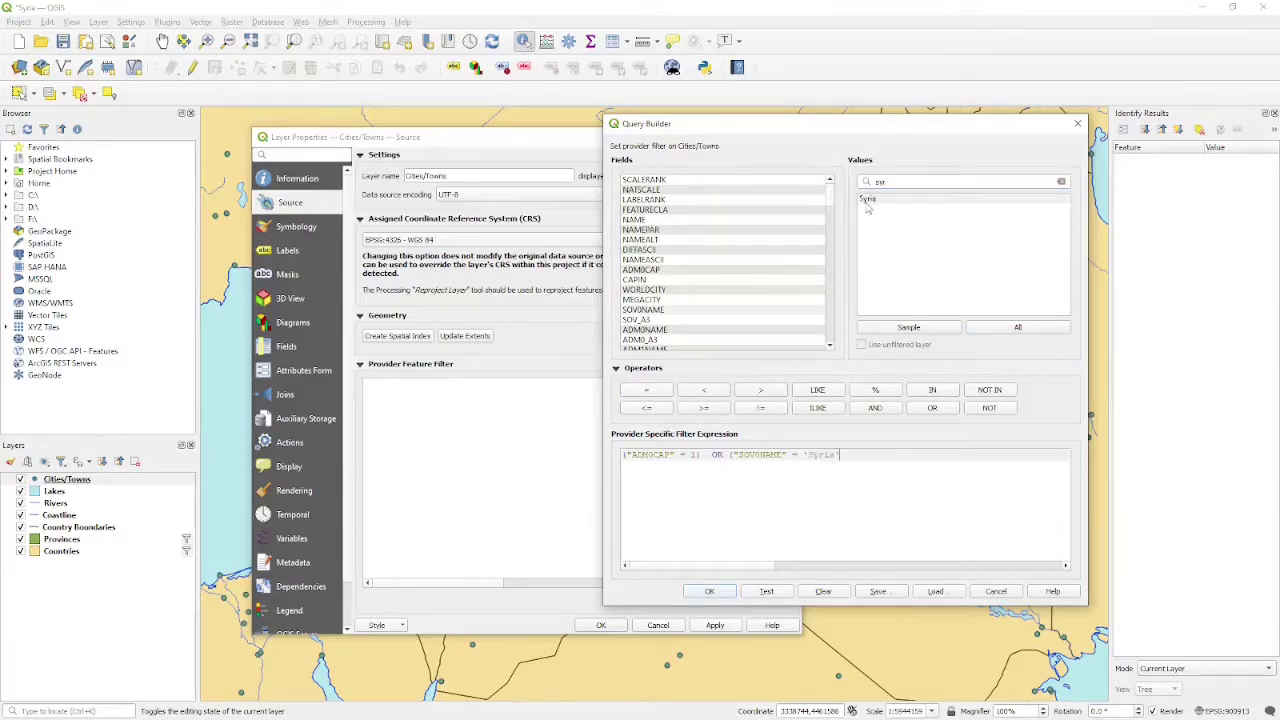
{"action": "type", "text": ")"}
Apply the query as the Cities/Towns provider feature filter and move the properties dialog off the map.
{"action": "left_click", "coordinate": [709, 591]}
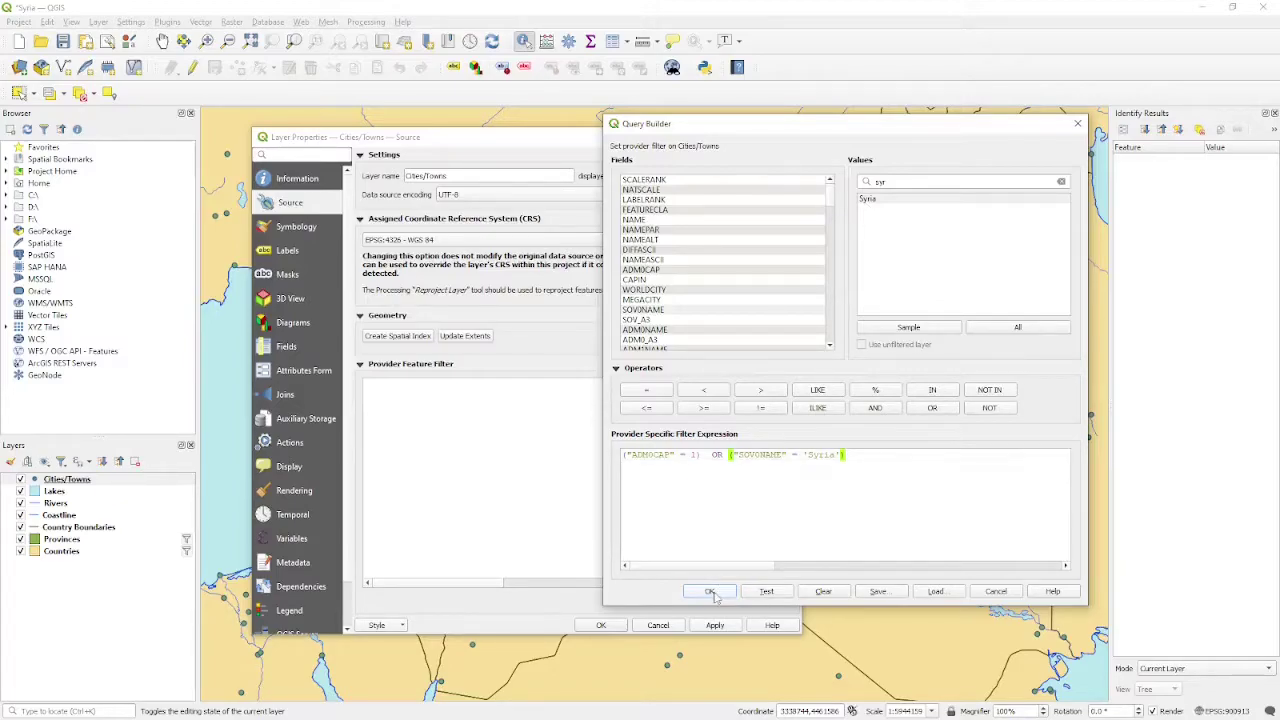
{"action": "left_click", "coordinate": [714, 625]}
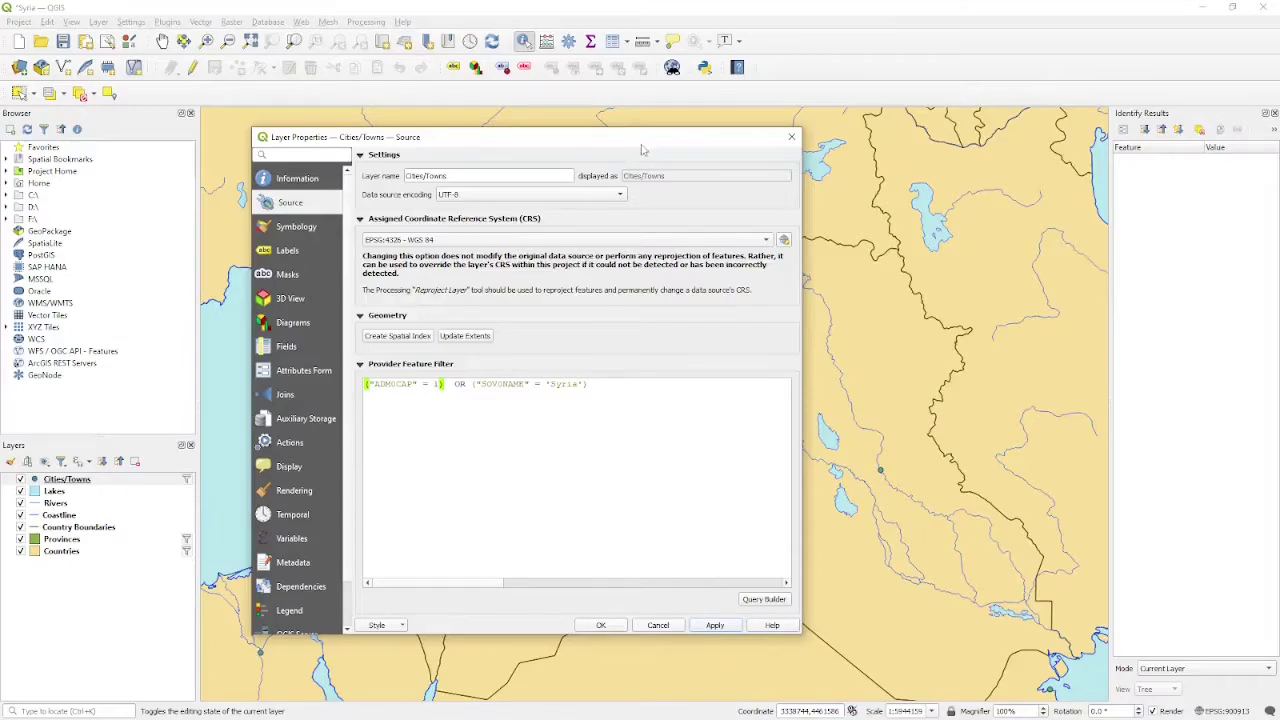
{"action": "left_click_drag", "start_coordinate": [643, 147], "coordinate": [1279, 160]}
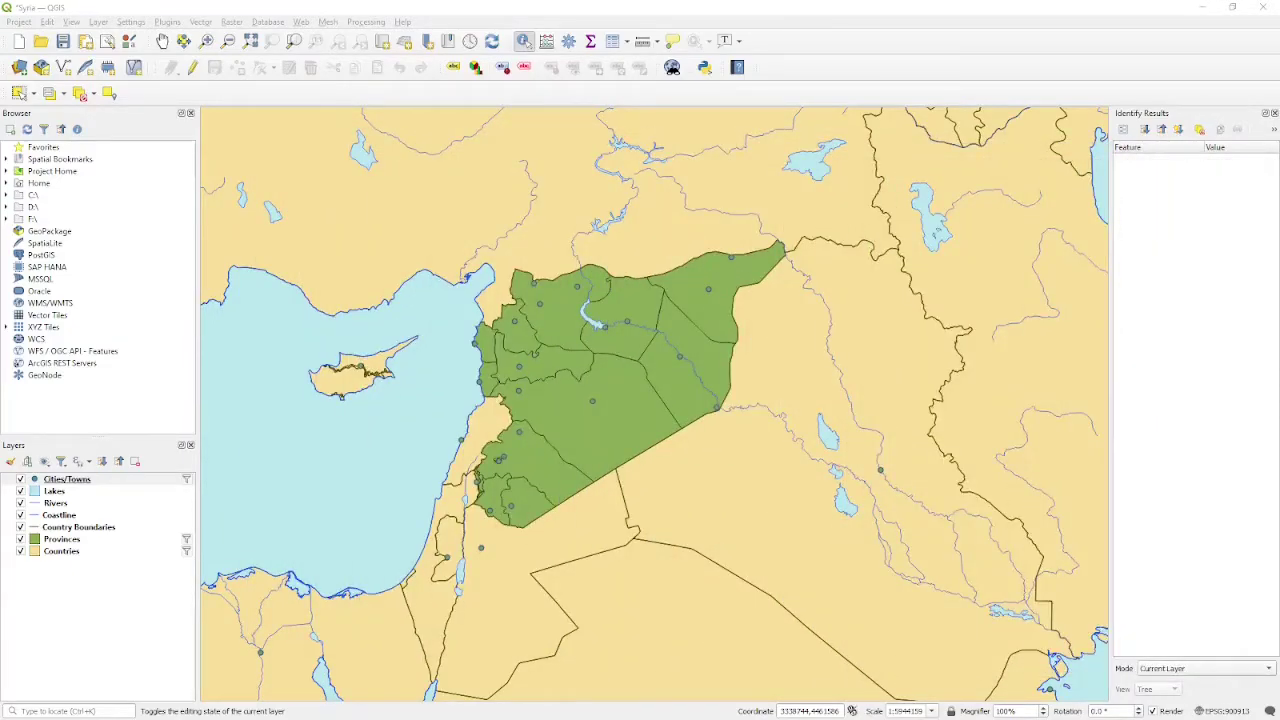
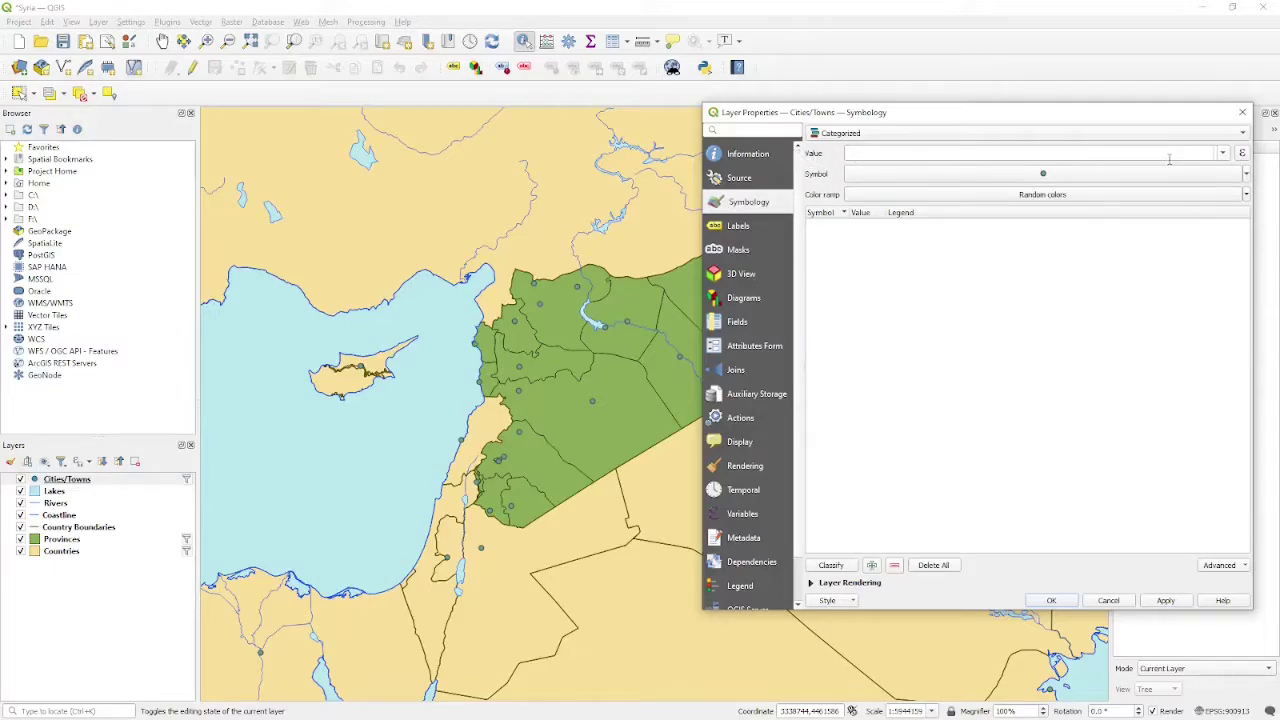
Classify the categorized Cities/Towns symbology by the ADM0CAP field and turn off the category for all other values.
{"action": "left_click", "coordinate": [1222, 154]}
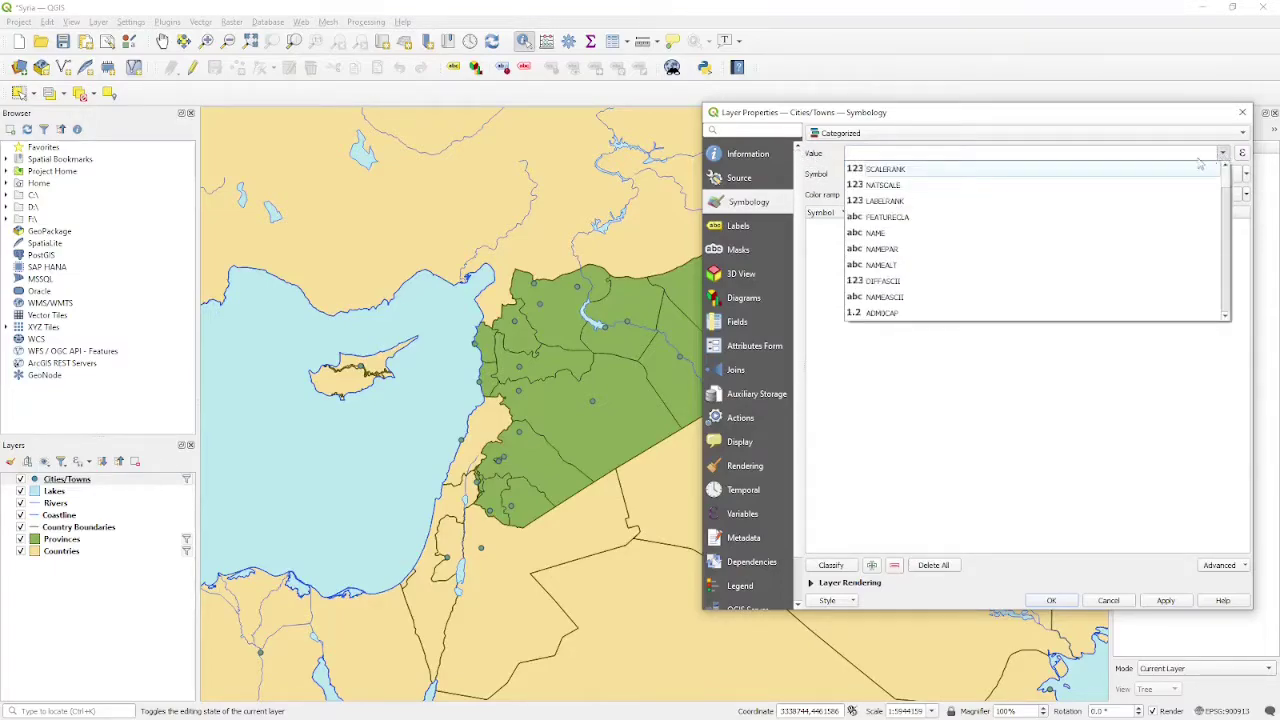
{"action": "left_click", "coordinate": [944, 313]}
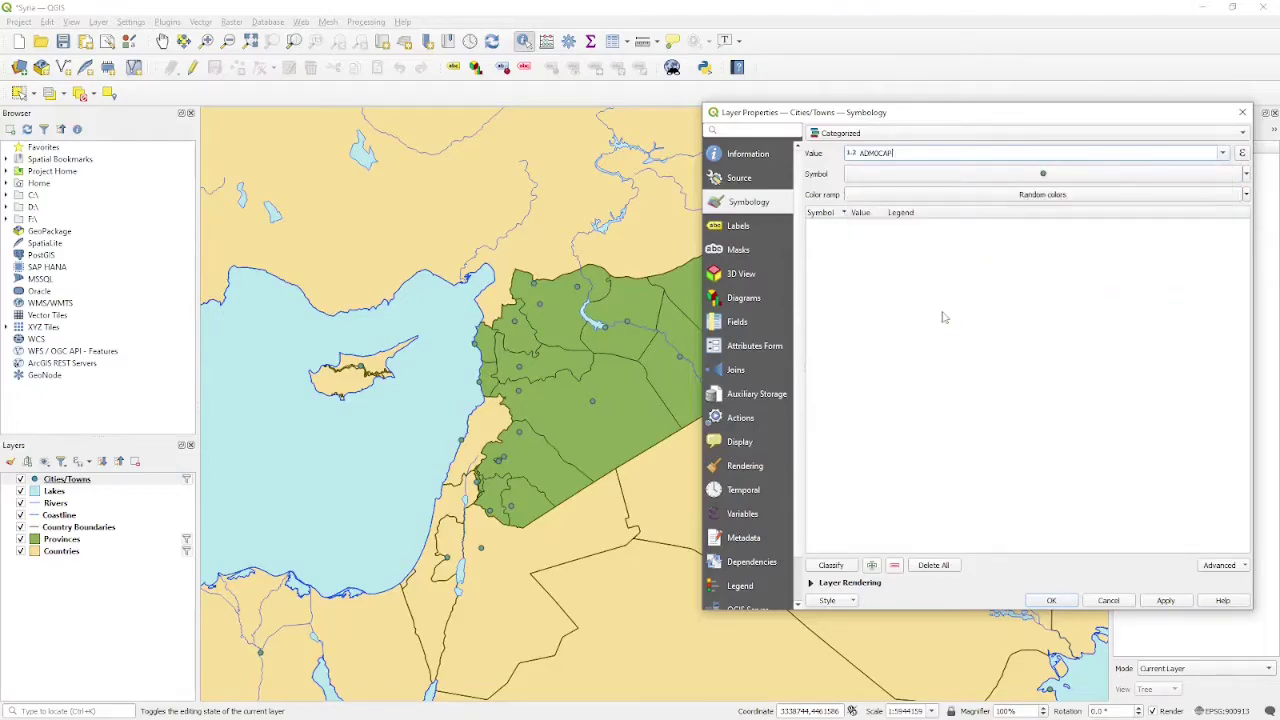
{"action": "left_click", "coordinate": [832, 566]}
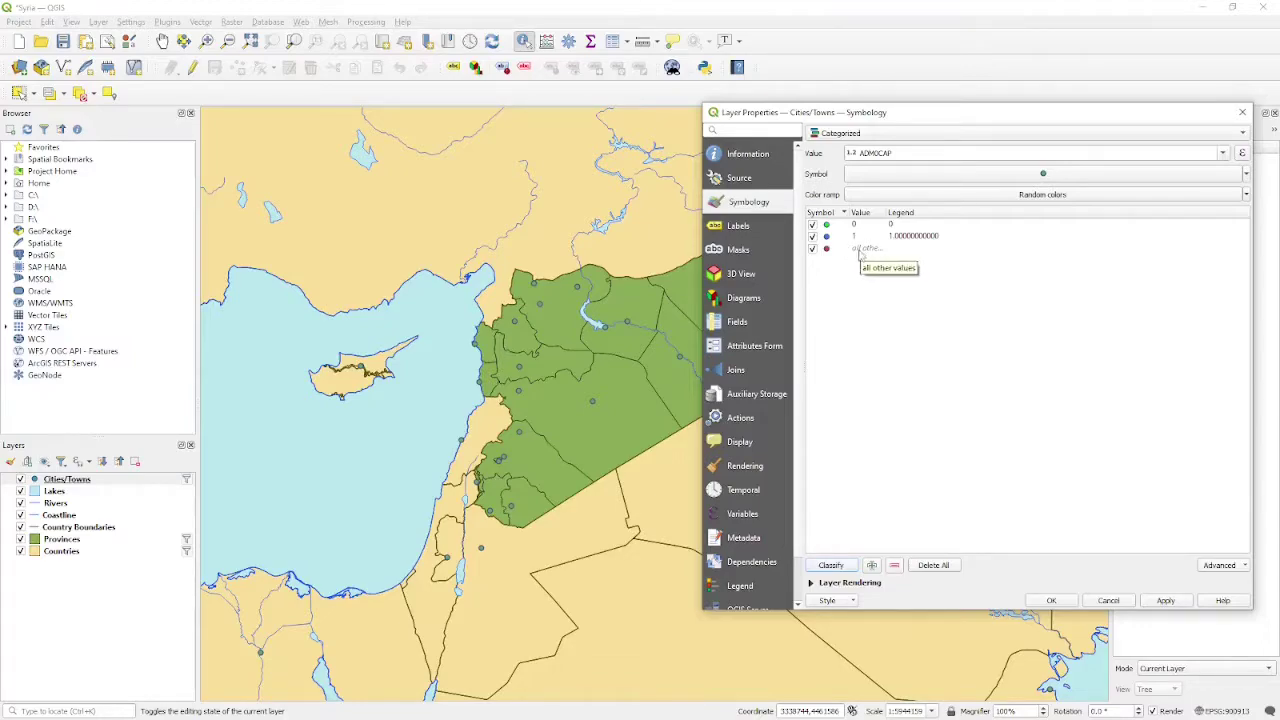
{"action": "left_click", "coordinate": [812, 250]}
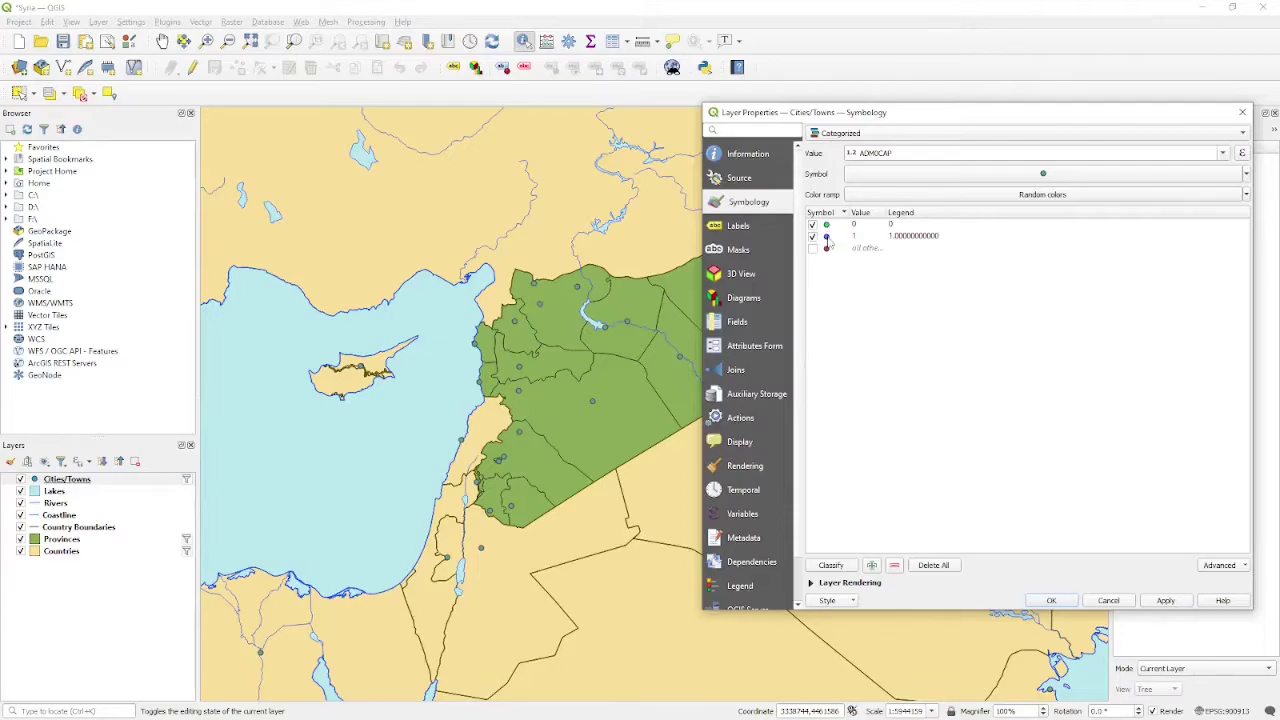
Give the category with value 1 the preset diamond red symbol.
{"action": "double_click", "coordinate": [829, 237]}
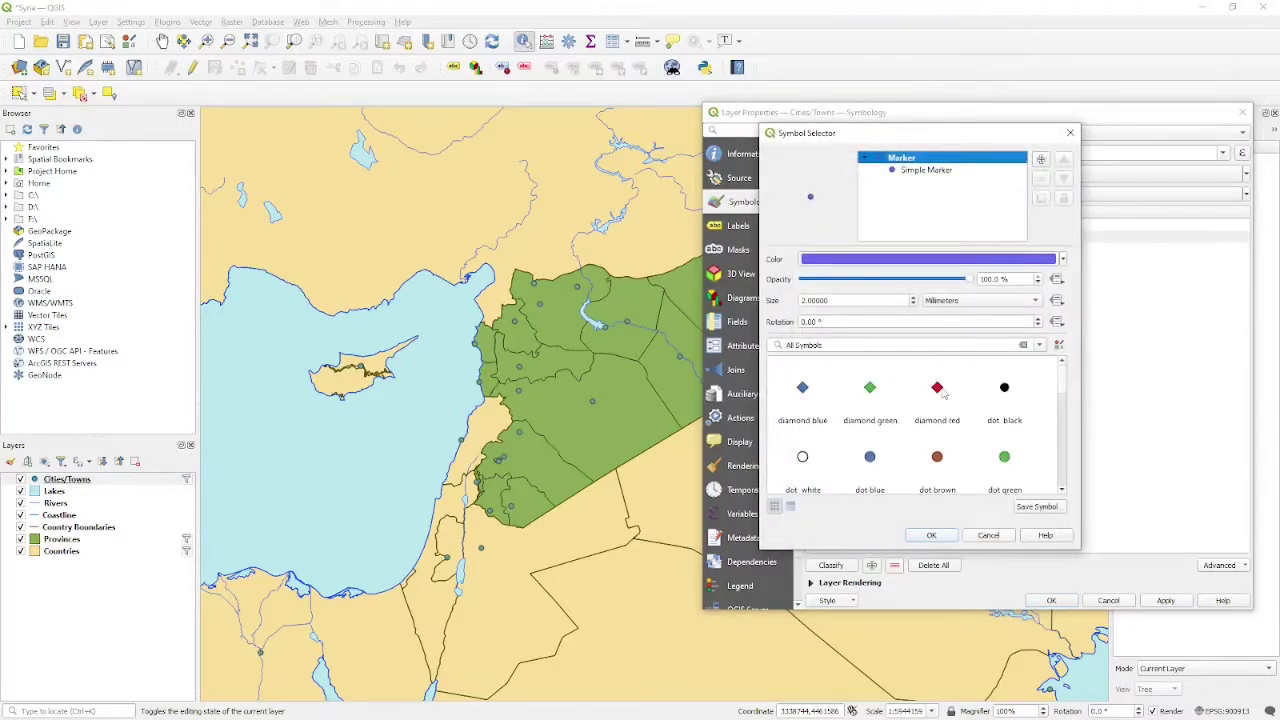
{"action": "left_click", "coordinate": [937, 389]}
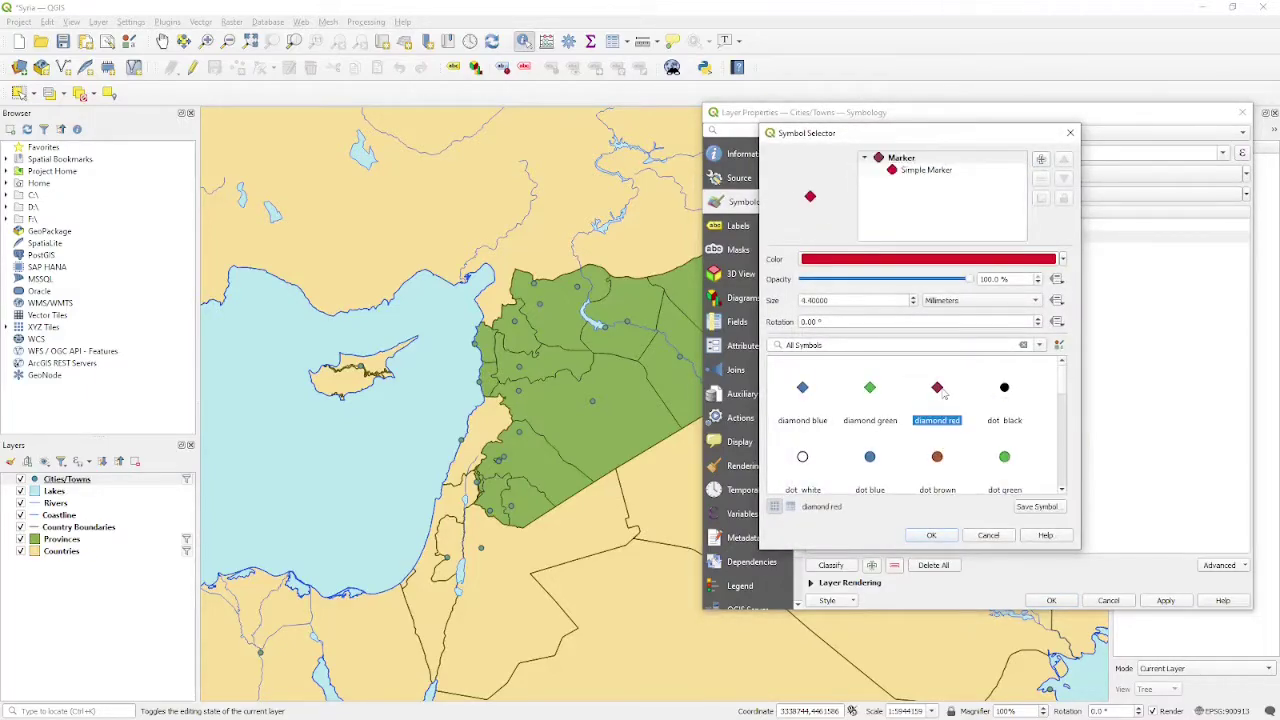
{"action": "left_click", "coordinate": [932, 536]}
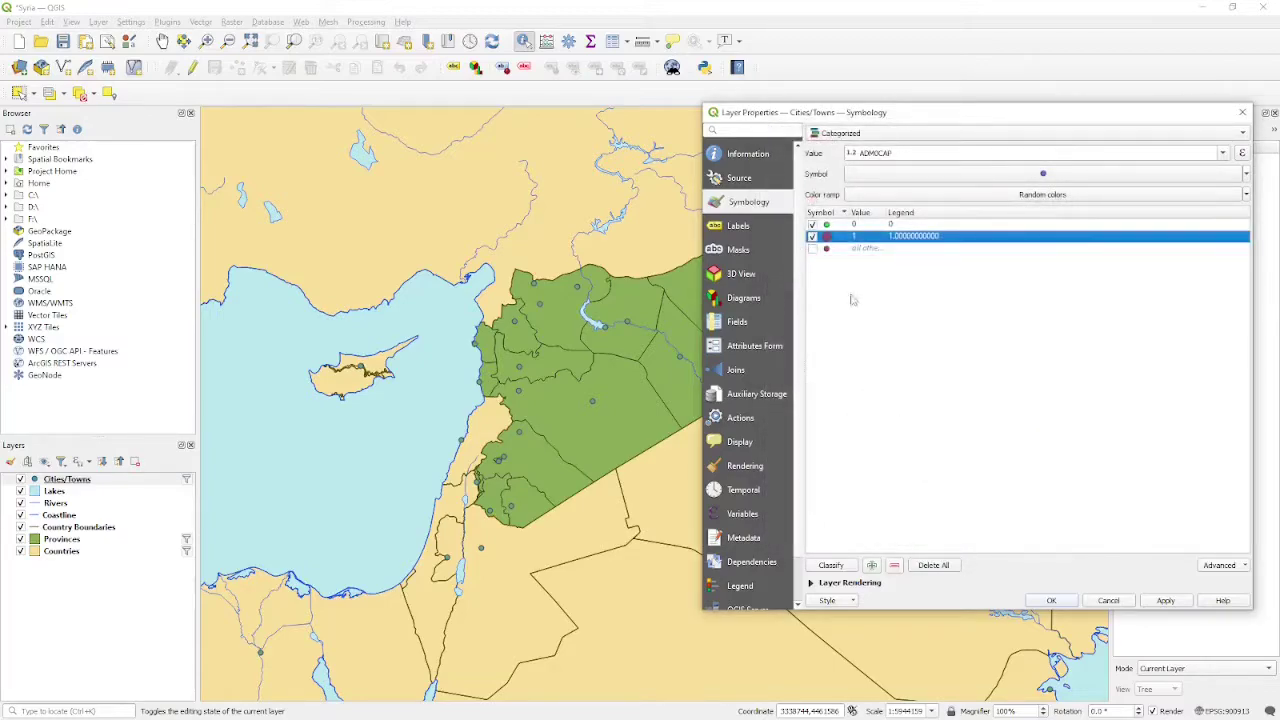
Give the category with value 0 the preset dot purple symbol and apply the categorized symbology to the map.
{"action": "double_click", "coordinate": [830, 226]}
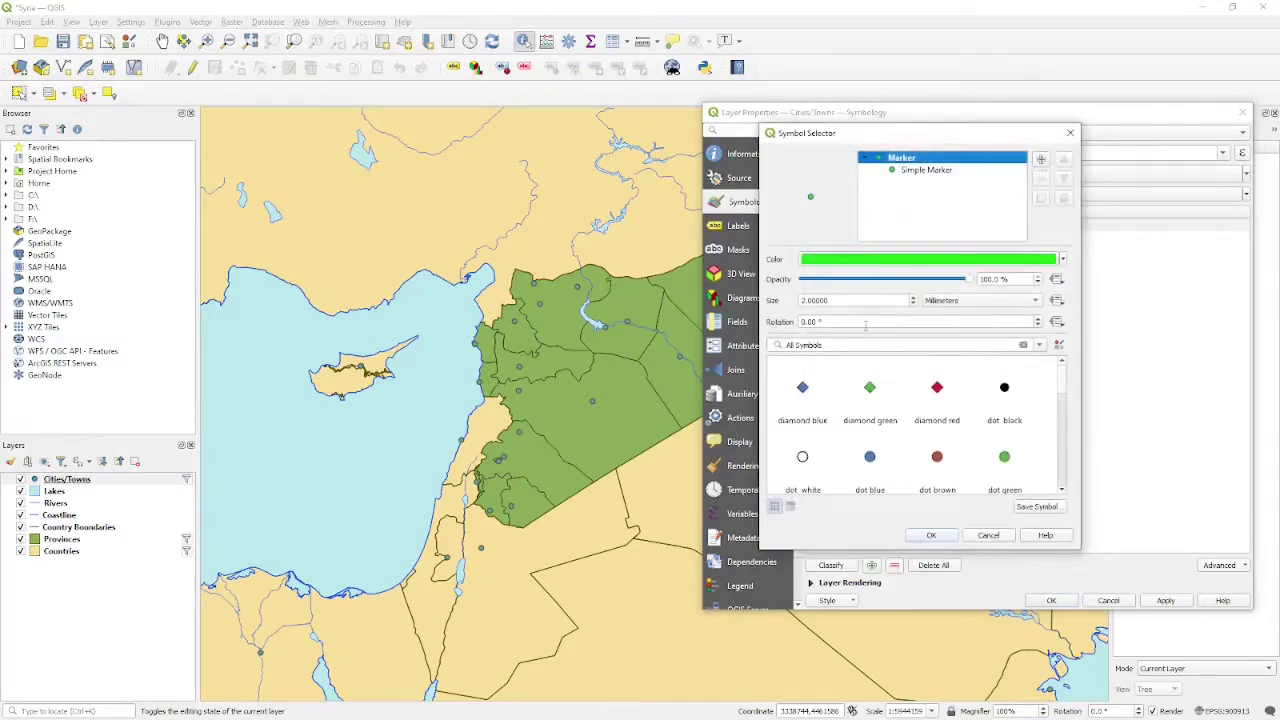
{"action": "left_click", "coordinate": [1062, 490]}
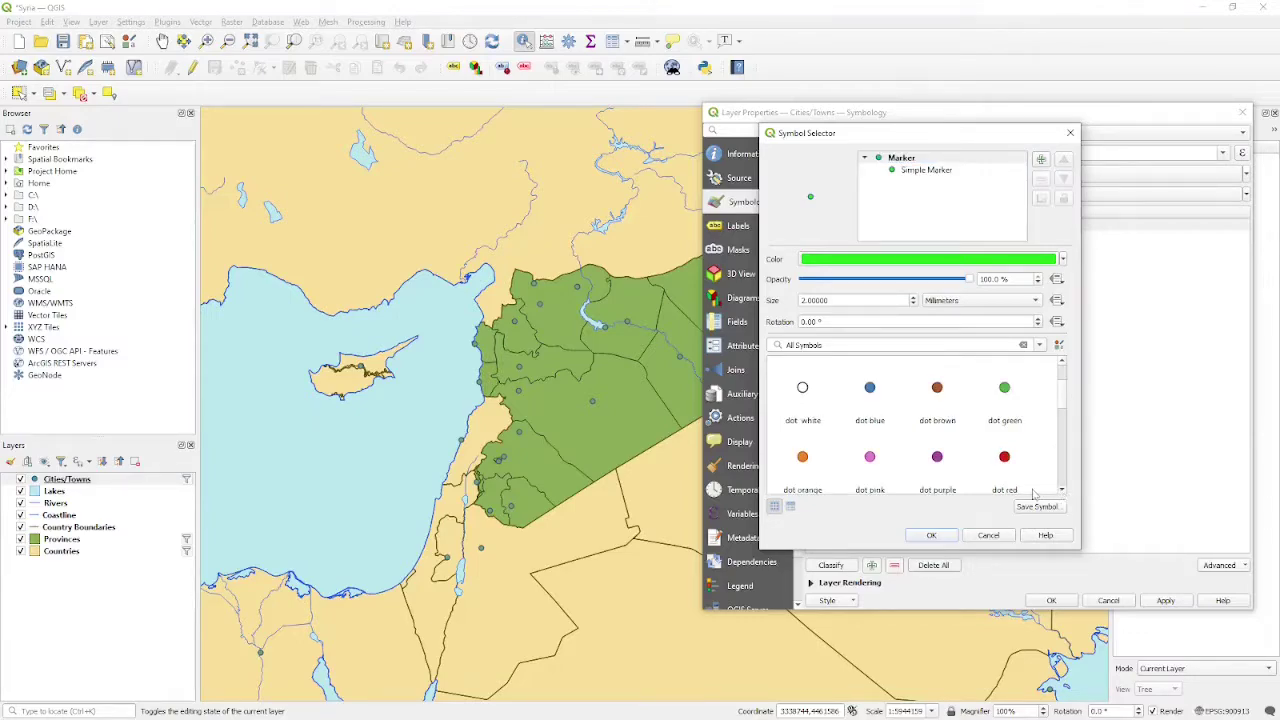
{"action": "left_click", "coordinate": [938, 459]}
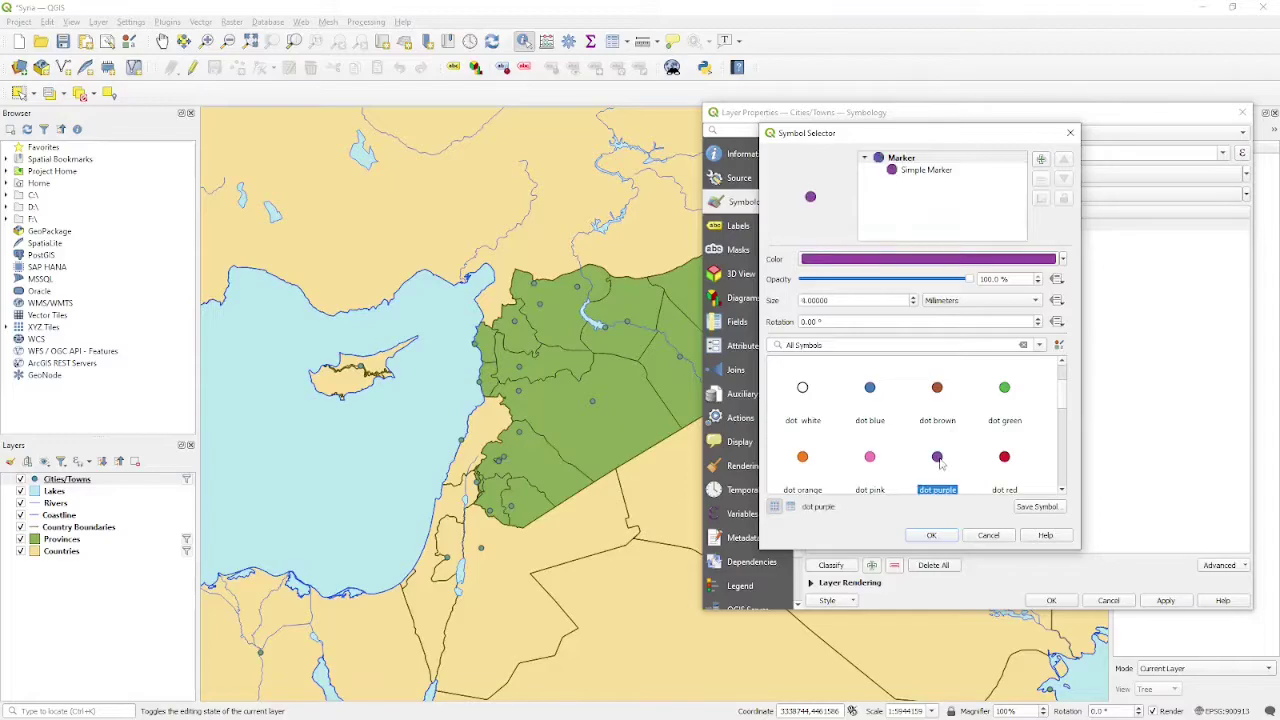
{"action": "left_click", "coordinate": [931, 535]}
{"action": "left_click", "coordinate": [1168, 601]}
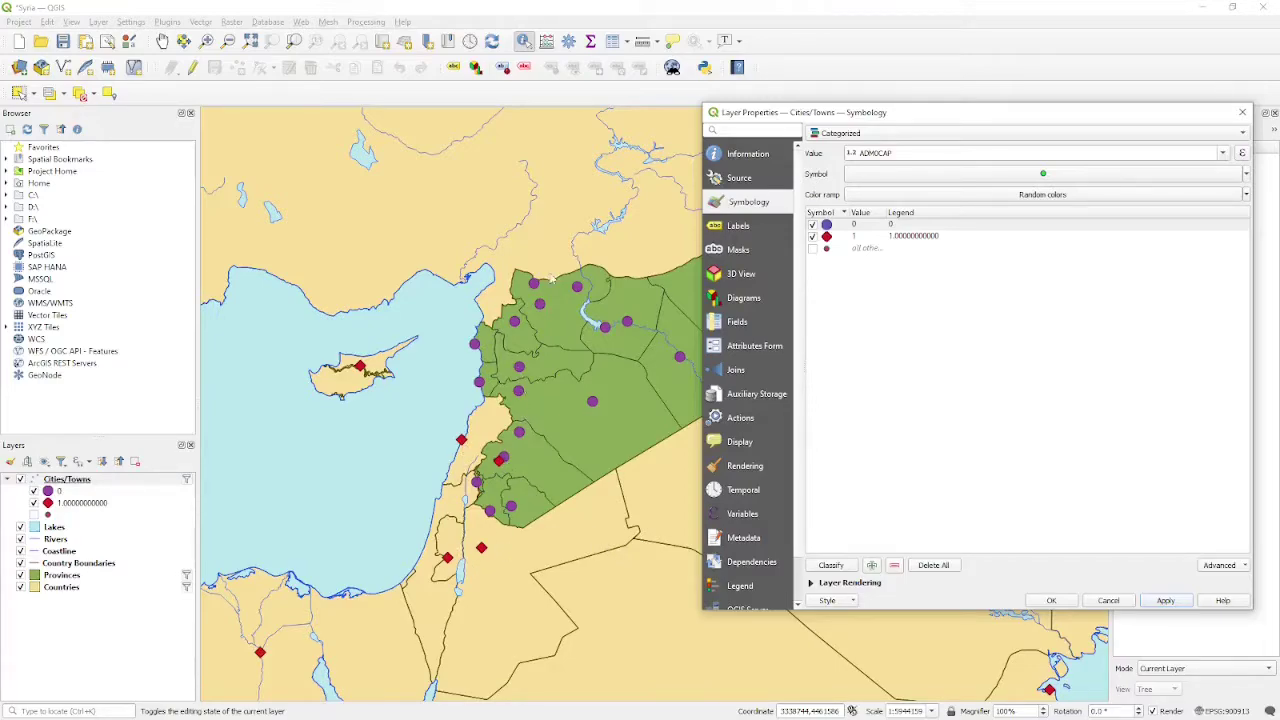
Set the legend labels to Populated Place for value 0 and National Capitals for value 1, and apply them.
{"action": "double_click", "coordinate": [897, 226]}
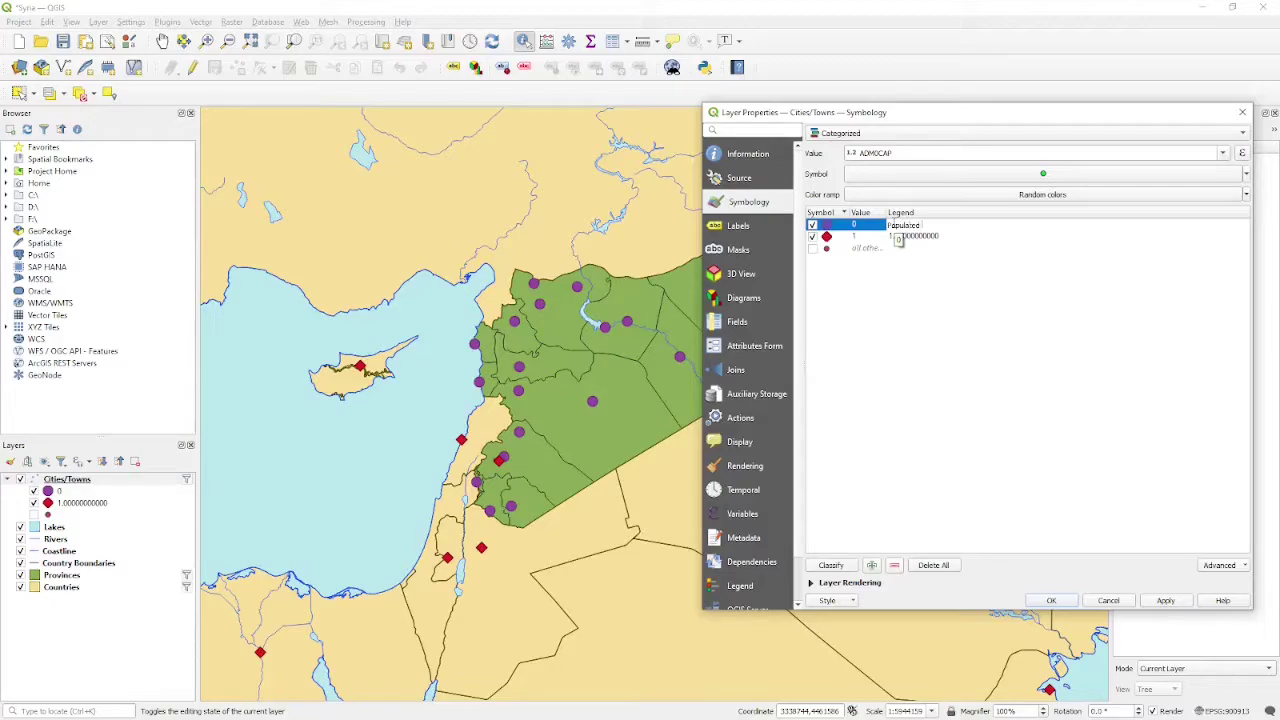
{"action": "double_click", "coordinate": [898, 237]}
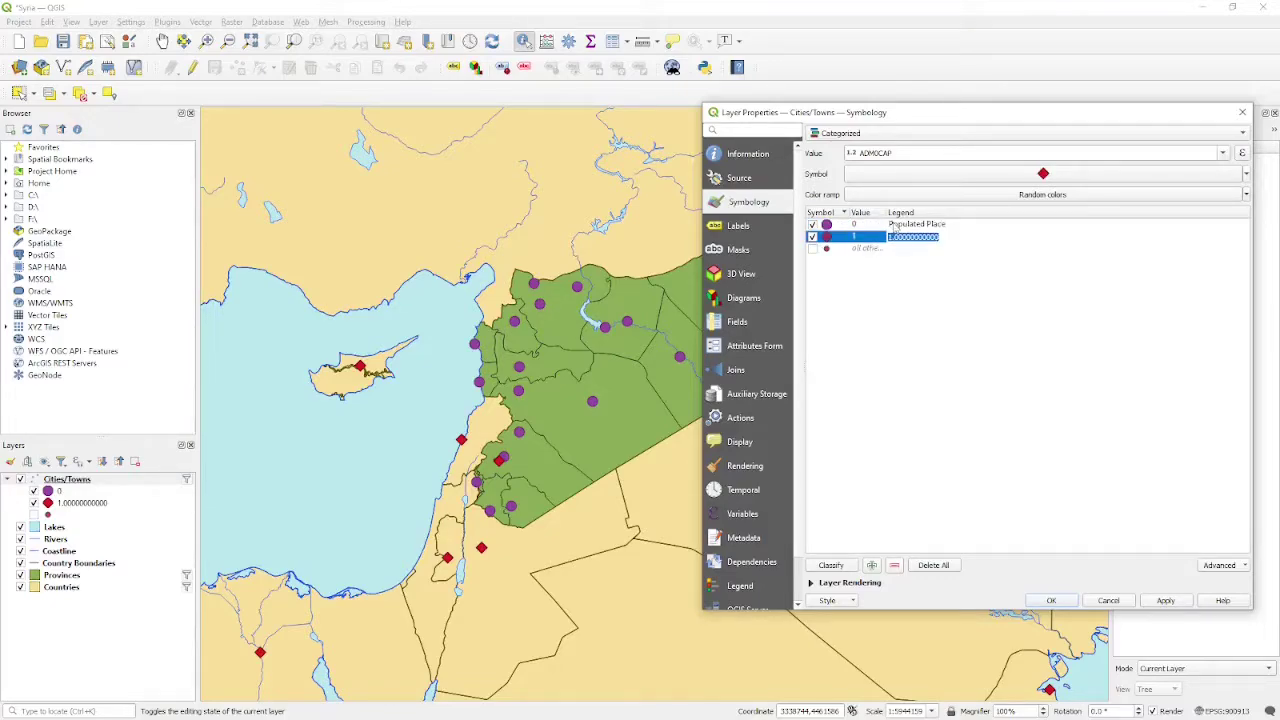
{"action": "type", "text": "C"}
{"action": "key", "text": "Return"}
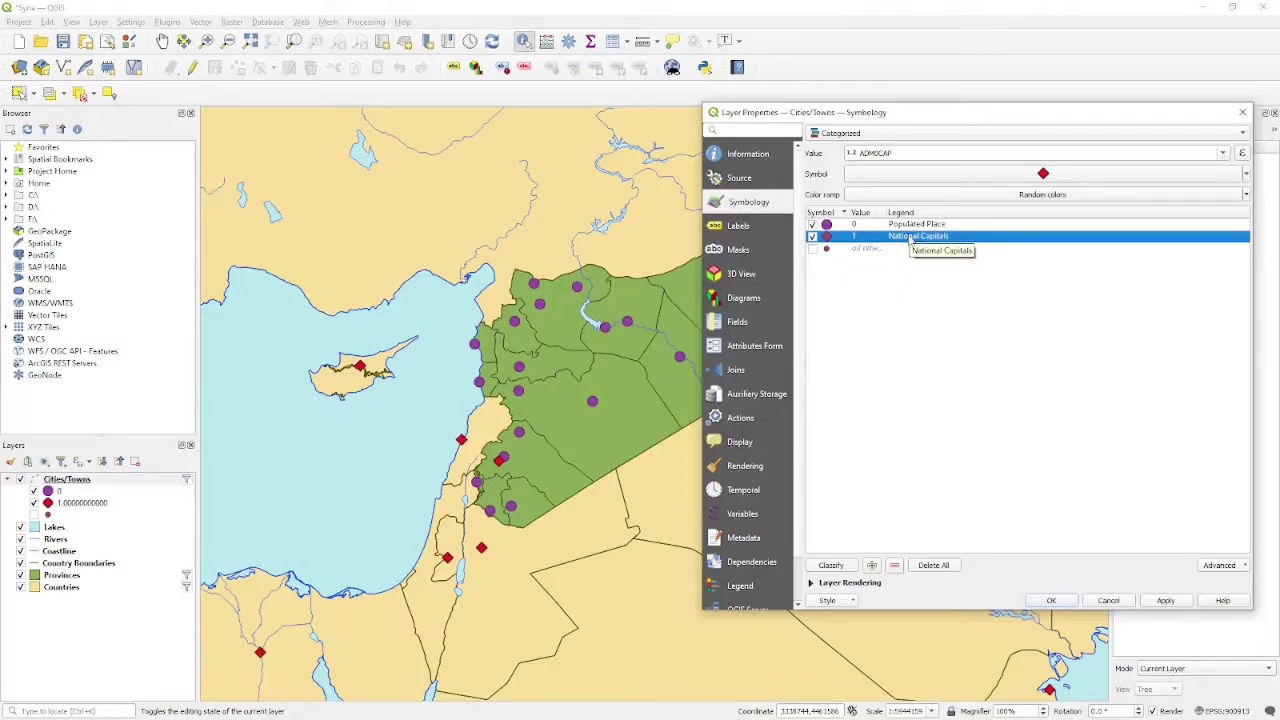
{"action": "left_click", "coordinate": [1160, 601]}
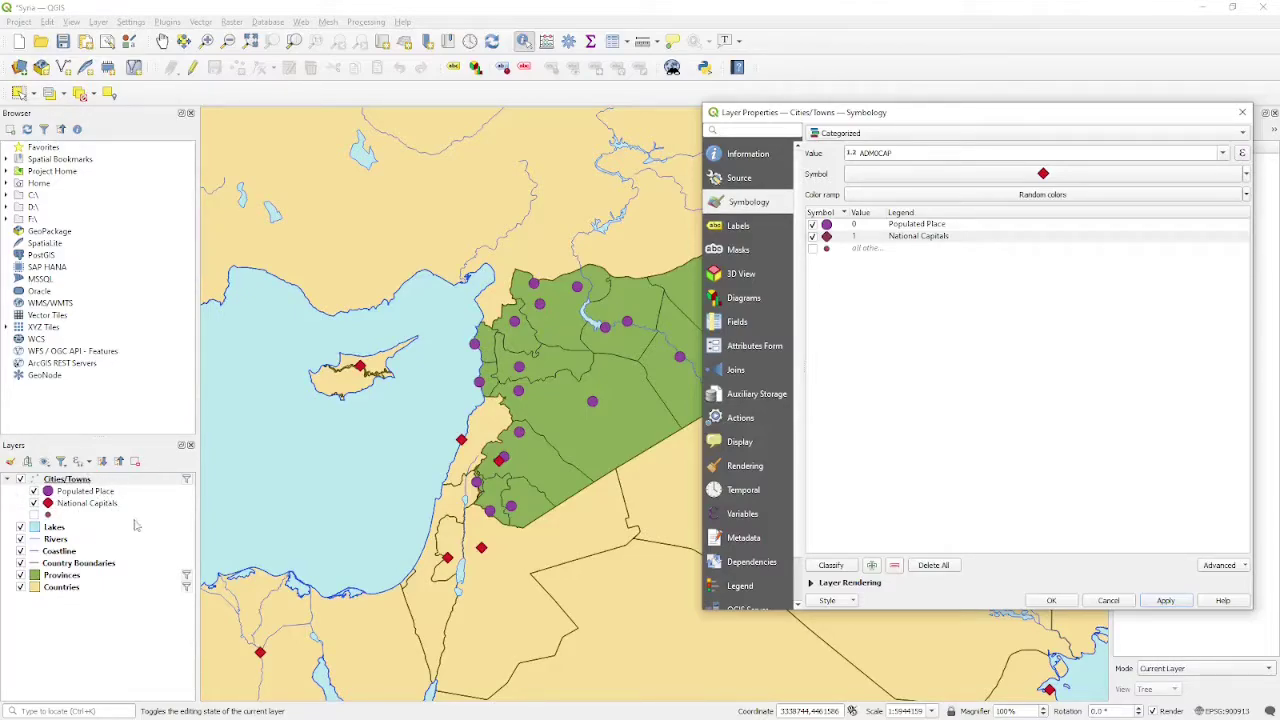
Switch the Cities/Towns symbology to Graduated based on the POP_MAX field.
{"action": "left_click", "coordinate": [1186, 134]}
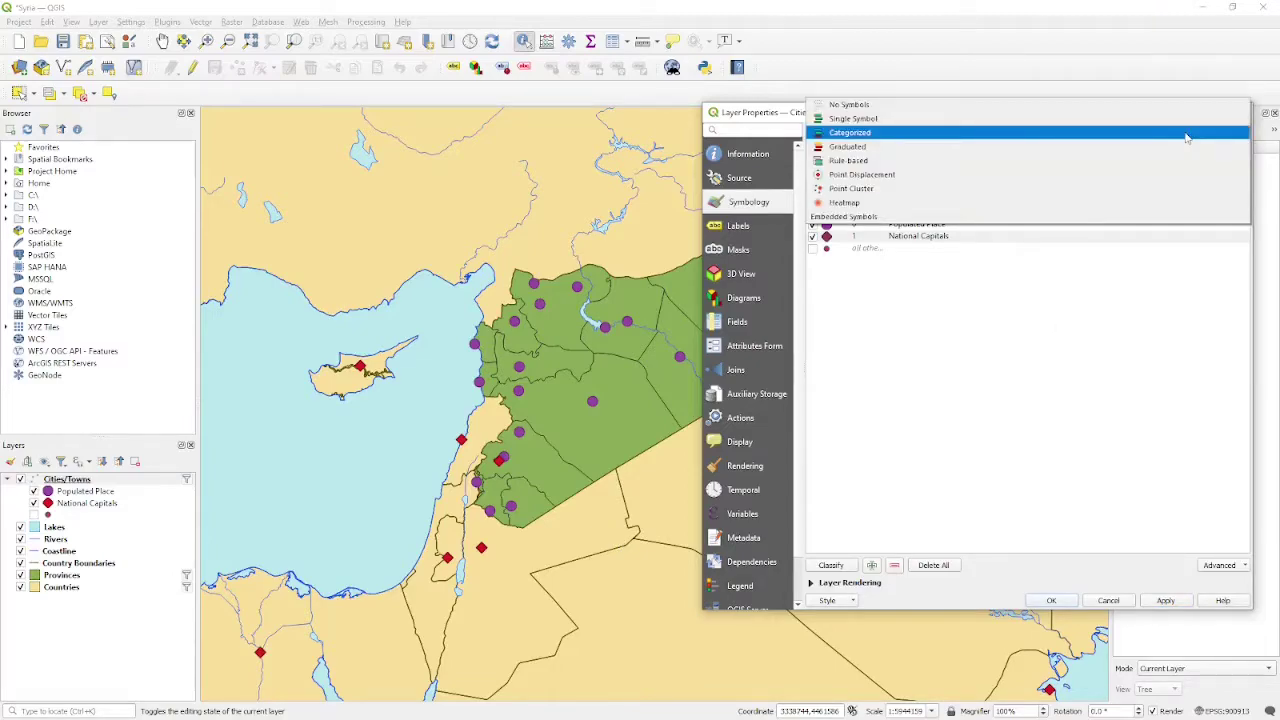
{"action": "left_click", "coordinate": [1174, 147]}
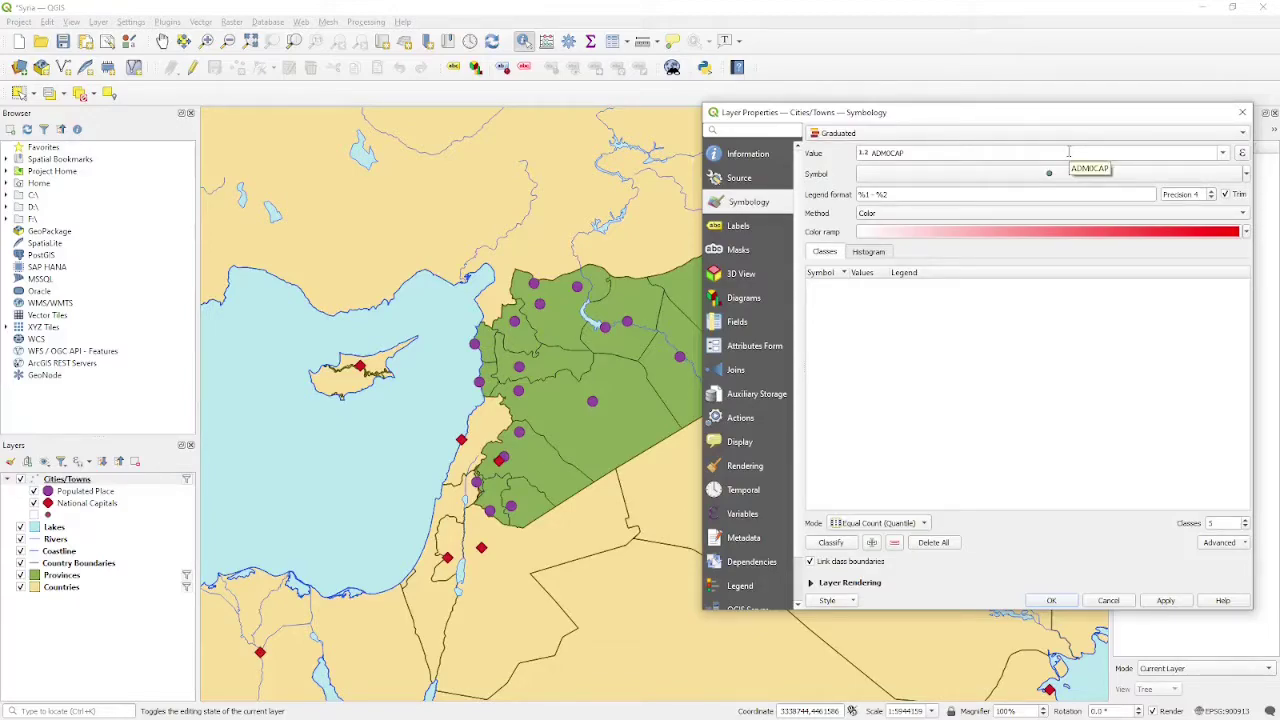
{"action": "left_click", "coordinate": [1222, 153]}
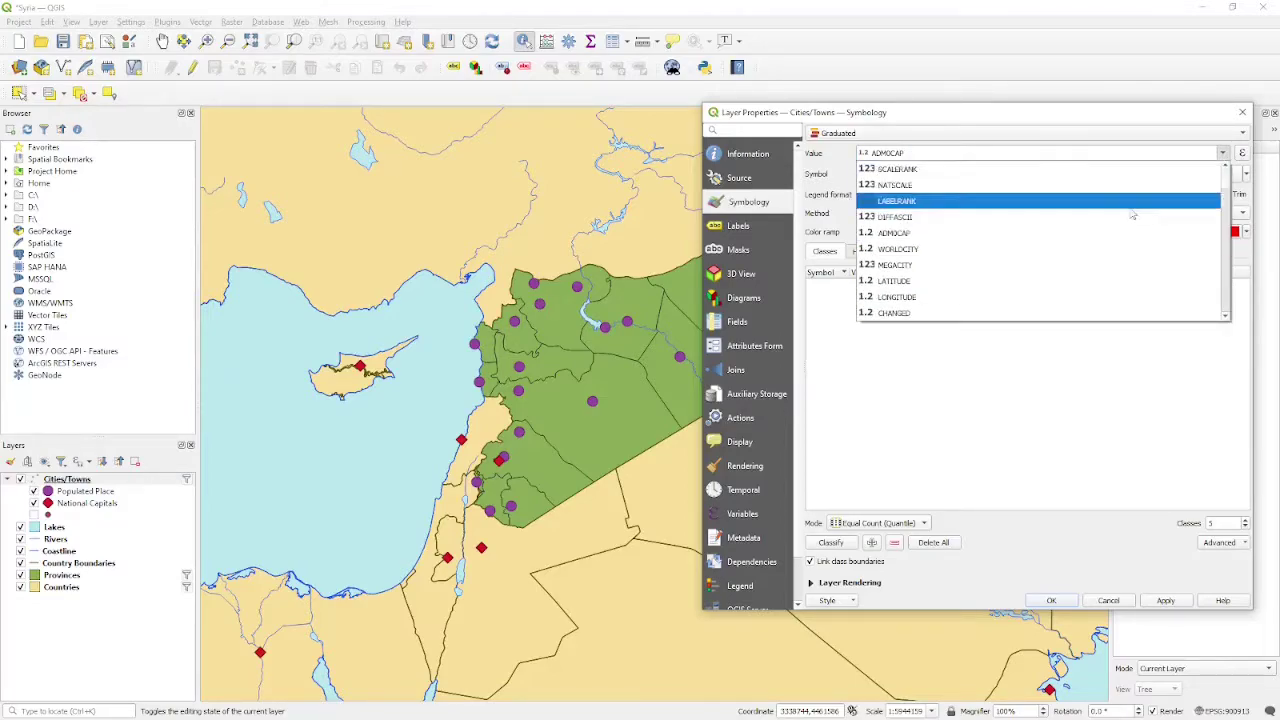
{"action": "left_click", "coordinate": [984, 304]}
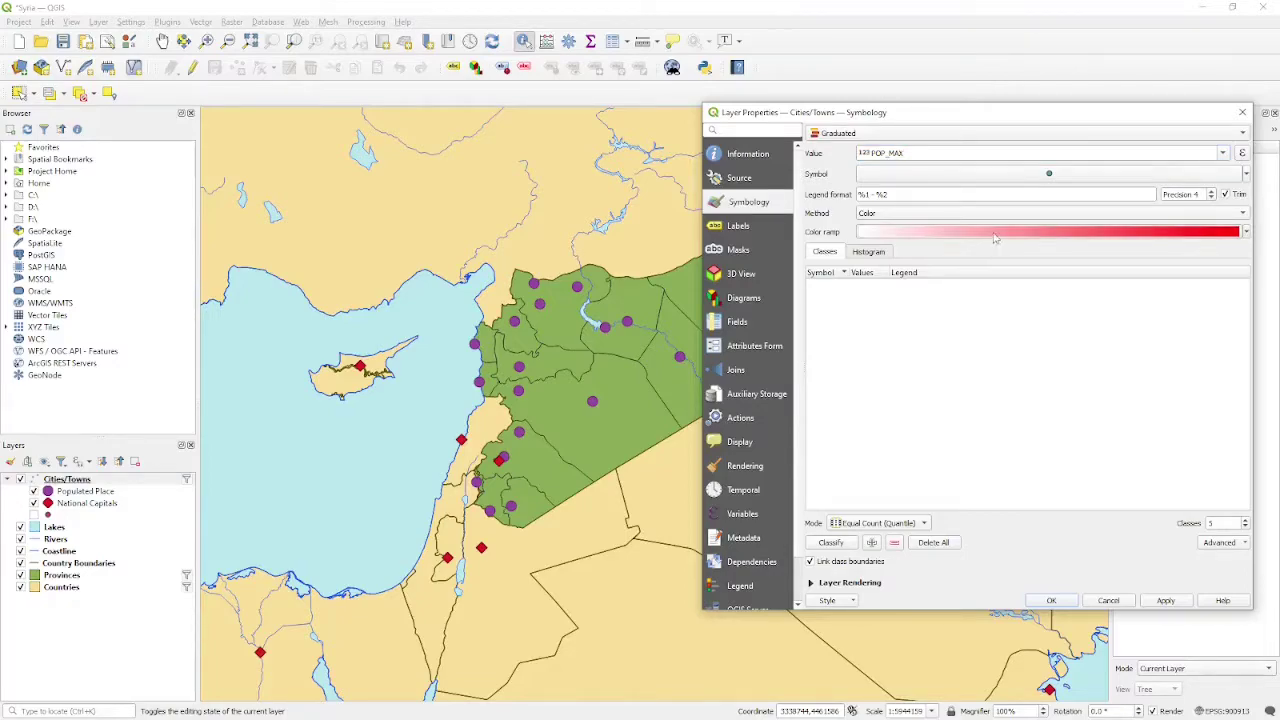
Set the color ramp to Spectral, classify the population into 8 classes and apply the graduated symbology.
{"action": "left_click", "coordinate": [1246, 232]}
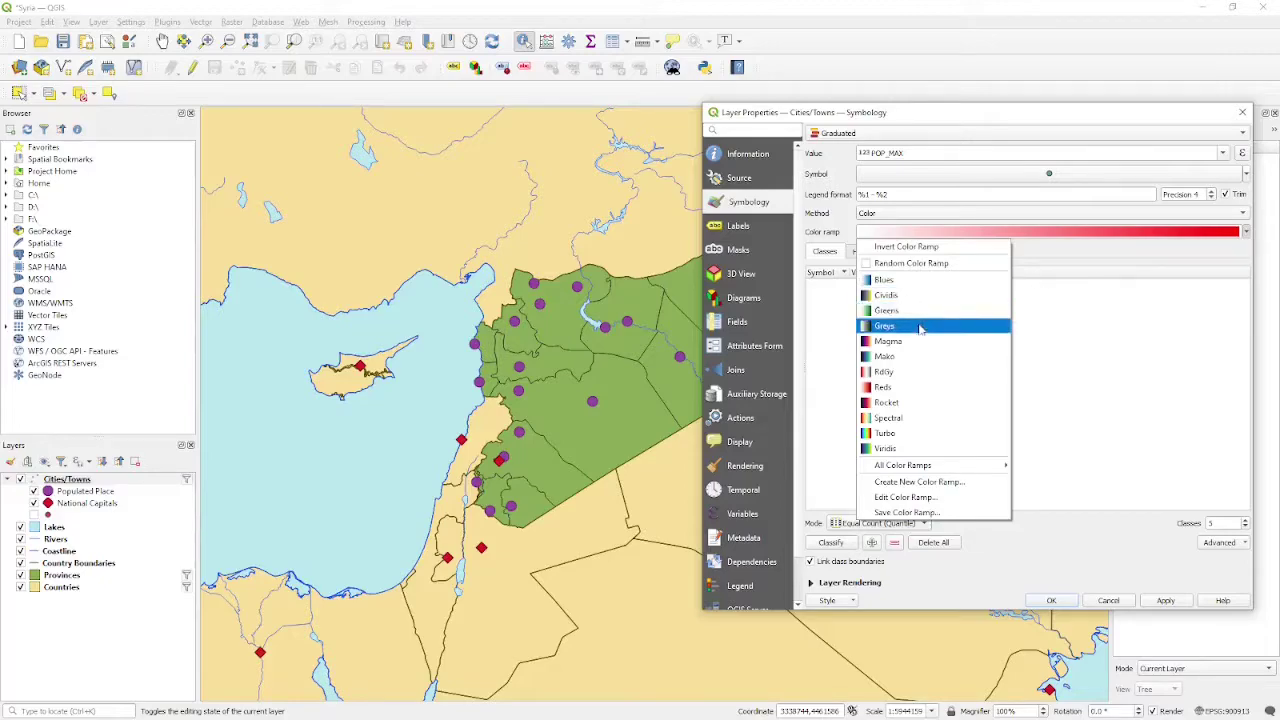
{"action": "left_click", "coordinate": [898, 421]}
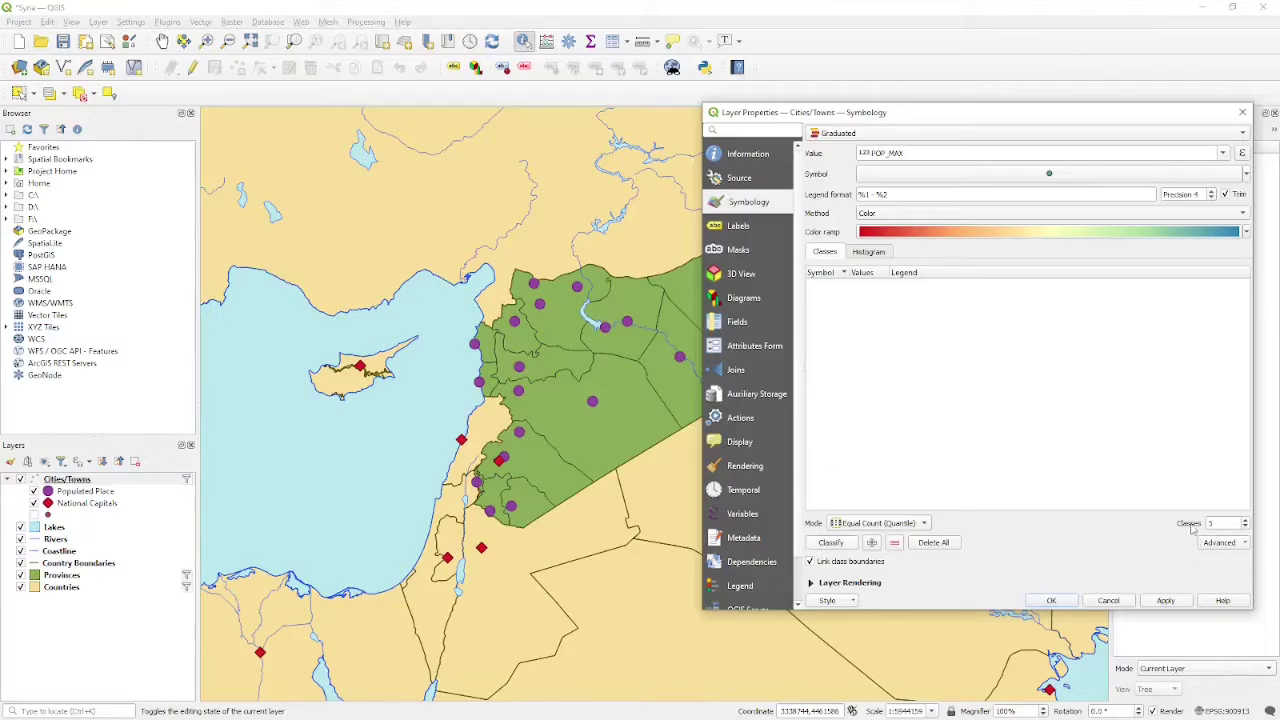
{"action": "left_click", "coordinate": [1245, 520]}
{"action": "left_click", "coordinate": [1245, 520]}
{"action": "left_click", "coordinate": [1245, 520]}
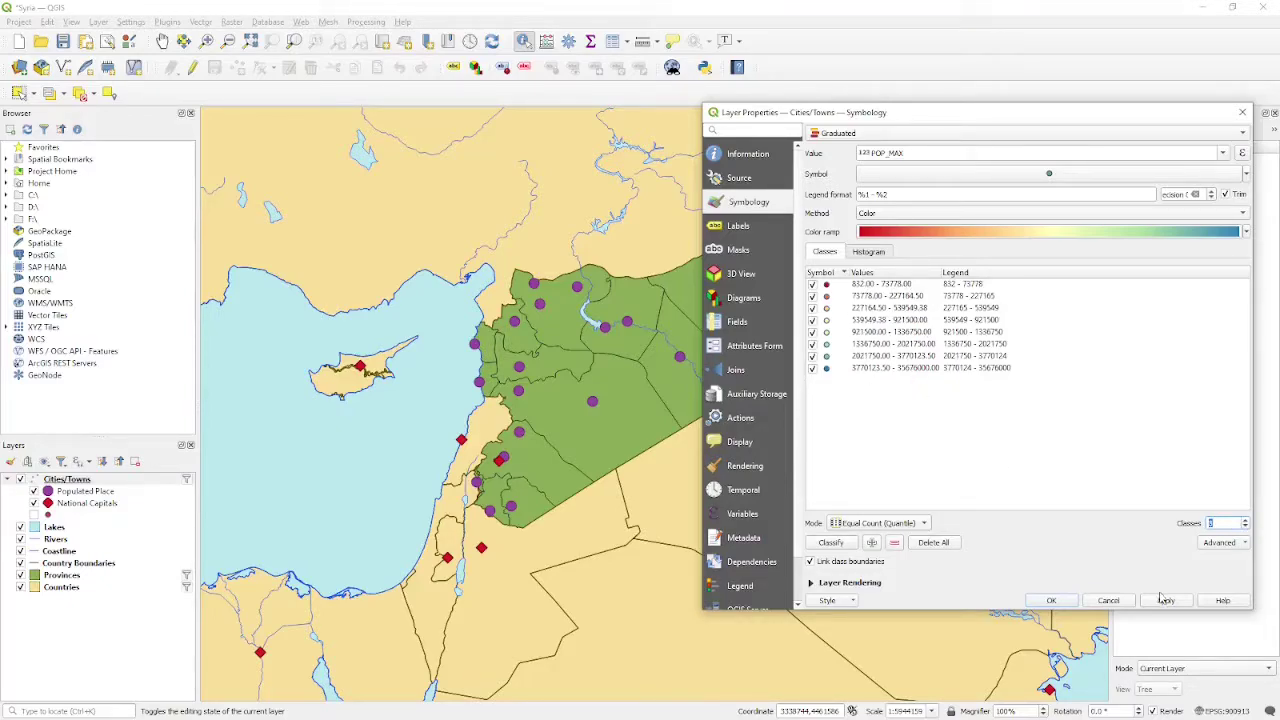
{"action": "left_click", "coordinate": [1168, 602]}
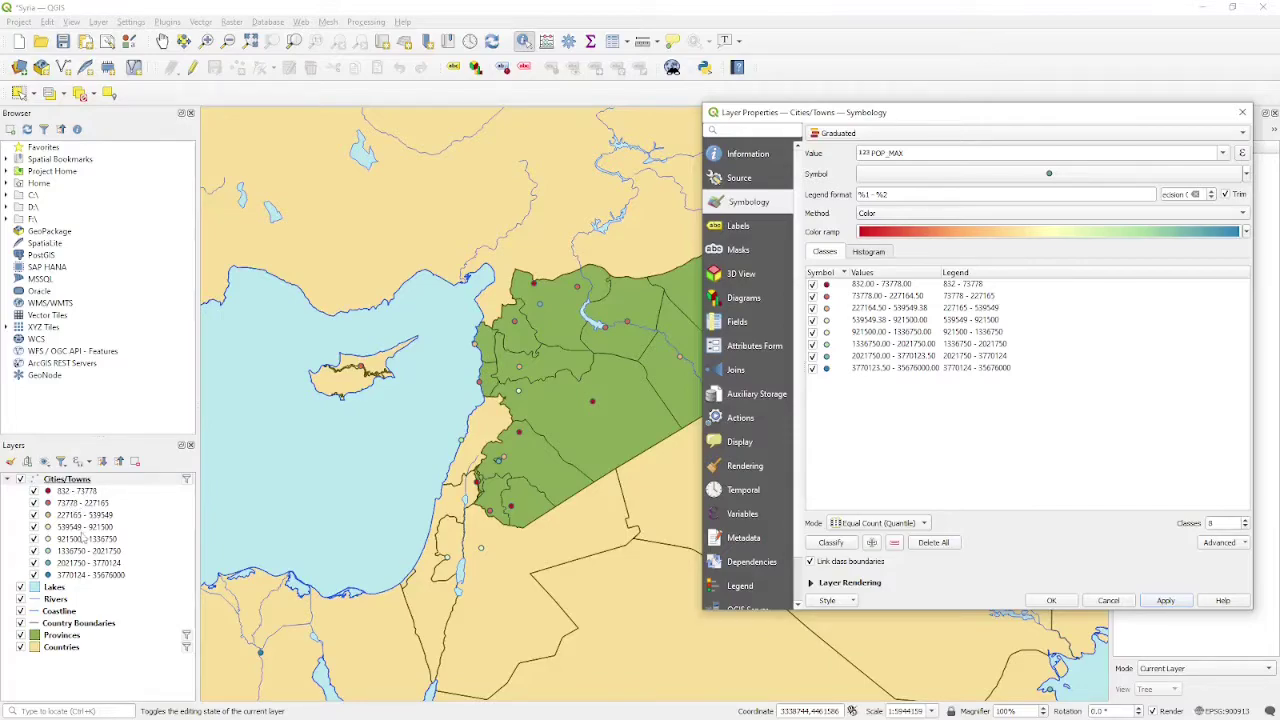
Keep the Equal Count (Quantile) classification mode and change the graduated symbology method from Color to Size.
{"action": "left_click", "coordinate": [924, 524]}
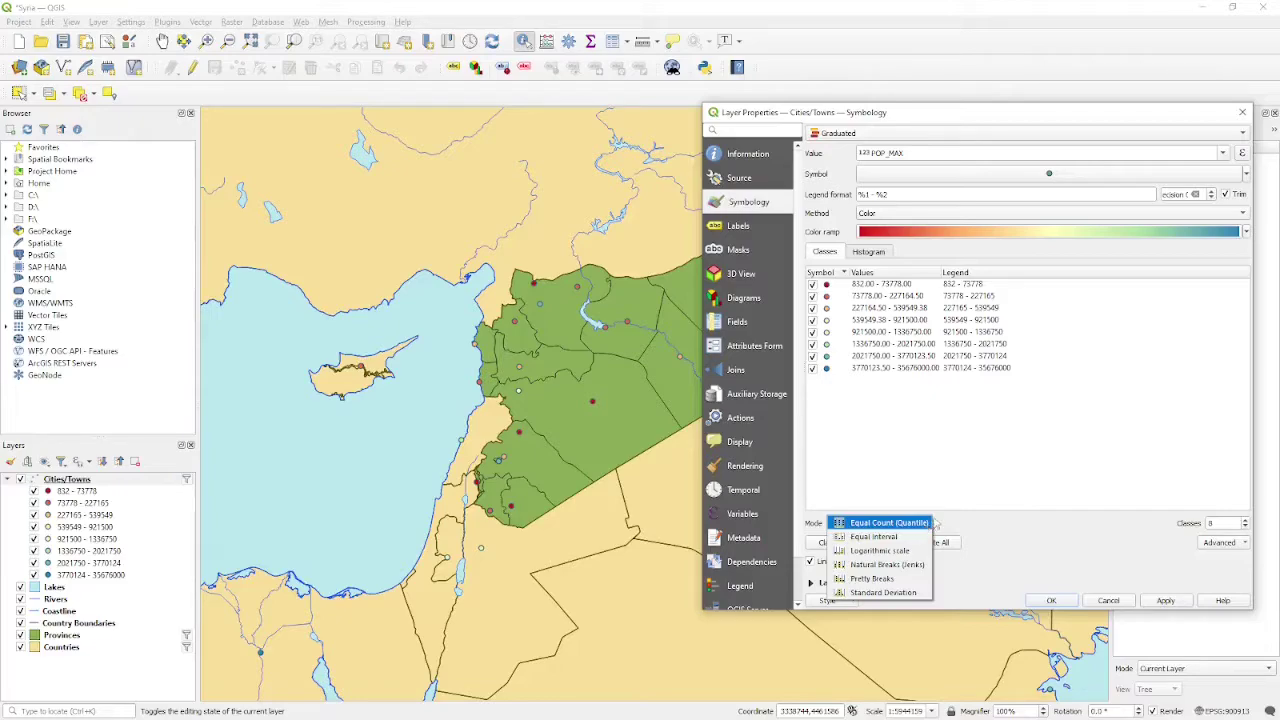
{"action": "left_click", "coordinate": [927, 524]}
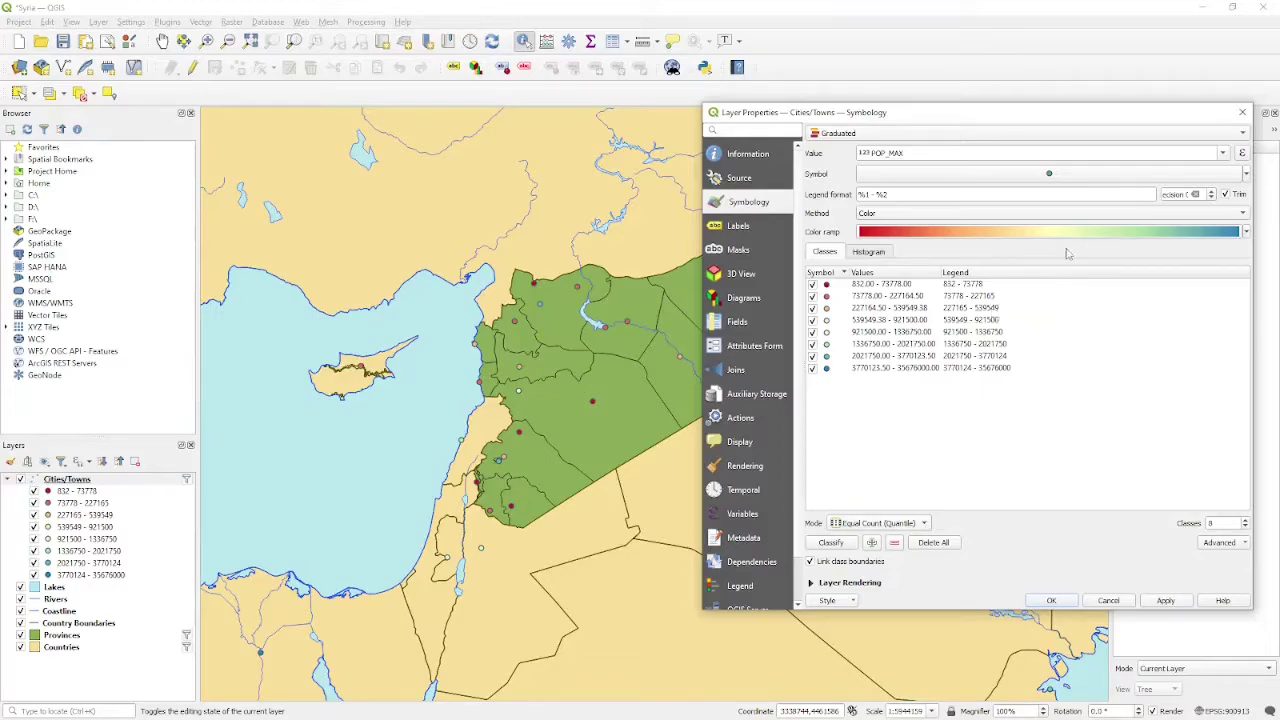
{"action": "left_click", "coordinate": [1019, 216]}
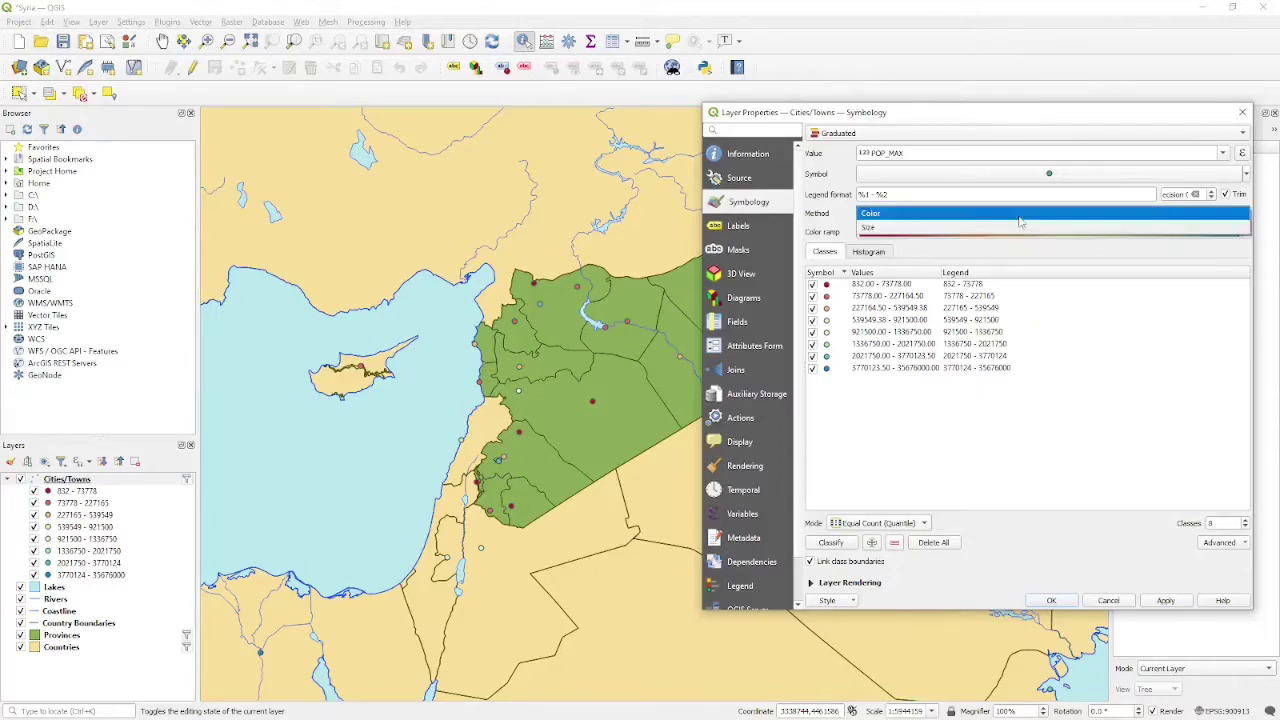
{"action": "left_click", "coordinate": [997, 232]}
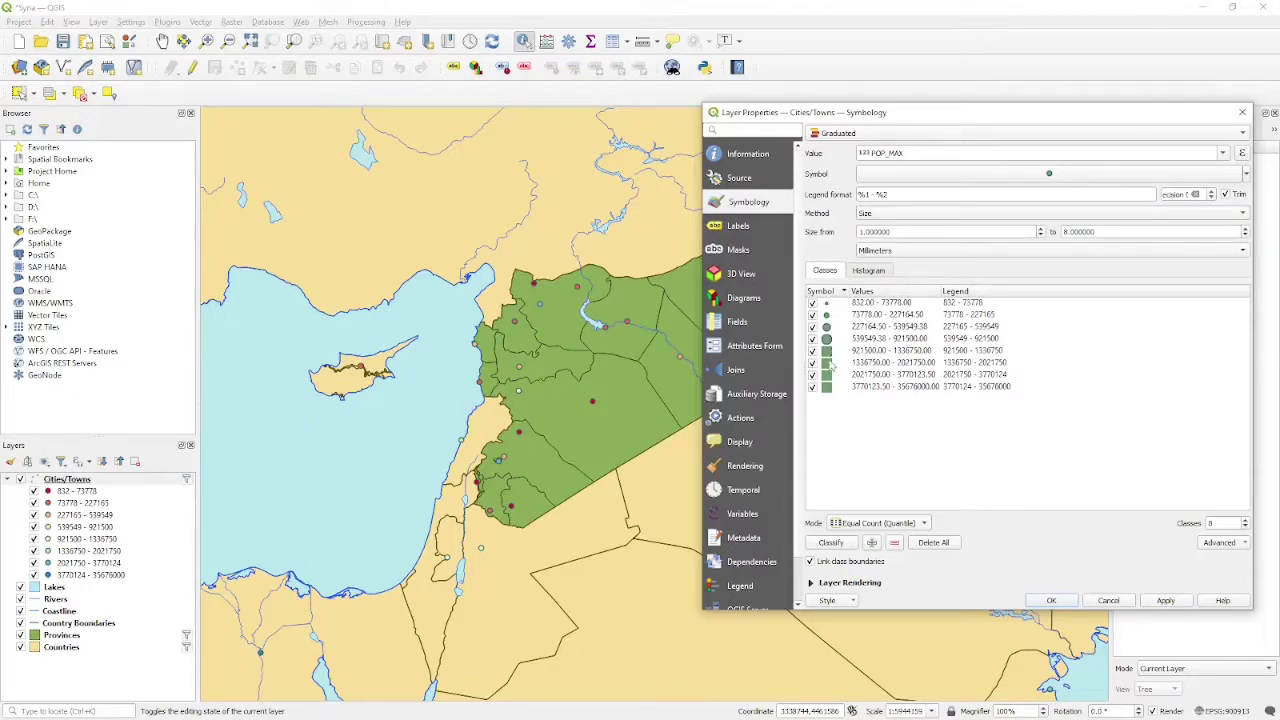
Apply the size-graduated symbology, then switch the Cities/Towns layer to Rule-based symbology and apply it.
{"action": "left_click", "coordinate": [1166, 601]}
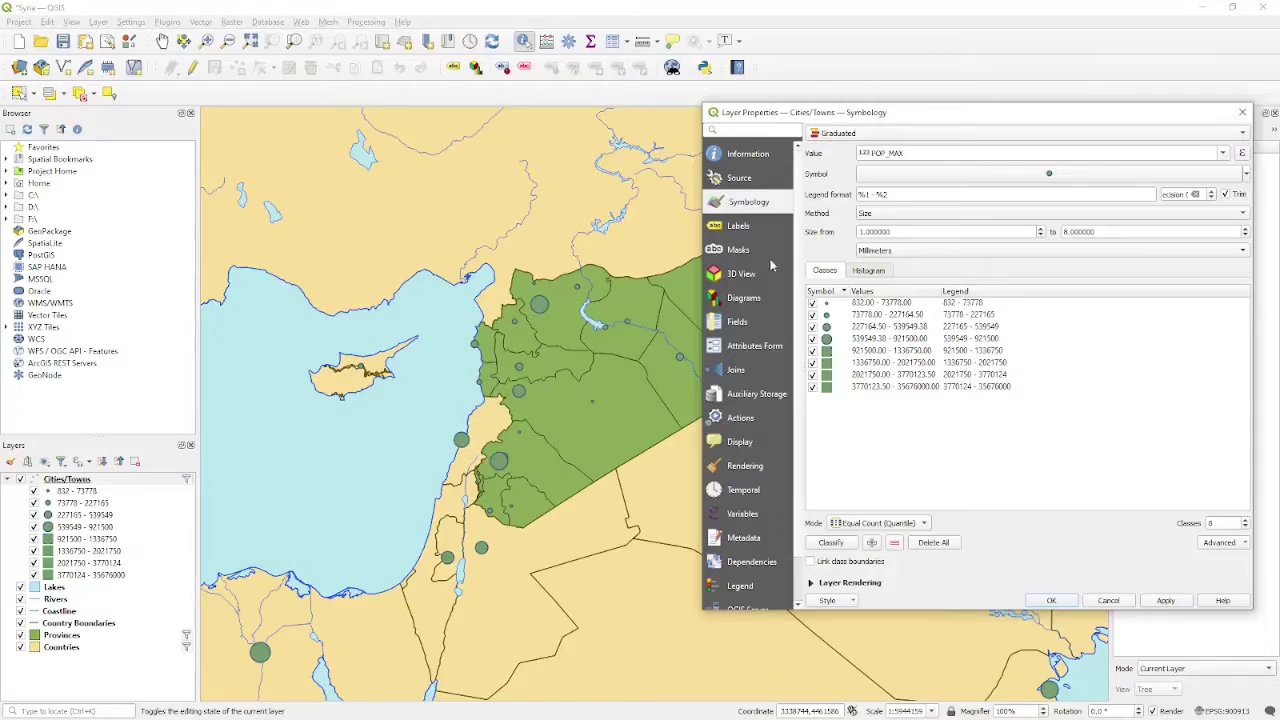
{"action": "left_click", "coordinate": [910, 136]}
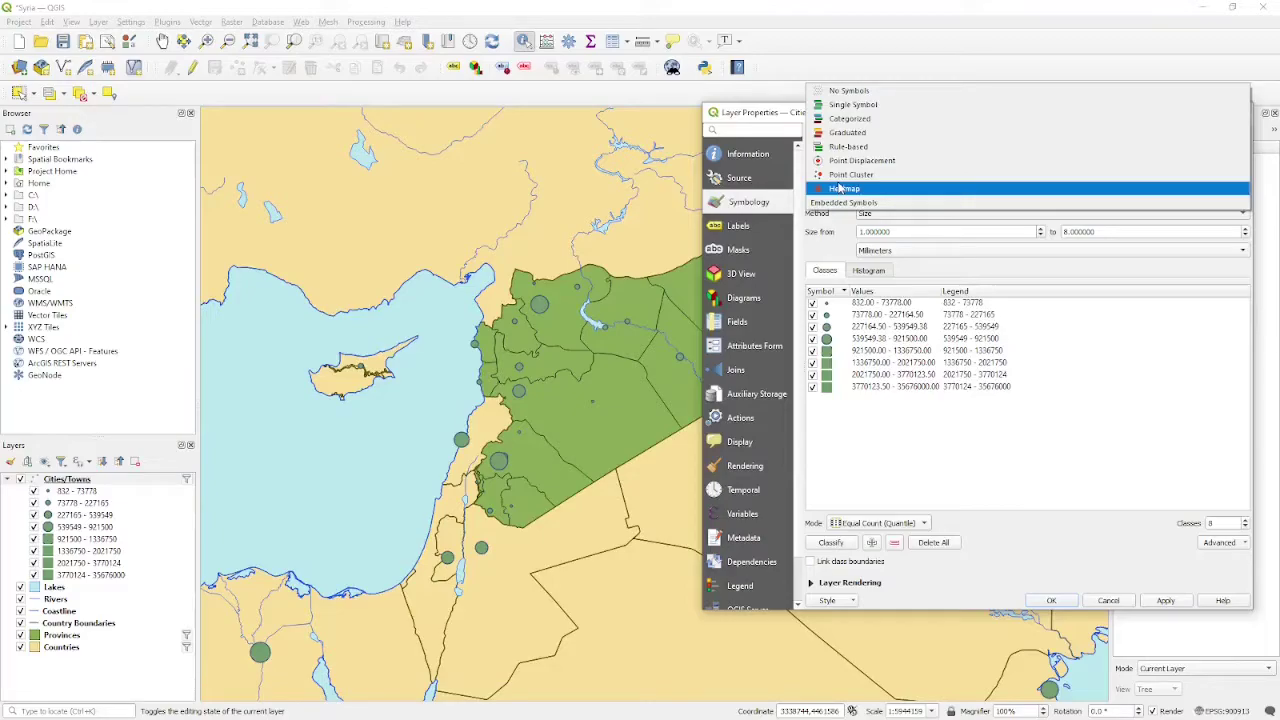
{"action": "left_click", "coordinate": [872, 106]}
{"action": "left_click", "coordinate": [868, 133]}
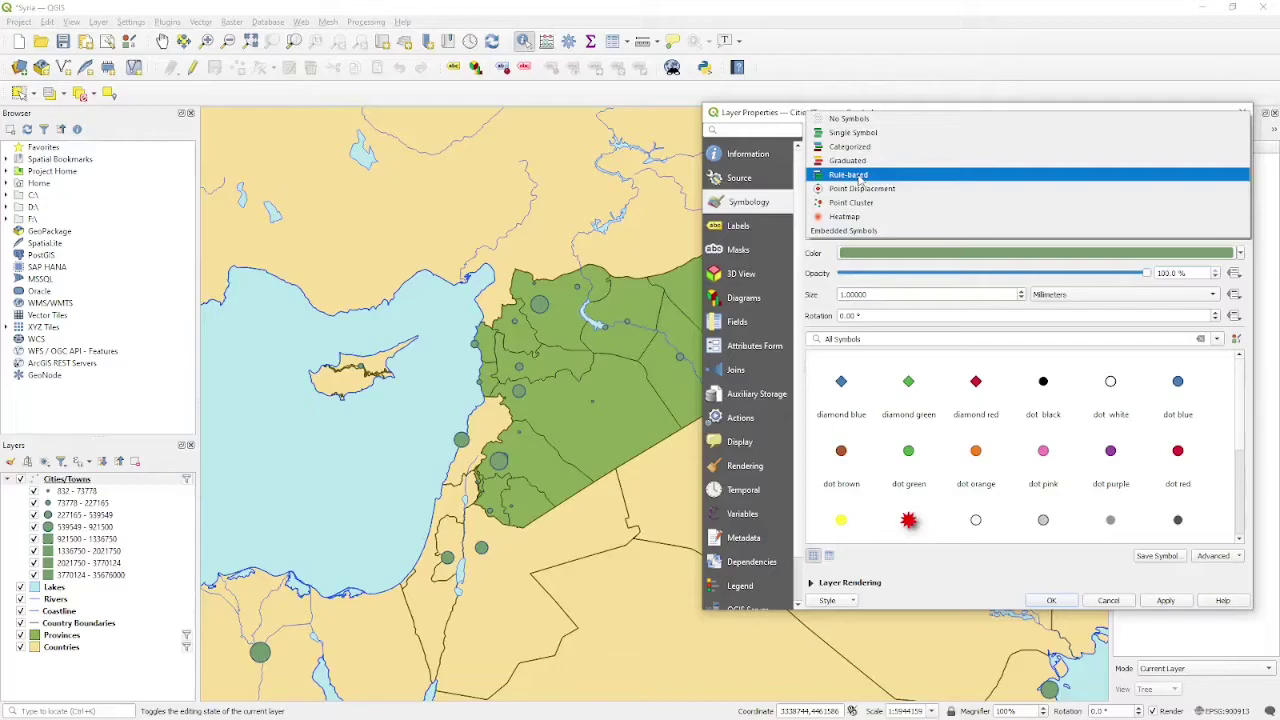
{"action": "left_click", "coordinate": [859, 176]}
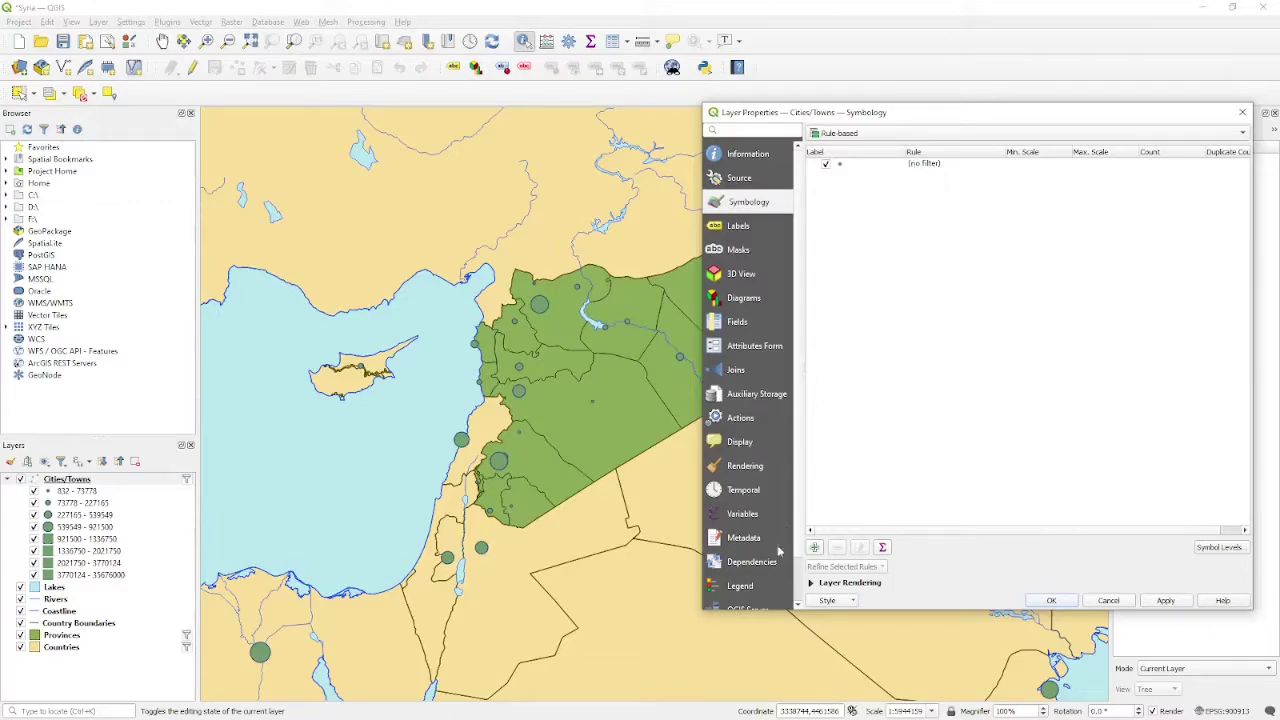
{"action": "left_click", "coordinate": [1166, 601]}
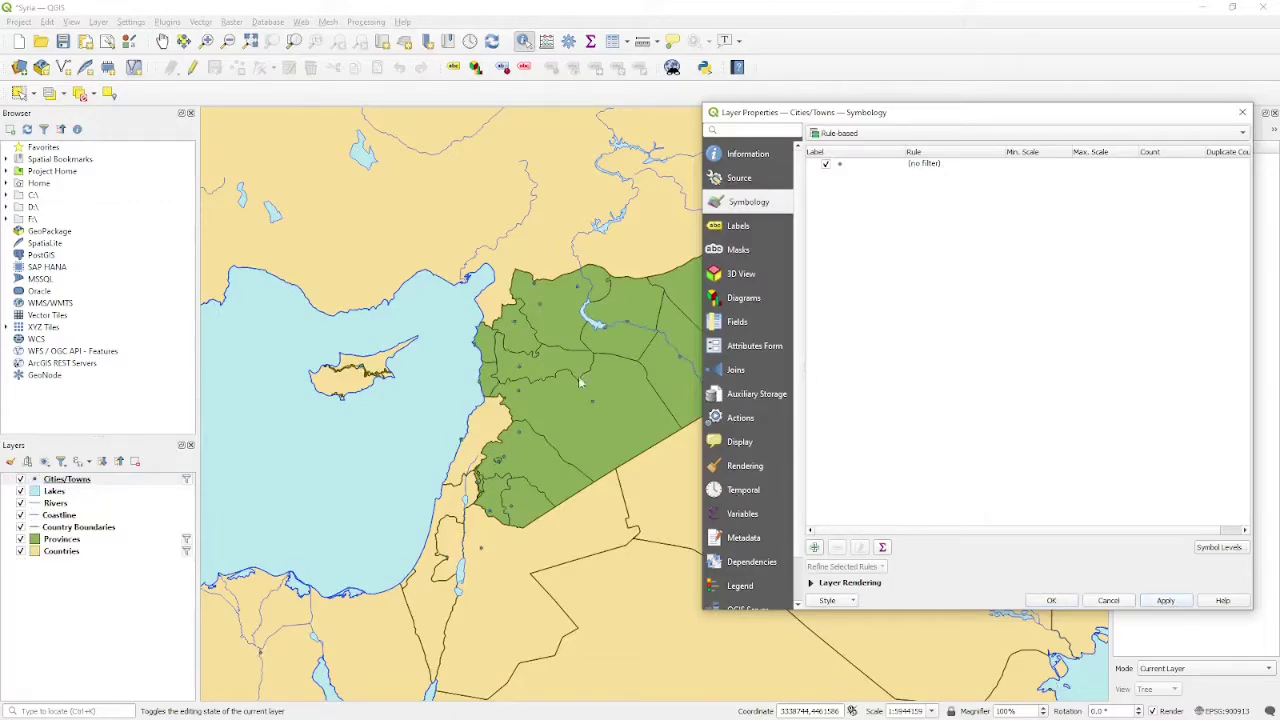
Add a rule labelled National Capitals with the filter expression "ADM0CAP" = 1.
{"action": "left_click", "coordinate": [814, 547]}
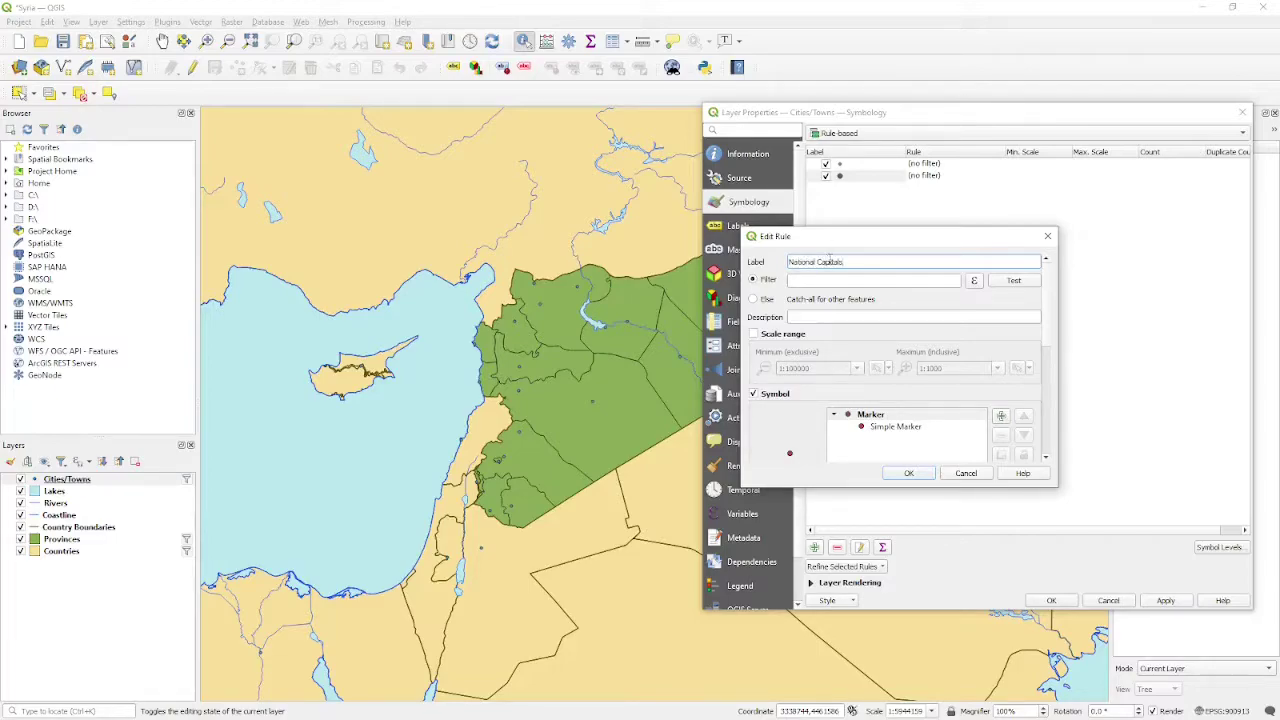
{"action": "left_click", "coordinate": [974, 282]}
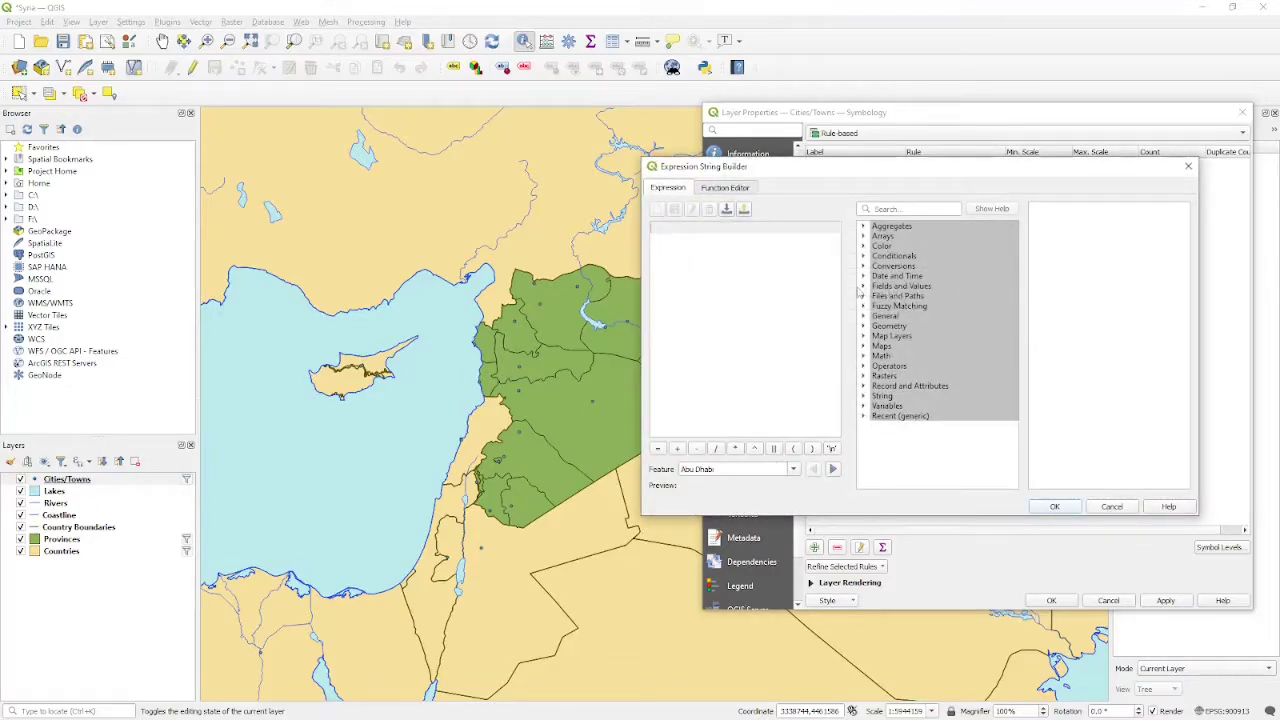
{"action": "left_click", "coordinate": [864, 287]}
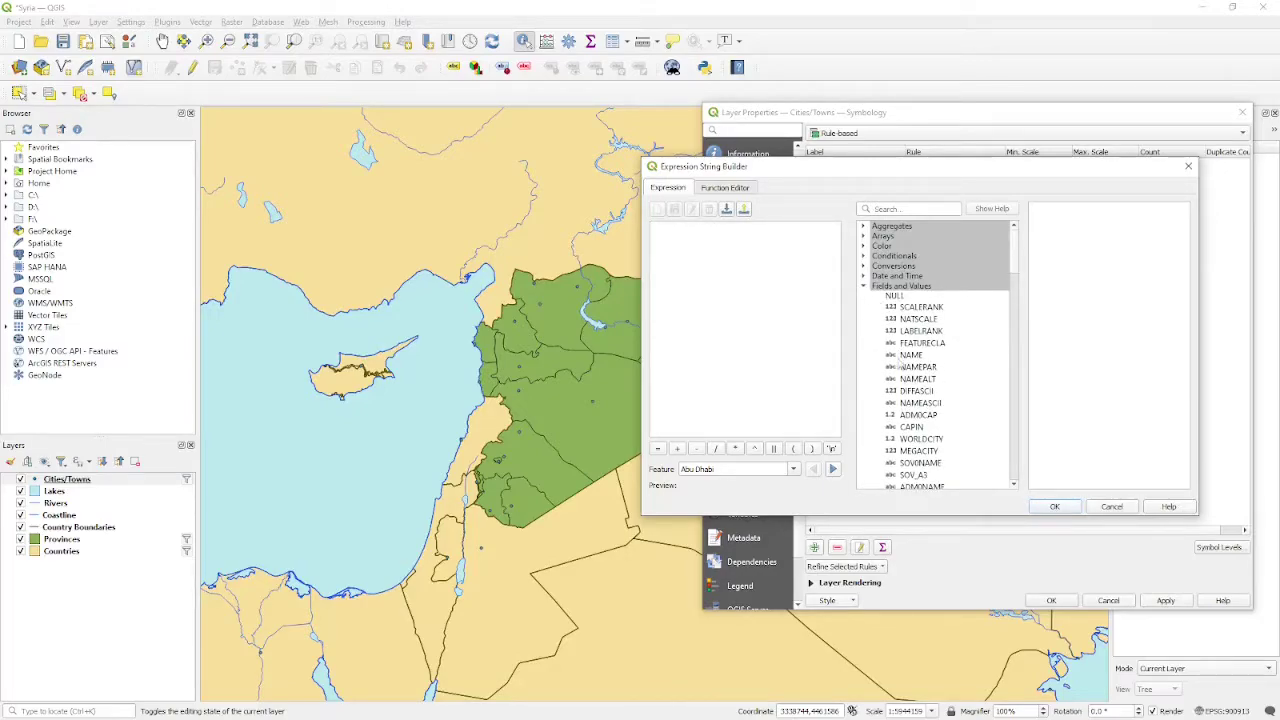
{"action": "double_click", "coordinate": [918, 415]}
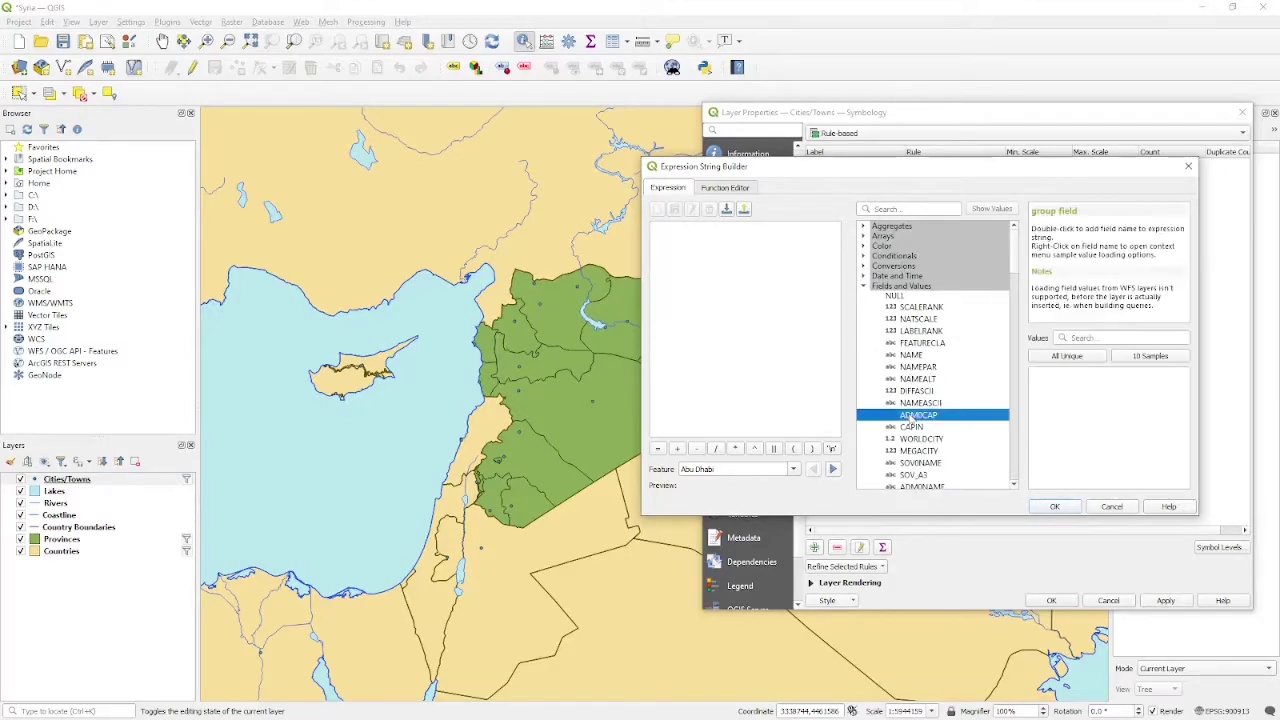
{"action": "left_click", "coordinate": [1066, 358]}
{"action": "left_click", "coordinate": [747, 226]}
{"action": "left_click", "coordinate": [658, 449]}
{"action": "double_click", "coordinate": [1045, 382]}
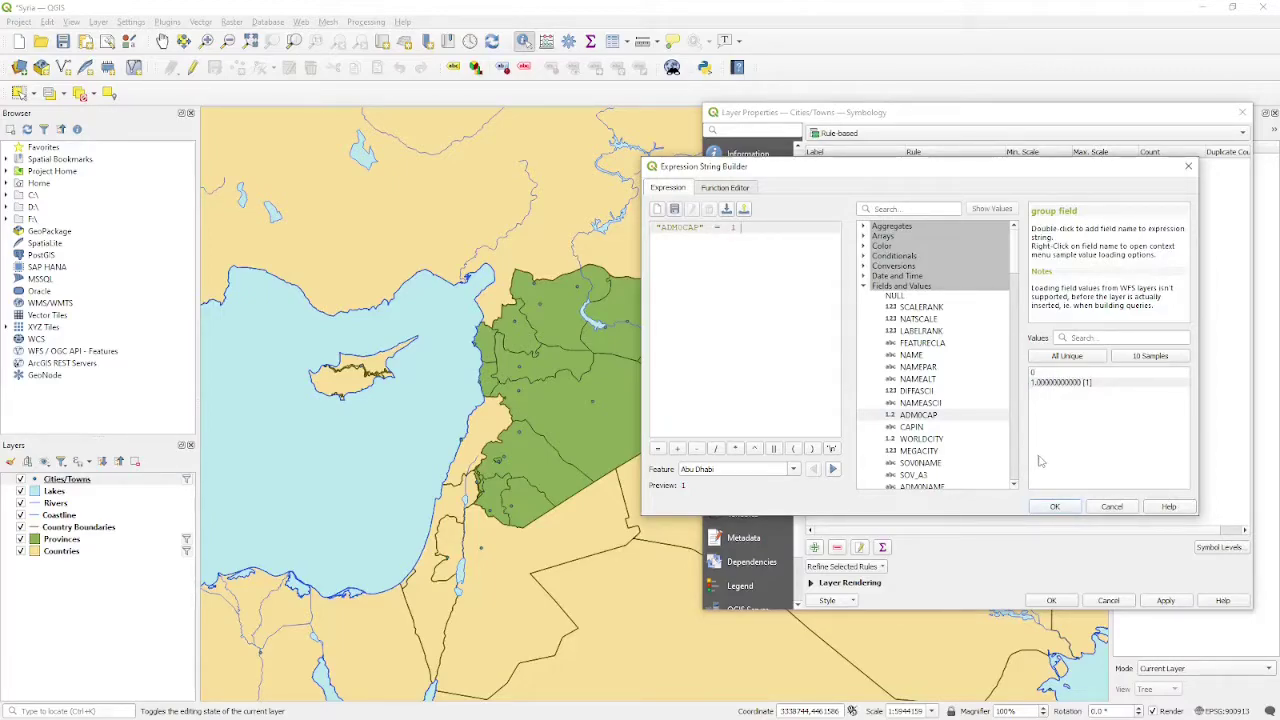
{"action": "left_click", "coordinate": [1054, 507]}
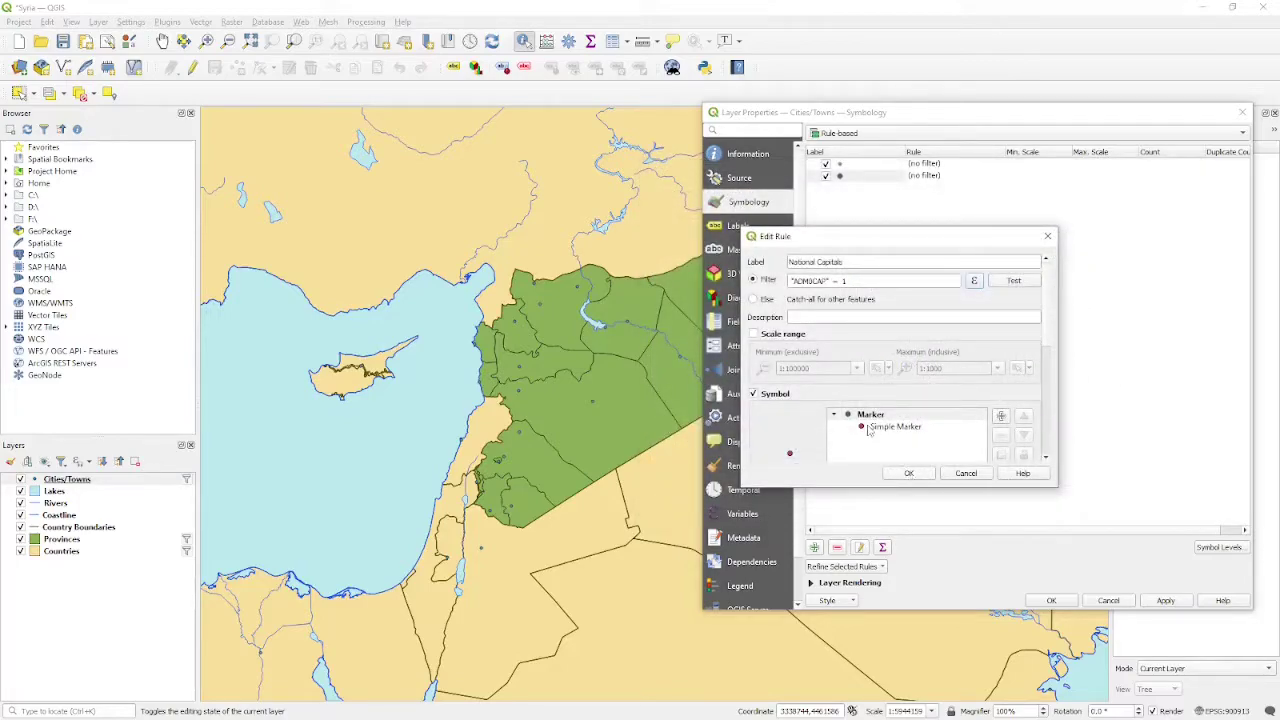
Change the National Capitals rule's simple marker to a star shape and set its size to 3 mm.
{"action": "scroll", "coordinate": [873, 432], "scroll_direction": "down", "scroll_amount": 5}
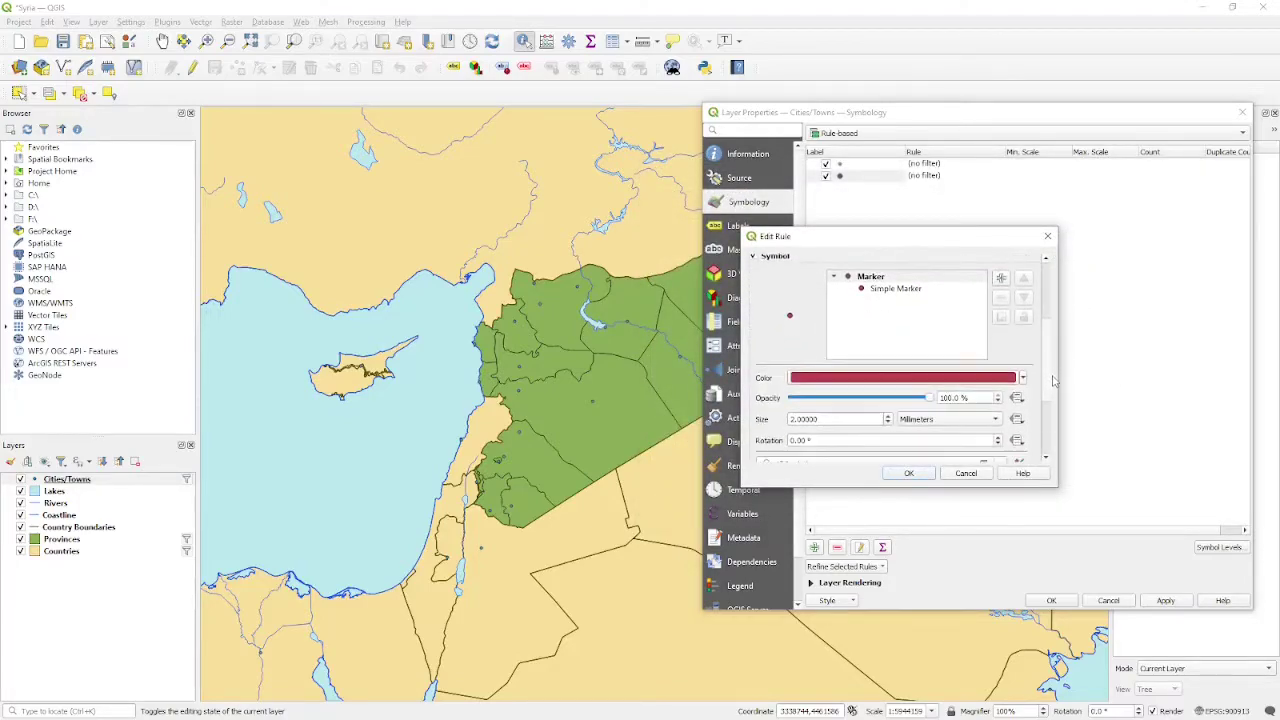
{"action": "left_click", "coordinate": [900, 292]}
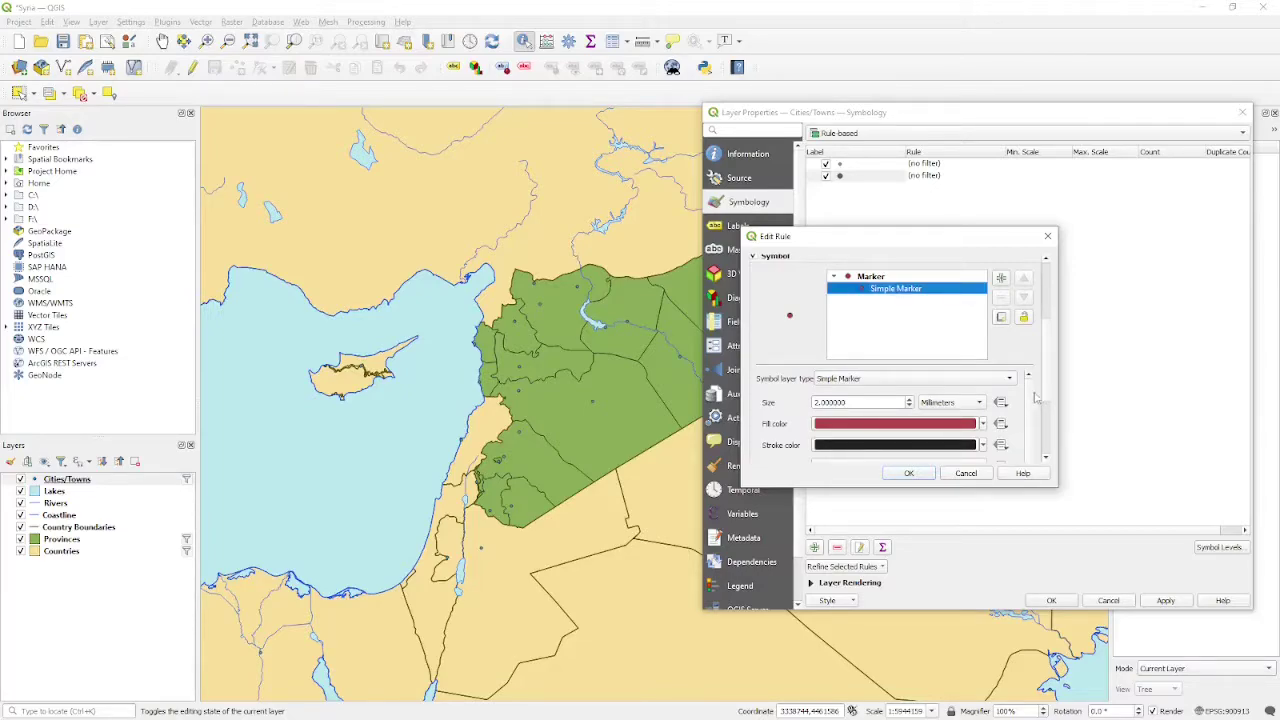
{"action": "scroll", "coordinate": [1050, 392], "scroll_direction": "down", "scroll_amount": 5}
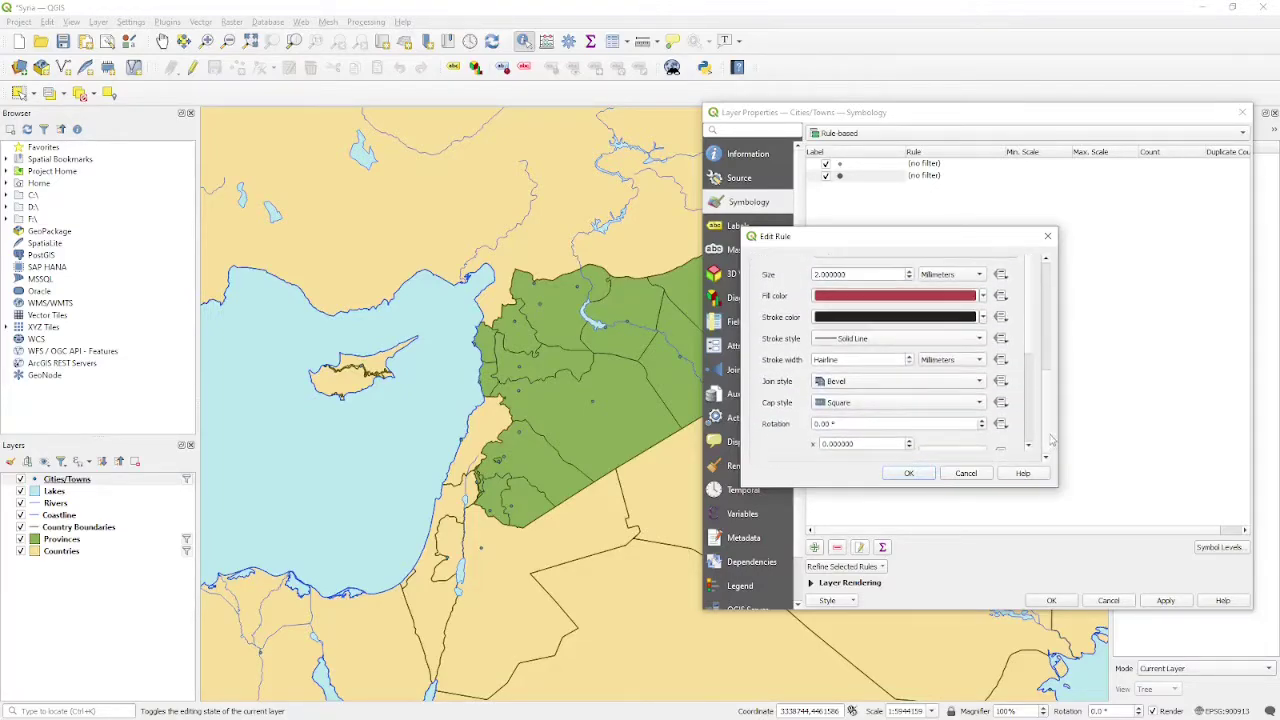
{"action": "left_click_drag", "start_coordinate": [1060, 493], "coordinate": [1119, 577]}
{"action": "scroll", "coordinate": [1092, 470], "scroll_direction": "down", "scroll_amount": 3}
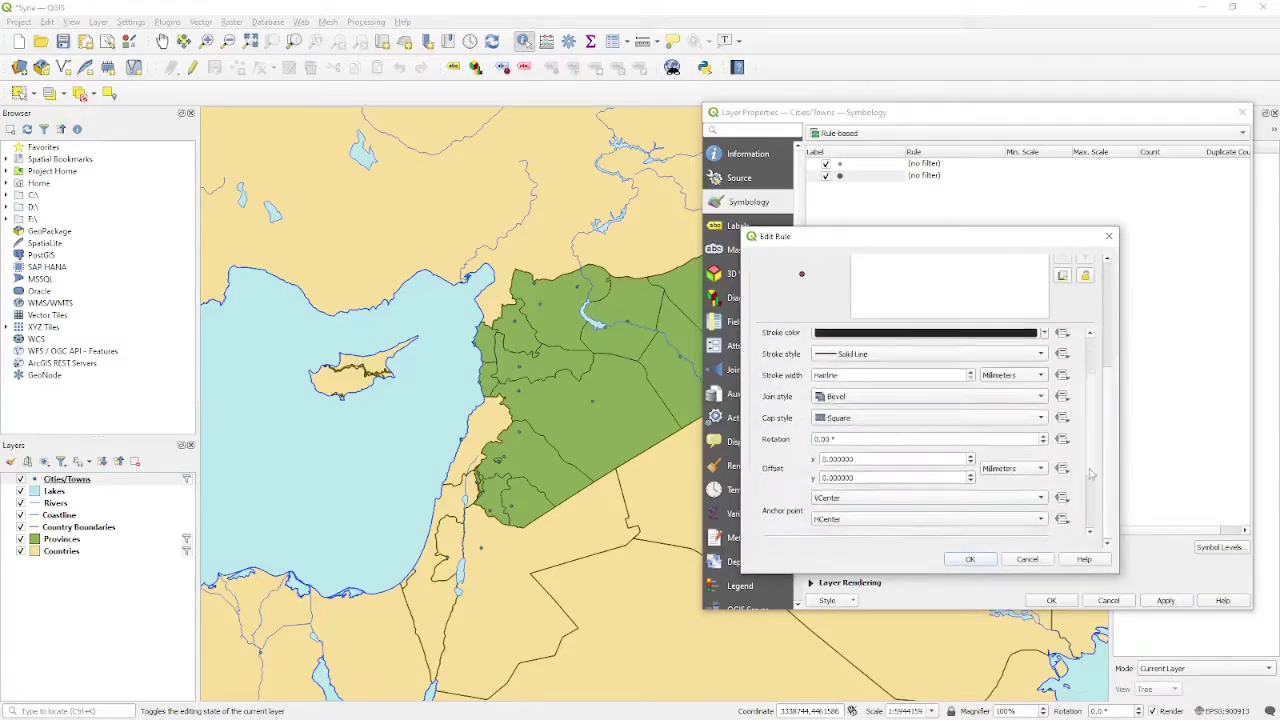
{"action": "scroll", "coordinate": [1092, 470], "scroll_direction": "down", "scroll_amount": 4}
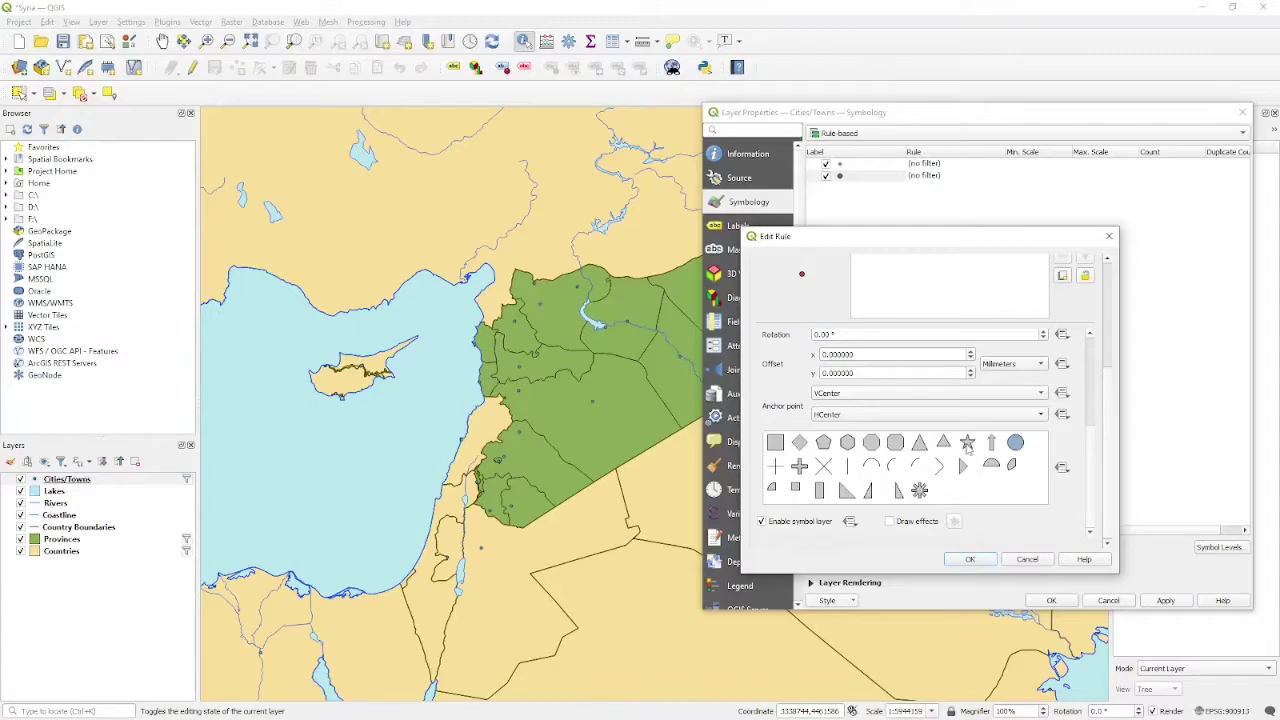
{"action": "left_click", "coordinate": [967, 443]}
{"action": "scroll", "coordinate": [1093, 455], "scroll_direction": "up", "scroll_amount": 1}
{"action": "scroll", "coordinate": [1093, 445], "scroll_direction": "up", "scroll_amount": 5}
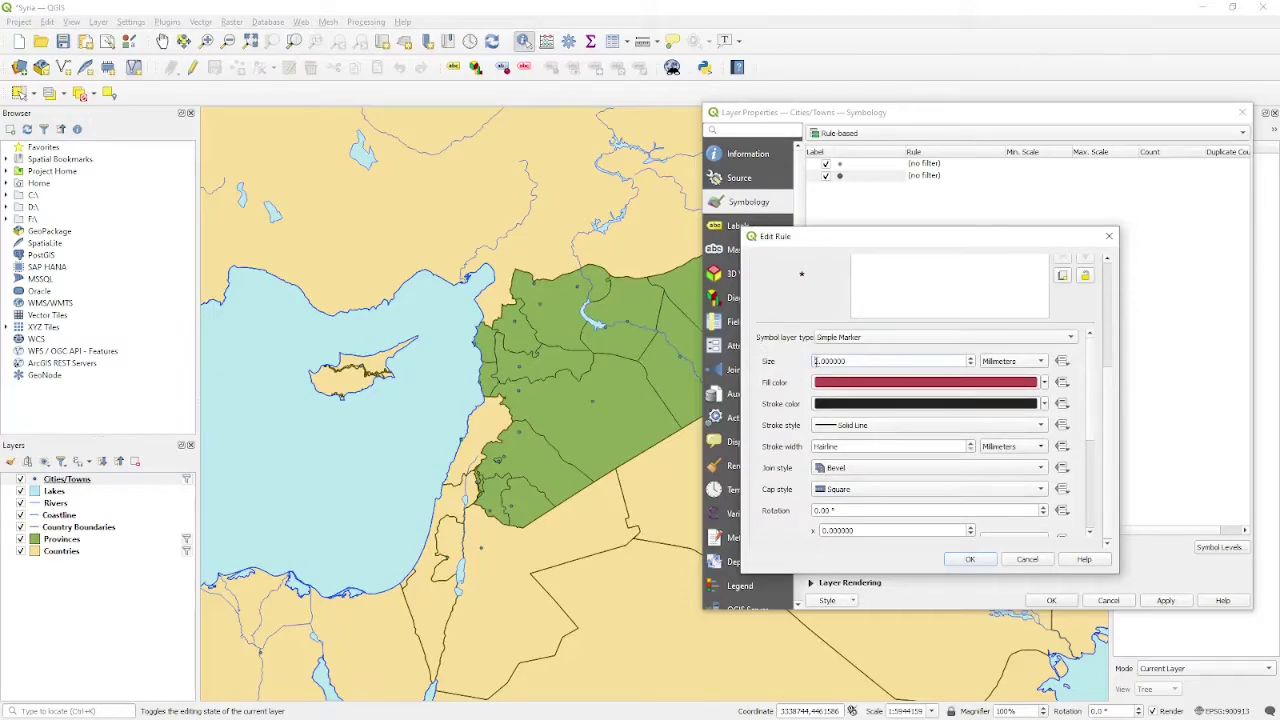
{"action": "type", "text": "3"}
Set the star's fill color to #ffff00, accept the National Capitals rule and apply the symbology.
{"action": "left_click", "coordinate": [842, 383]}
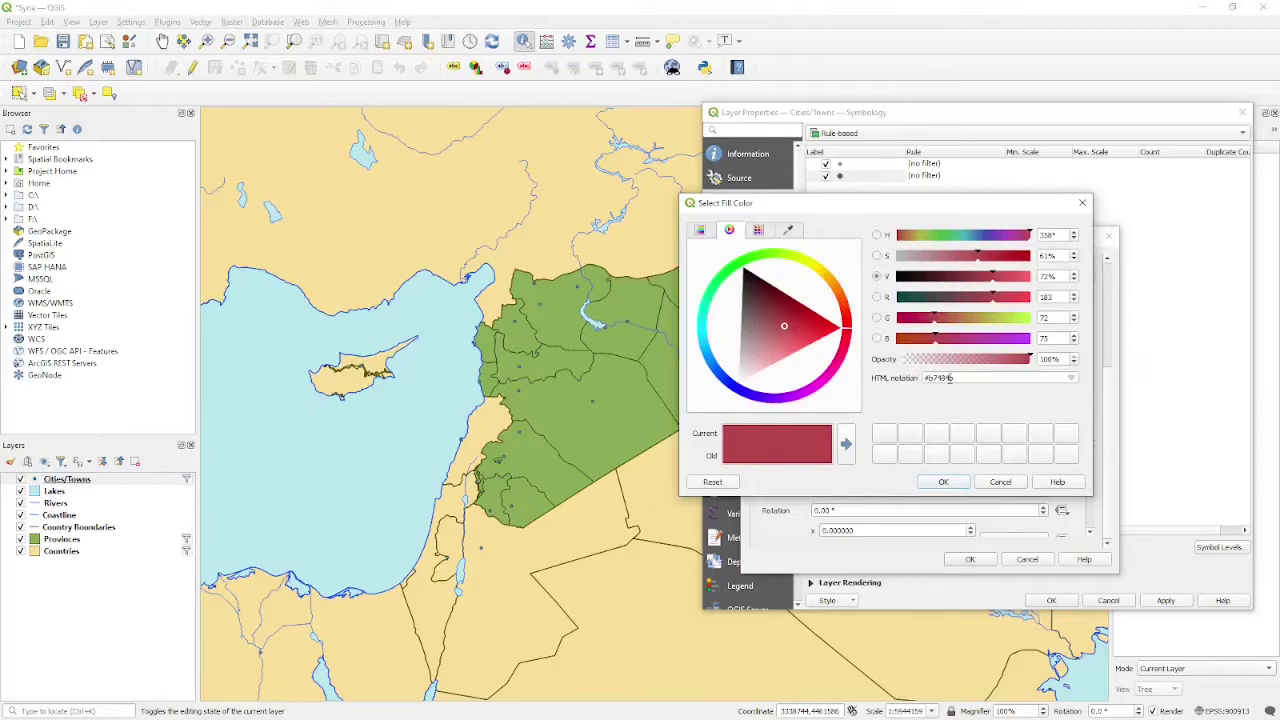
{"action": "left_click_drag", "start_coordinate": [931, 380], "coordinate": [963, 378]}
{"action": "type", "text": "#ffff00"}
{"action": "left_click", "coordinate": [1050, 360]}
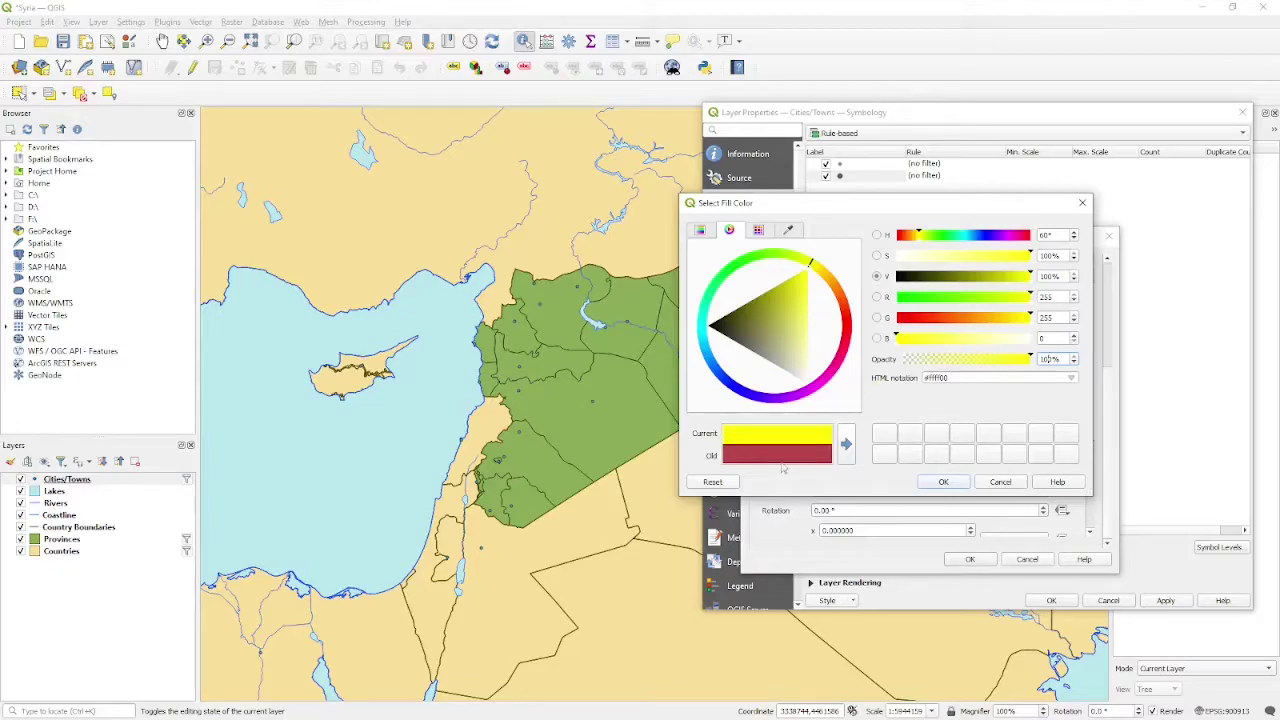
{"action": "left_click", "coordinate": [943, 482]}
{"action": "left_click", "coordinate": [970, 560]}
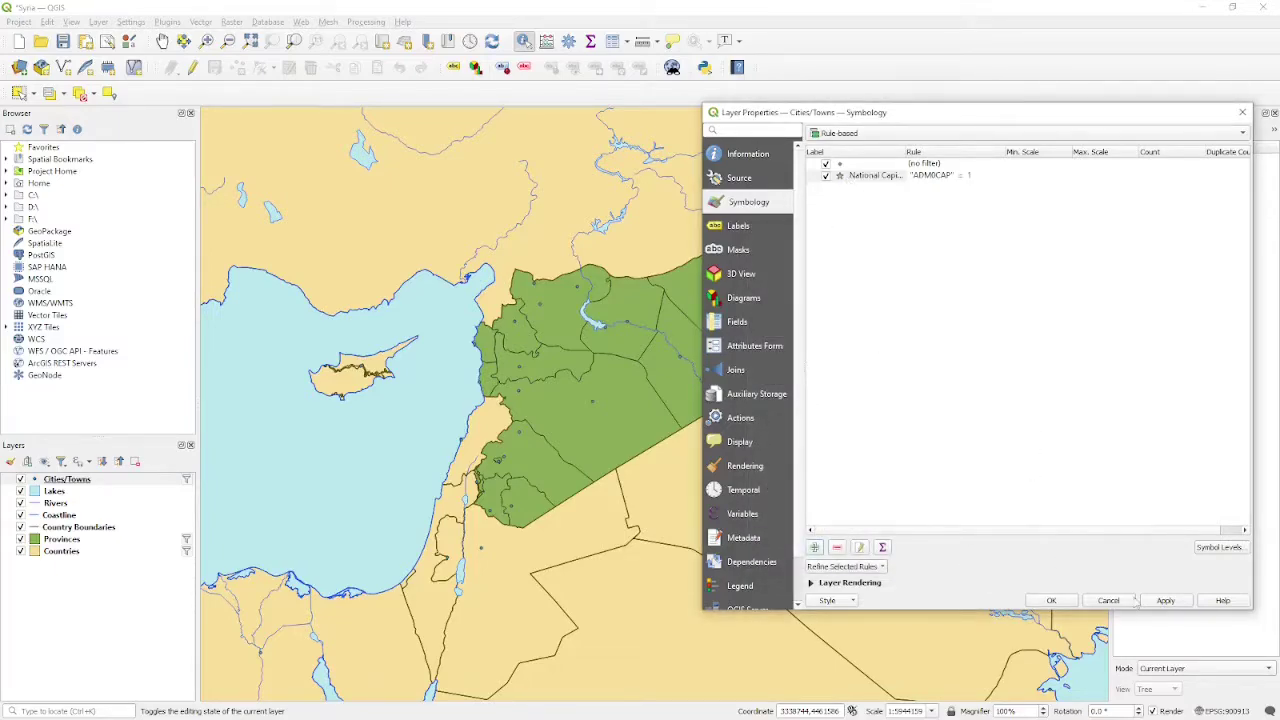
{"action": "left_click", "coordinate": [1166, 602]}
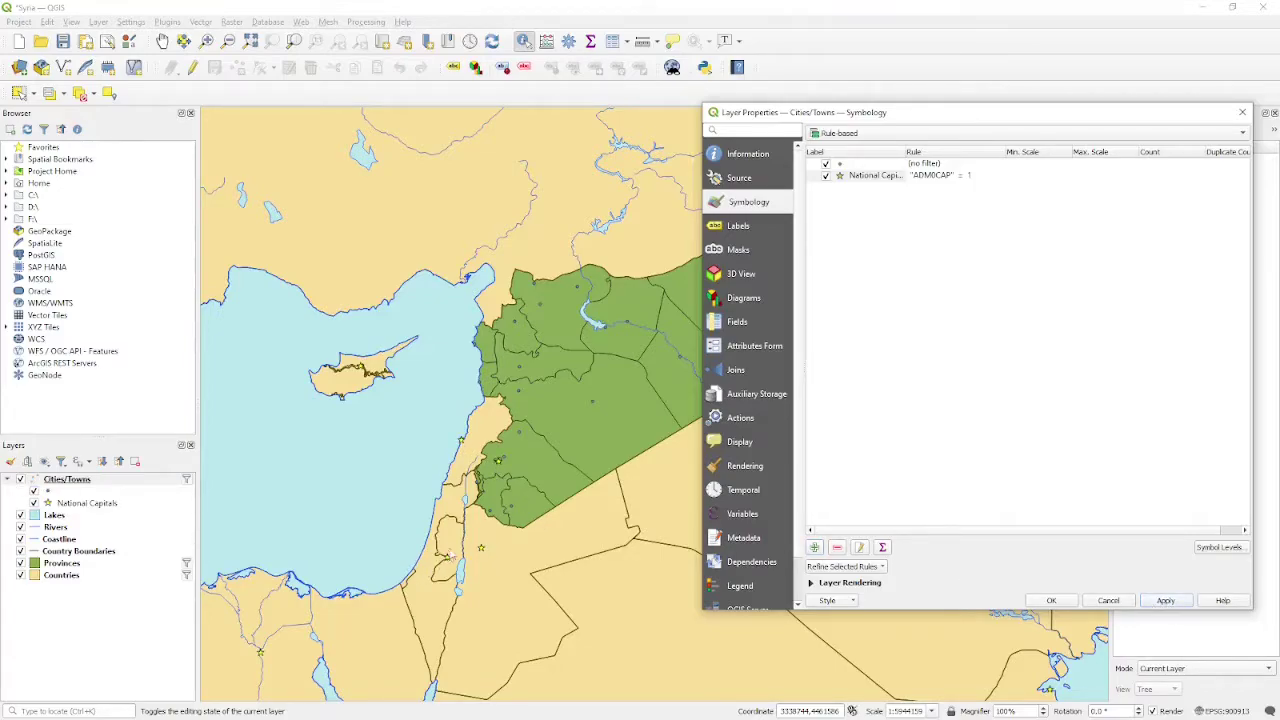
Add another symbology rule and start its filter expression with "NAME" = 'Al Hasakah'.
{"action": "left_click", "coordinate": [814, 548]}
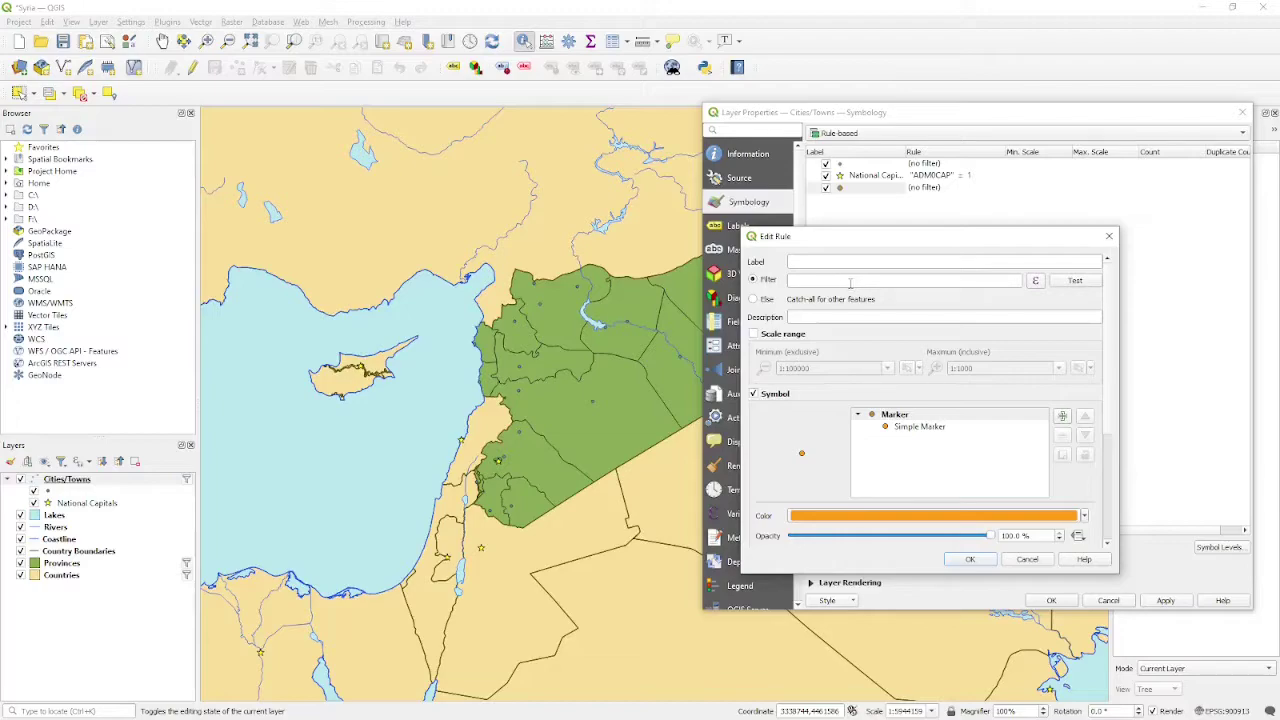
{"action": "left_click", "coordinate": [1005, 264]}
{"action": "left_click", "coordinate": [1036, 283]}
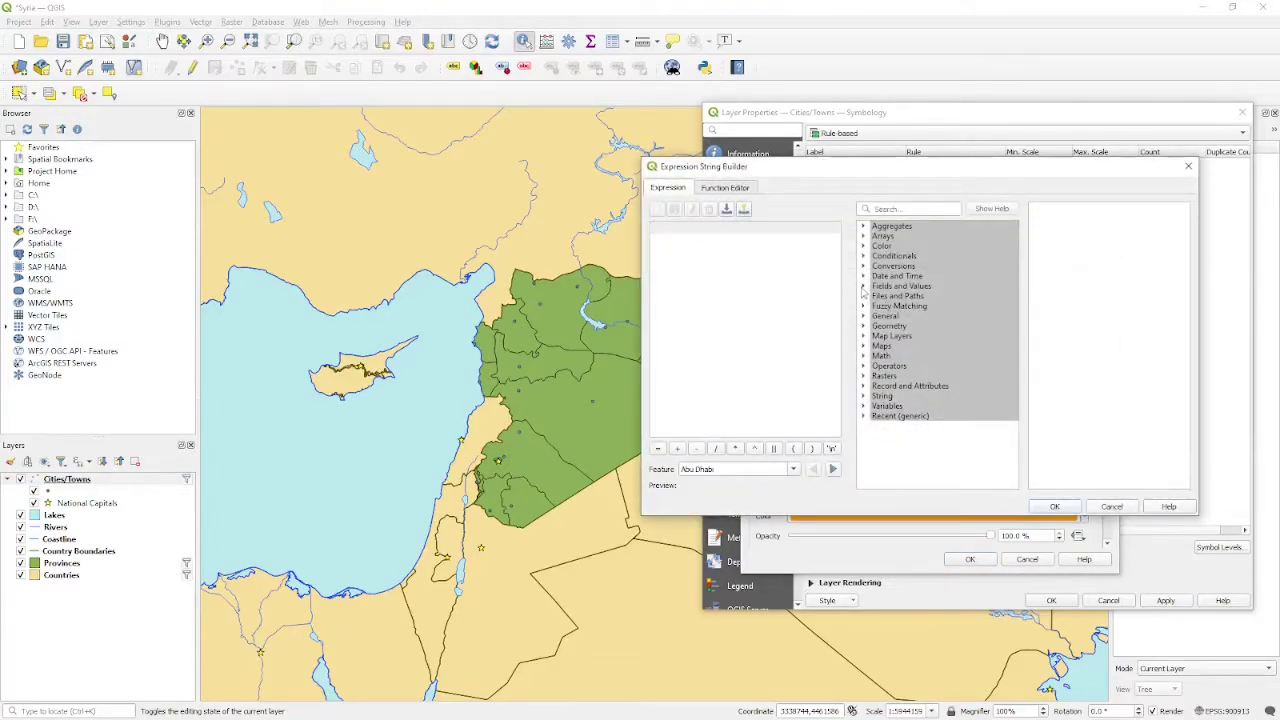
{"action": "left_click", "coordinate": [863, 286]}
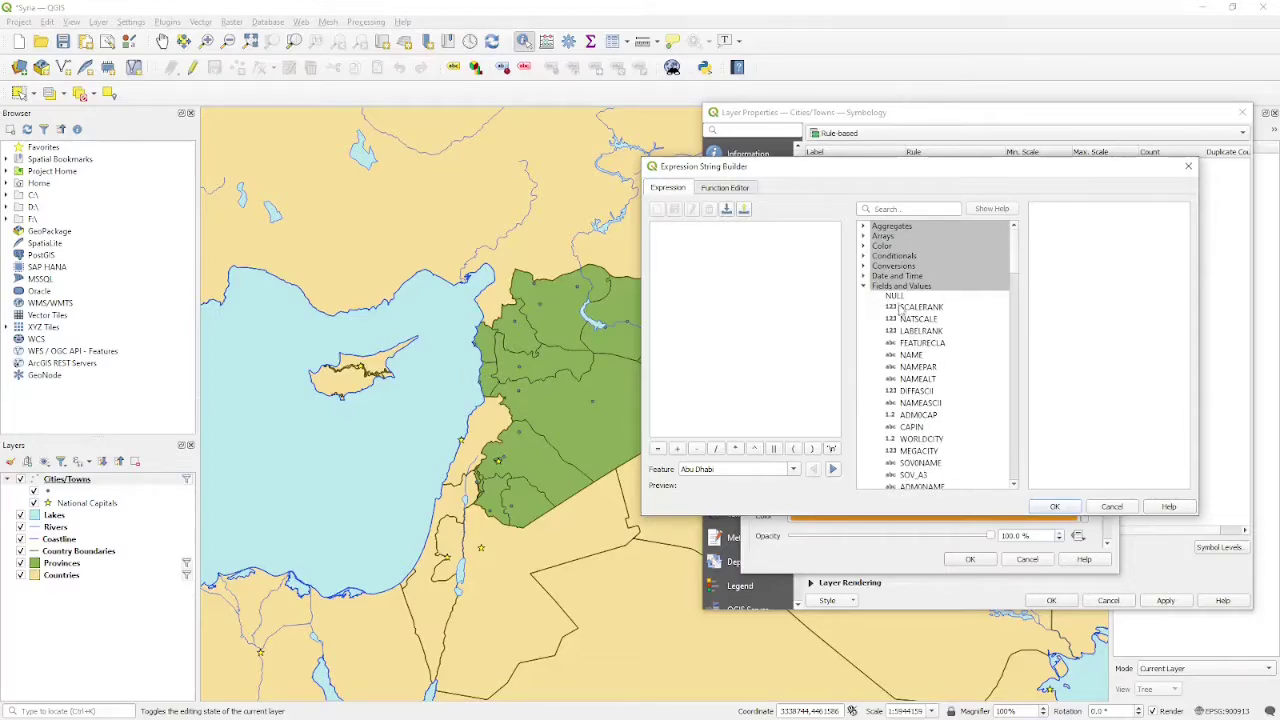
{"action": "left_click", "coordinate": [916, 356]}
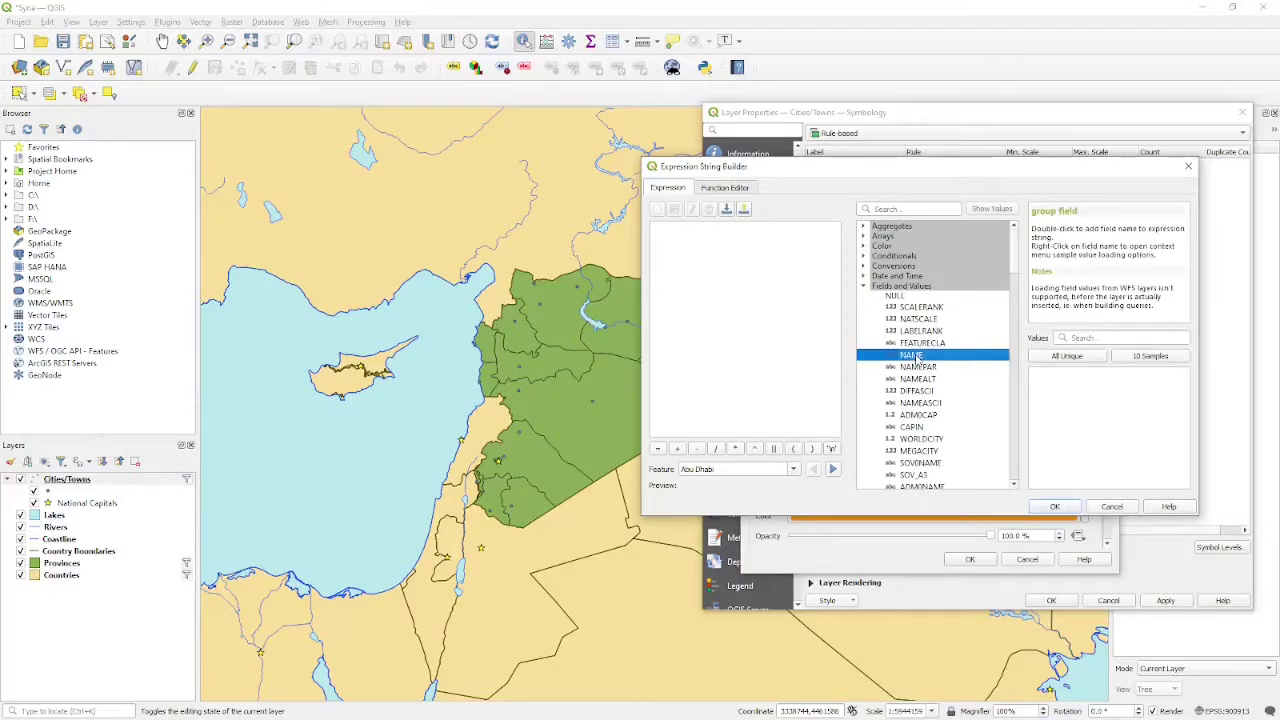
{"action": "left_click", "coordinate": [1065, 360]}
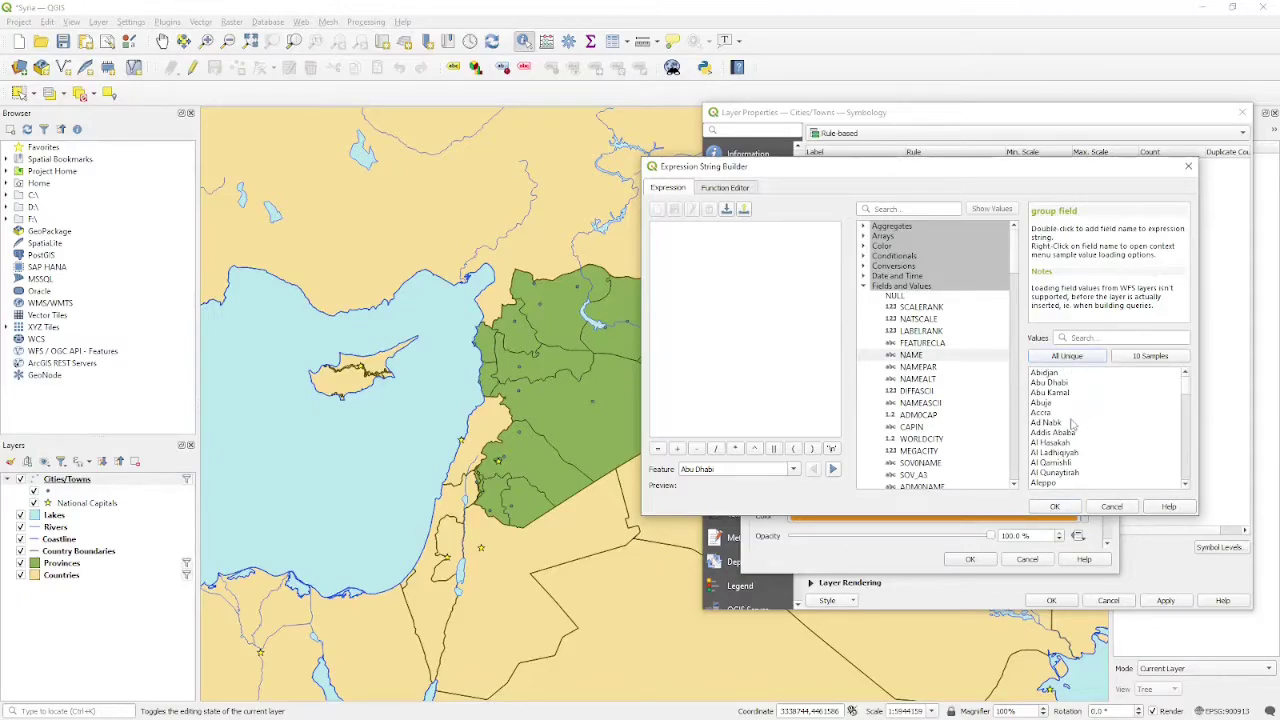
{"action": "double_click", "coordinate": [911, 355]}
{"action": "left_click", "coordinate": [656, 449]}
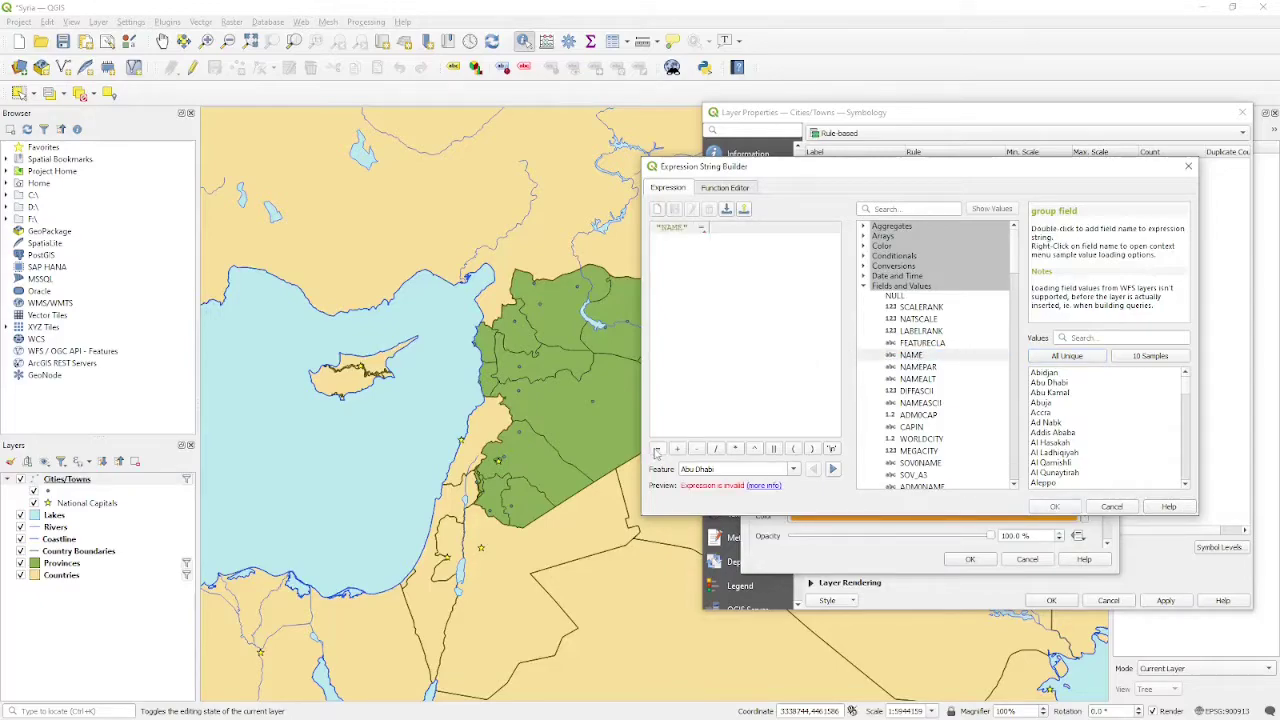
{"action": "double_click", "coordinate": [1054, 443]}
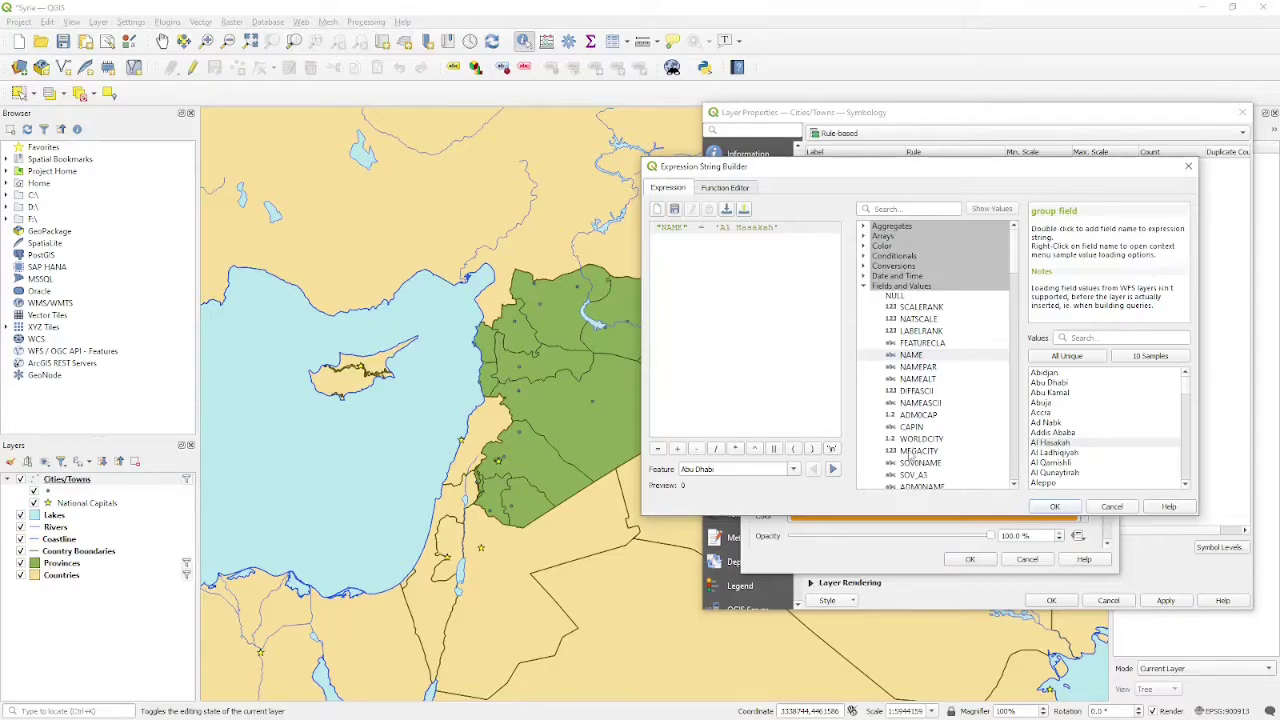
Extend the new rule's filter expression with OR "NAME" = 'Aleppo'.
{"action": "type", "text": "OR"}
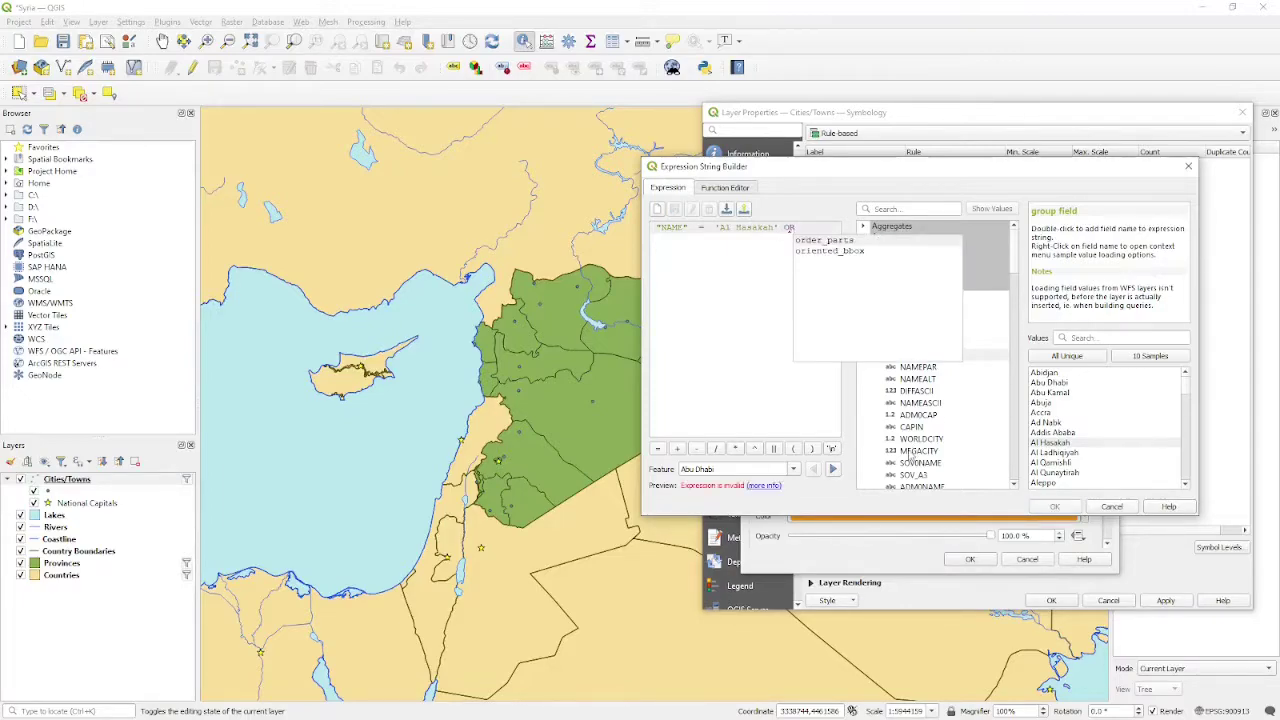
{"action": "left_click", "coordinate": [912, 355]}
{"action": "double_click", "coordinate": [925, 355]}
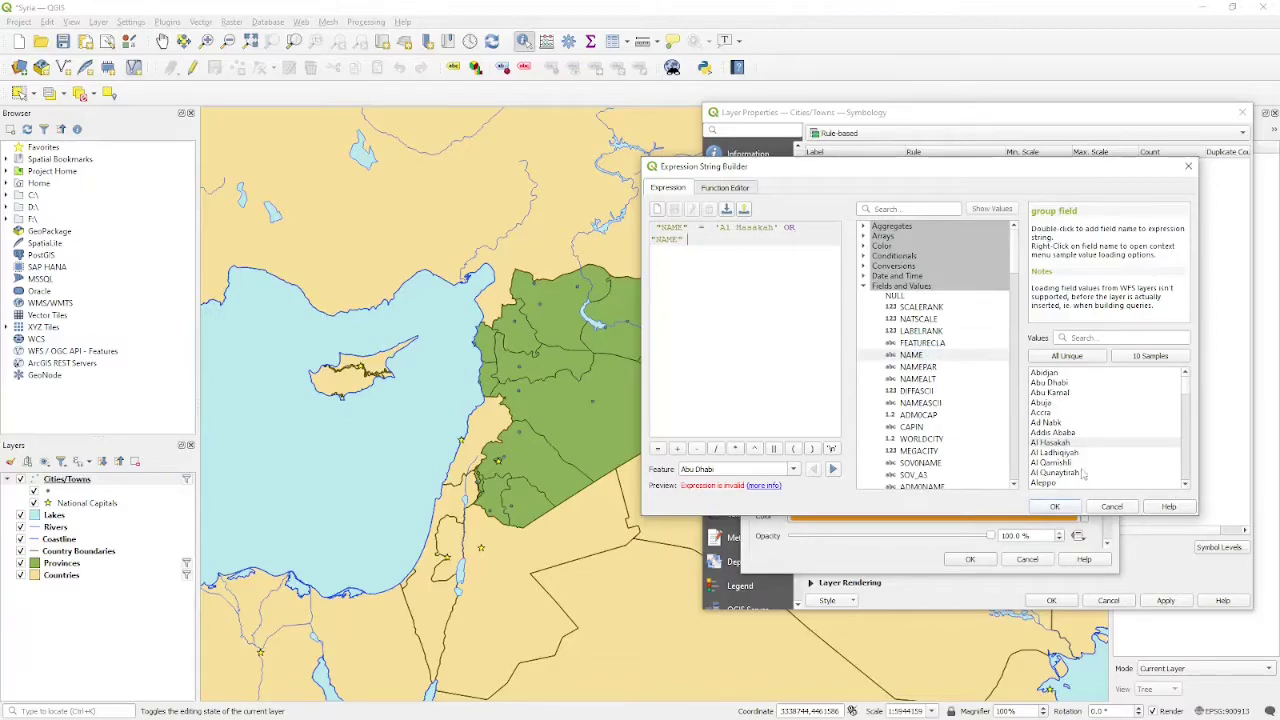
{"action": "type", "text": "="}
{"action": "scroll", "coordinate": [1070, 462], "scroll_direction": "down", "scroll_amount": 1}
{"action": "double_click", "coordinate": [1044, 453]}
Append OR "NAME" = to the filter expression and copy that fragment for reuse.
{"action": "type", "text": "OR"}
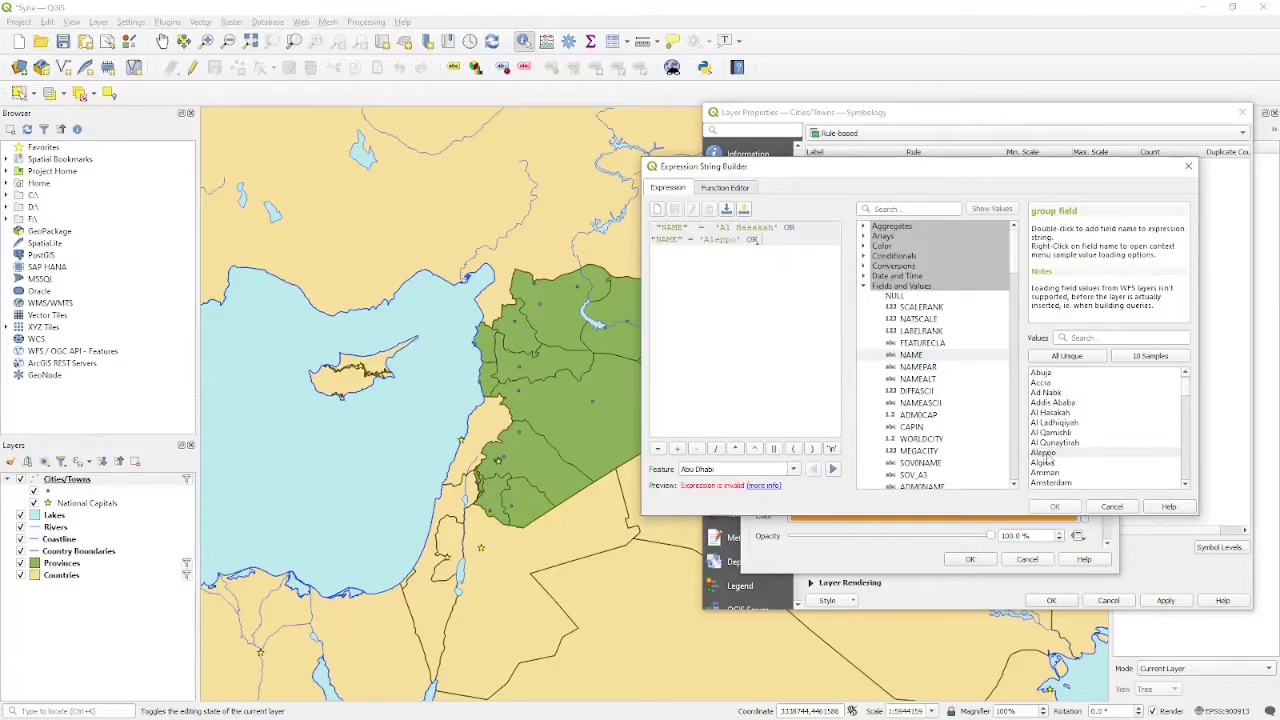
{"action": "double_click", "coordinate": [938, 362]}
{"action": "type", "text": "="}
{"action": "left_click_drag", "start_coordinate": [745, 240], "coordinate": [797, 246]}
{"action": "key", "text": "ctrl+c"}
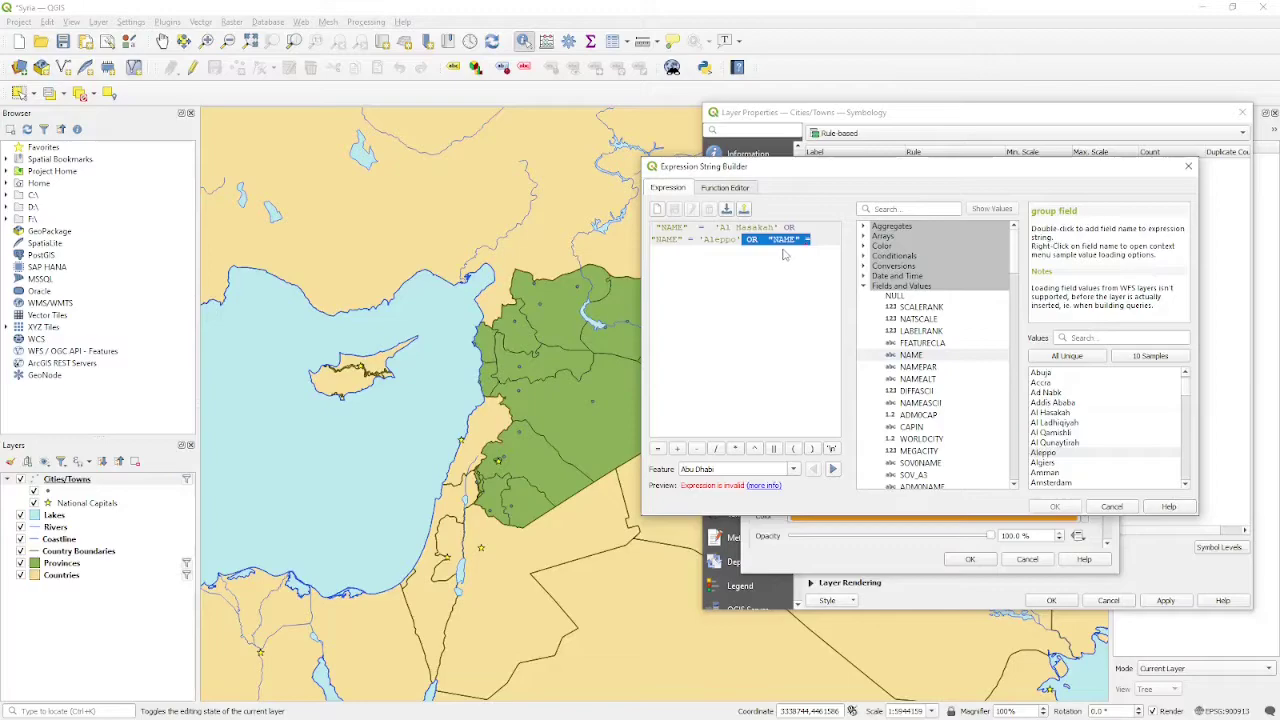
Complete the open condition with 'Ar Raqqah' and add OR "NAME" = 'As Suwayda' using the copied fragment.
{"action": "left_click", "coordinate": [785, 254]}
{"action": "scroll", "coordinate": [1148, 457], "scroll_direction": "down", "scroll_amount": 2}
{"action": "scroll", "coordinate": [1103, 448], "scroll_direction": "down", "scroll_amount": 1}
{"action": "double_click", "coordinate": [1048, 442]}
{"action": "key", "text": "ctrl+v"}
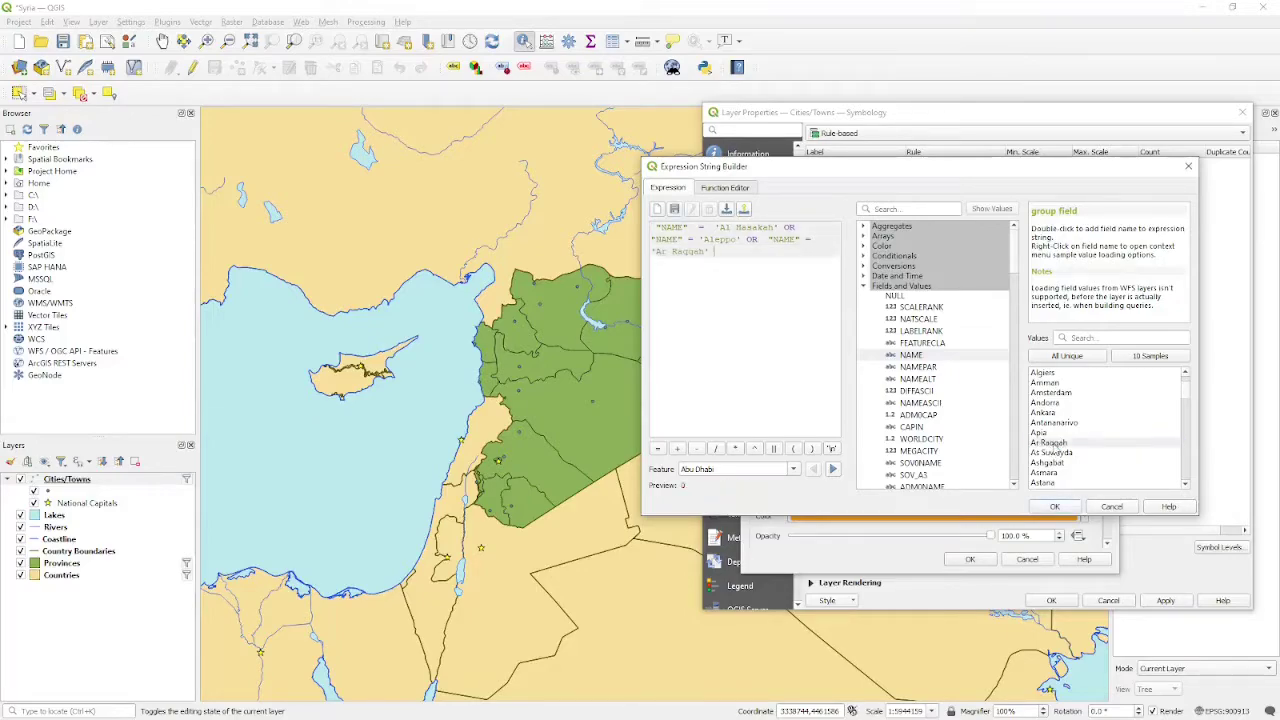
{"action": "double_click", "coordinate": [1050, 452]}
Extend the filter expression with OR "NAME" = 'Dar''a' and append another copied OR "NAME" = fragment.
{"action": "key", "text": "ctrl+v"}
{"action": "scroll", "coordinate": [1085, 465], "scroll_direction": "down", "scroll_amount": 6}
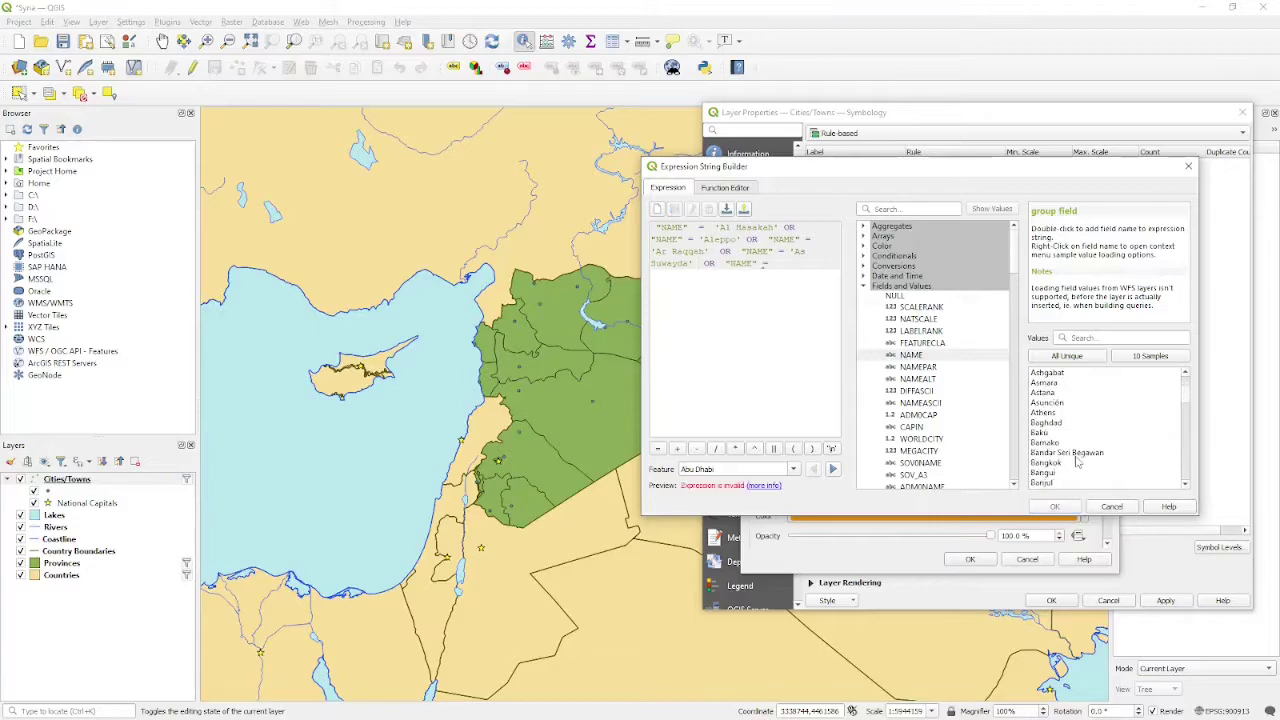
{"action": "scroll", "coordinate": [1070, 460], "scroll_direction": "down", "scroll_amount": 7}
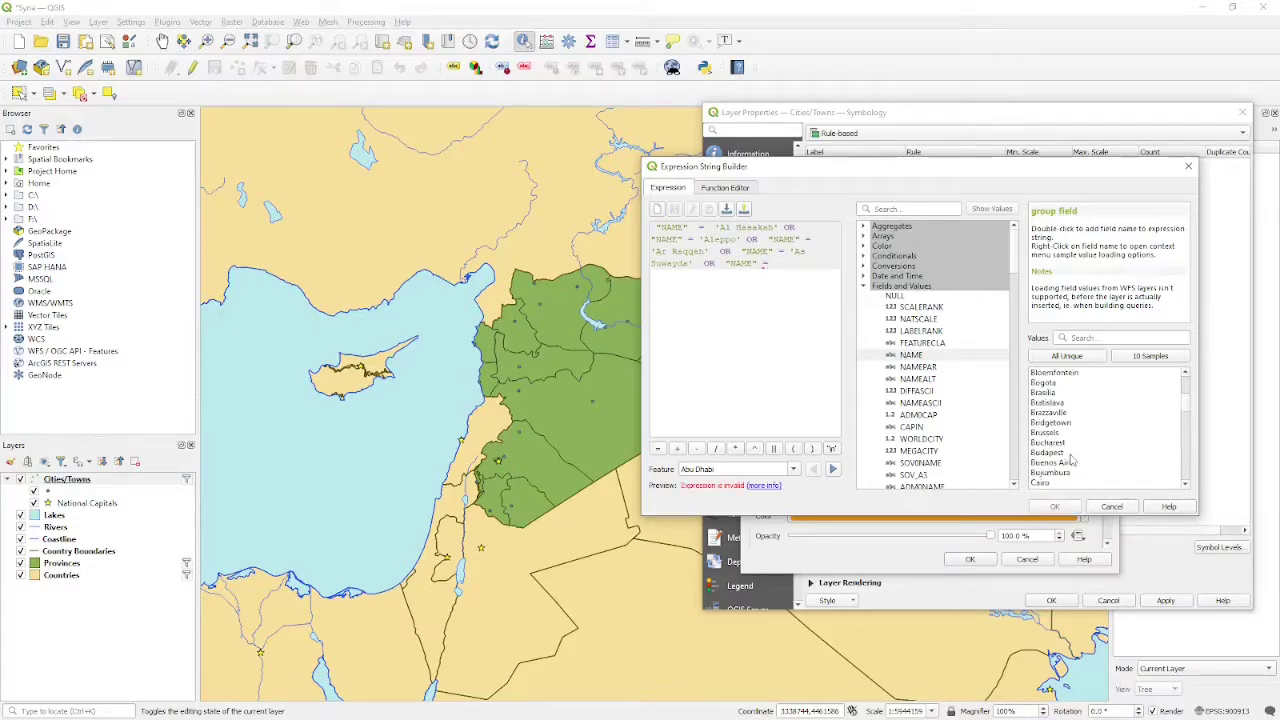
{"action": "scroll", "coordinate": [1070, 460], "scroll_direction": "down", "scroll_amount": 1}
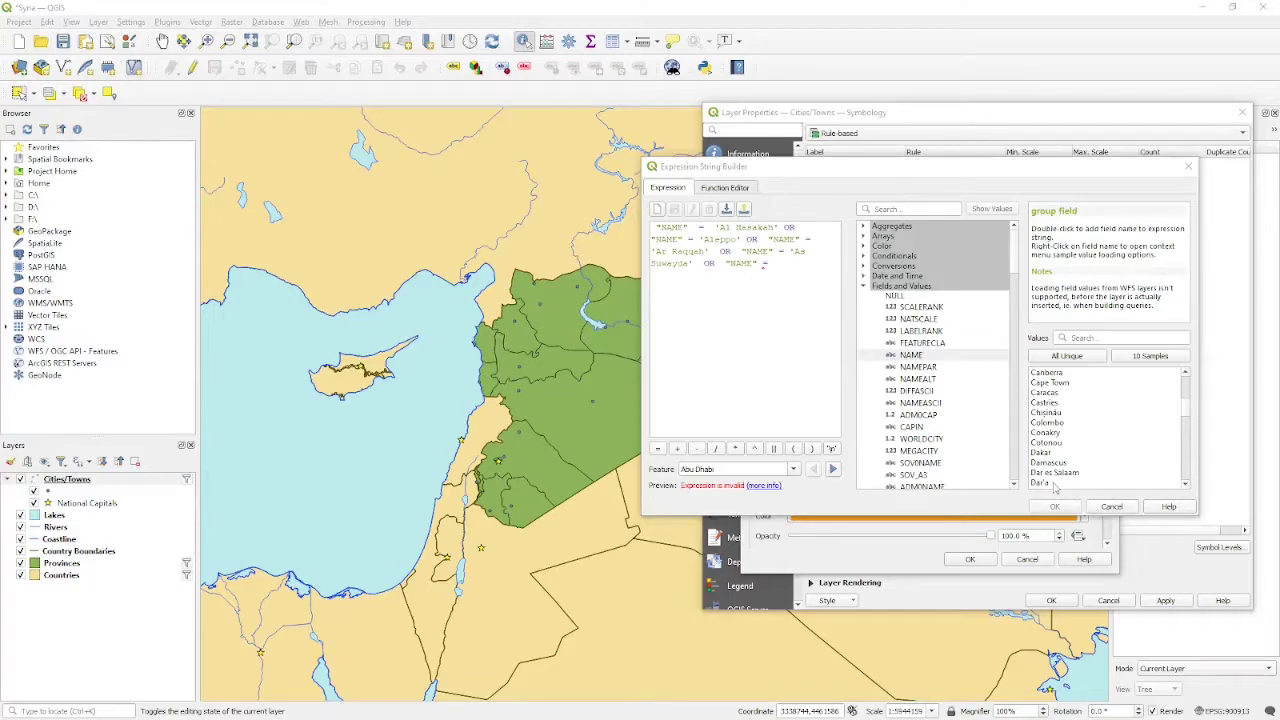
{"action": "double_click", "coordinate": [1042, 483]}
{"action": "key", "text": "ctrl+v"}
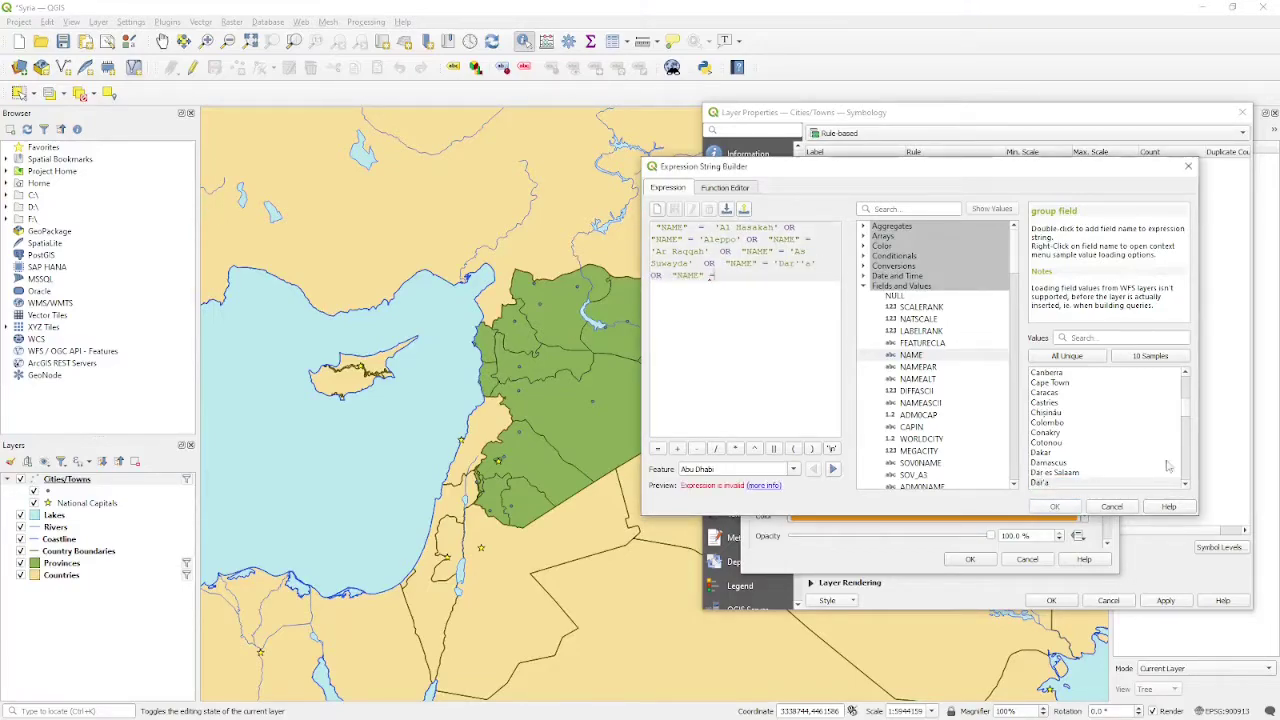
Complete the open condition with 'Dayr az Zawr', add OR "NAME" = 'Hamah', and append another OR "NAME" = fragment.
{"action": "scroll", "coordinate": [1100, 470], "scroll_direction": "down", "scroll_amount": 1}
{"action": "double_click", "coordinate": [1068, 464]}
{"action": "key", "text": "ctrl+v"}
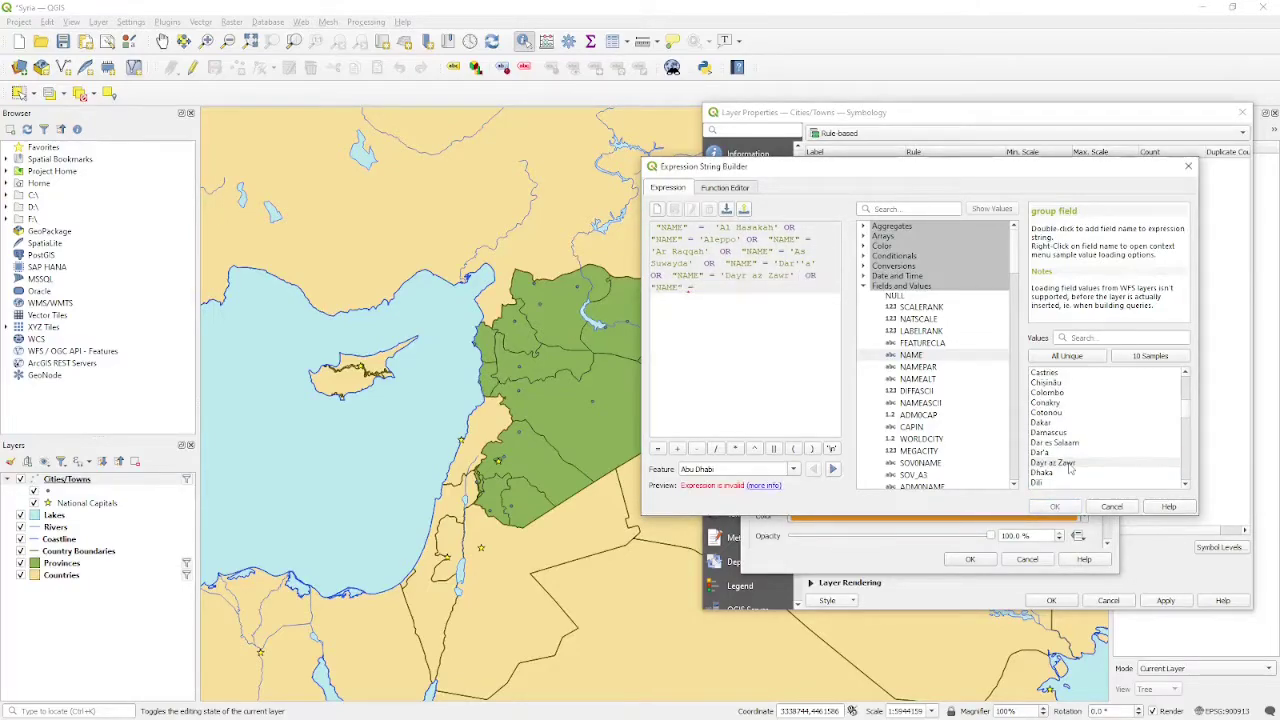
{"action": "scroll", "coordinate": [1068, 467], "scroll_direction": "down", "scroll_amount": 5}
{"action": "double_click", "coordinate": [1043, 442]}
{"action": "key", "text": "ctrl+v"}
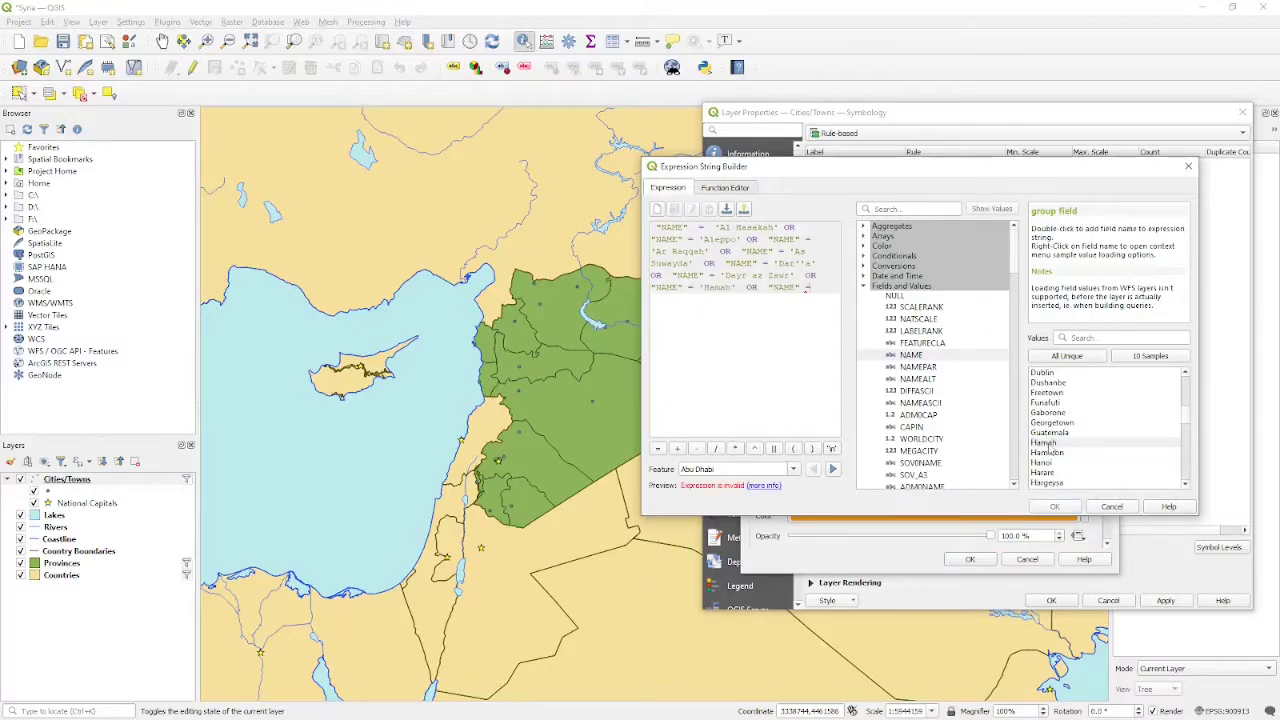
Complete the open condition with 'Hims' and add OR "NAME" = 'Idlib'.
{"action": "scroll", "coordinate": [1050, 450], "scroll_direction": "down", "scroll_amount": 1}
{"action": "double_click", "coordinate": [1041, 483]}
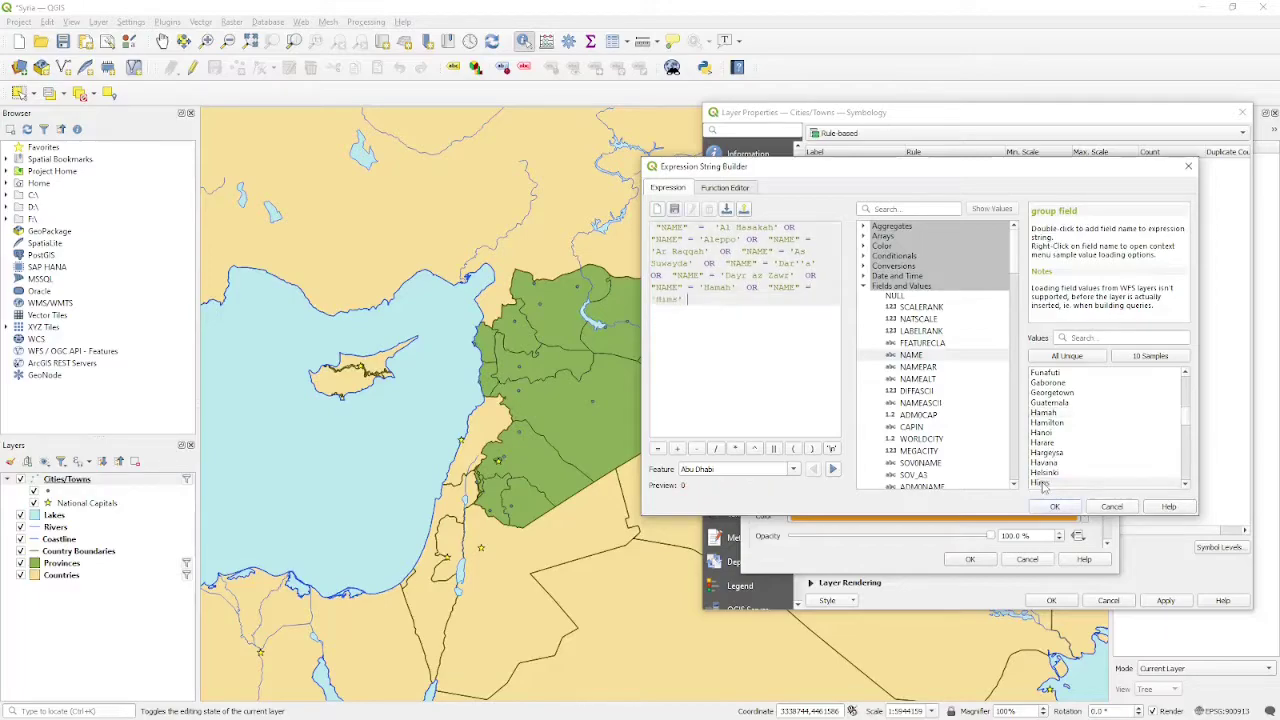
{"action": "scroll", "coordinate": [1073, 462], "scroll_direction": "down", "scroll_amount": 1}
{"action": "key", "text": "ctrl+v"}
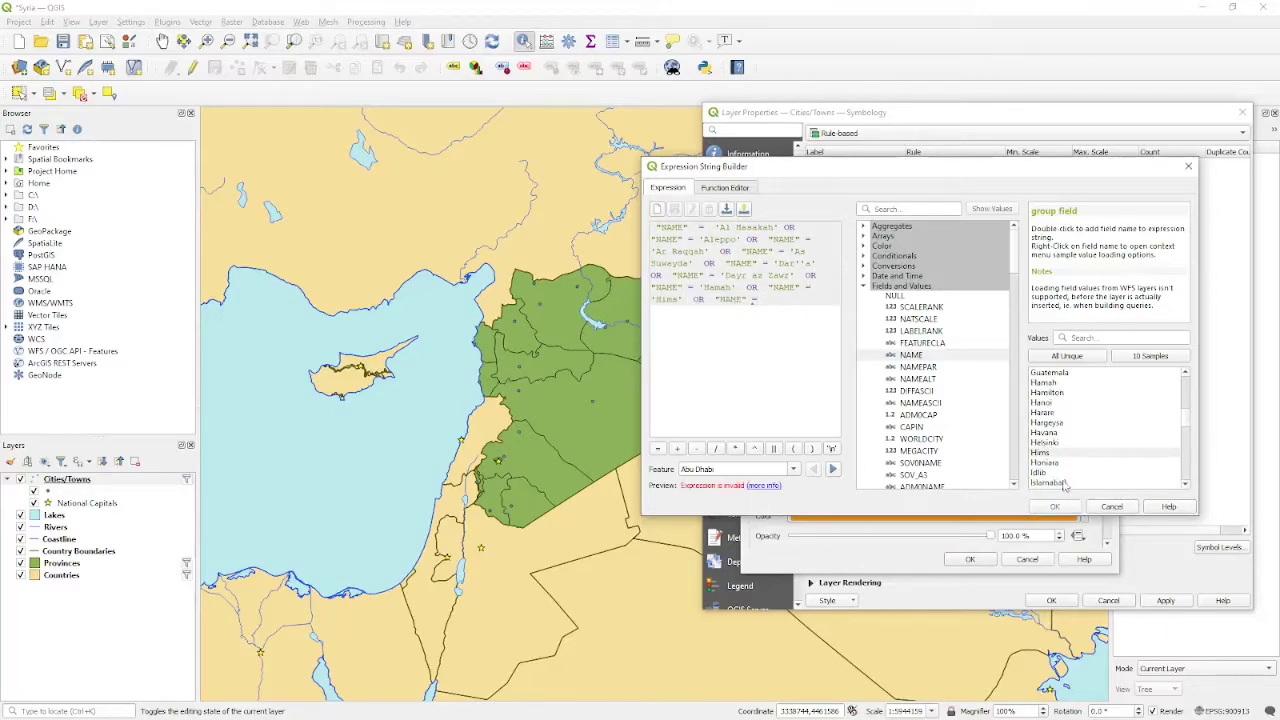
{"action": "double_click", "coordinate": [1040, 472]}
Append the value 'Al Ladhiqiyah' to the filter expression, followed by OR "NAME" = 'Tartus'.
{"action": "scroll", "coordinate": [1123, 443], "scroll_direction": "down", "scroll_amount": 5}
{"action": "scroll", "coordinate": [1050, 480], "scroll_direction": "down", "scroll_amount": 2}
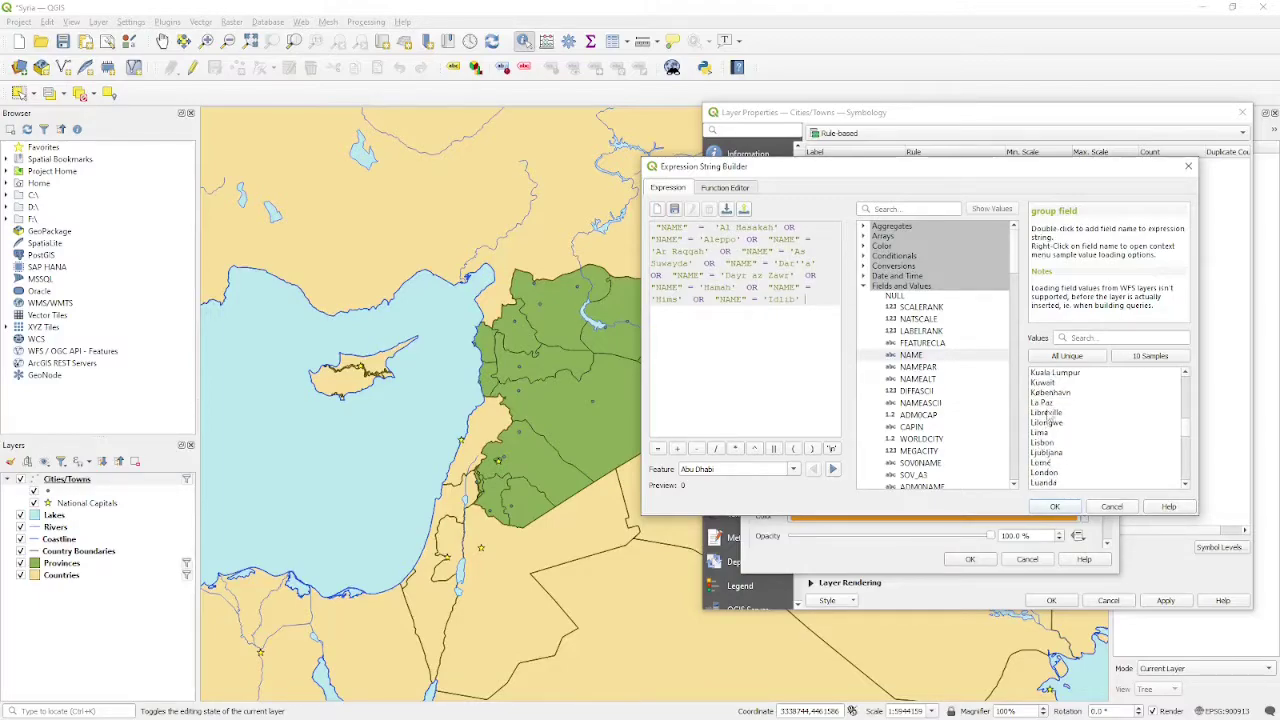
{"action": "scroll", "coordinate": [1055, 420], "scroll_direction": "up", "scroll_amount": 15}
{"action": "scroll", "coordinate": [1064, 445], "scroll_direction": "up", "scroll_amount": 10}
{"action": "double_click", "coordinate": [1066, 452]}
{"action": "scroll", "coordinate": [1068, 455], "scroll_direction": "down", "scroll_amount": 3}
{"action": "type", "text": "OR \"NAME\" = '"}
{"action": "scroll", "coordinate": [1068, 455], "scroll_direction": "down", "scroll_amount": 20}
{"action": "scroll", "coordinate": [1068, 455], "scroll_direction": "down", "scroll_amount": 2}
{"action": "scroll", "coordinate": [1066, 455], "scroll_direction": "down", "scroll_amount": 2}
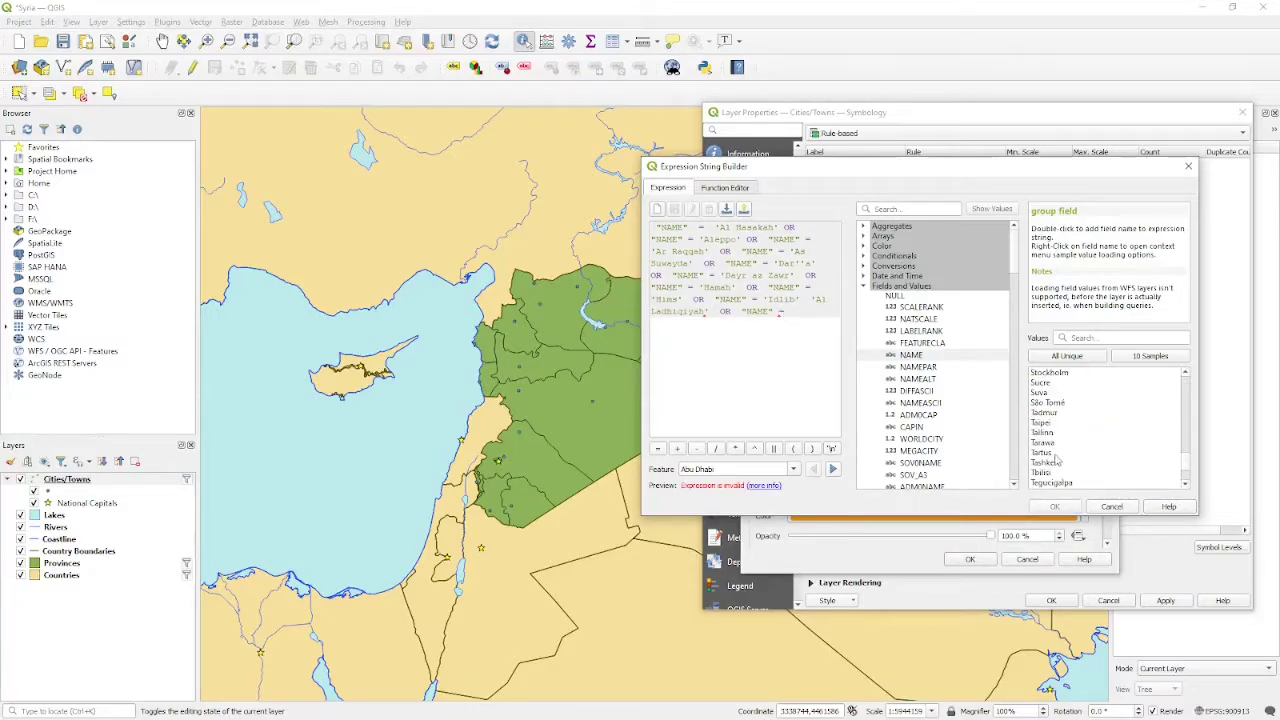
{"action": "double_click", "coordinate": [1048, 453]}
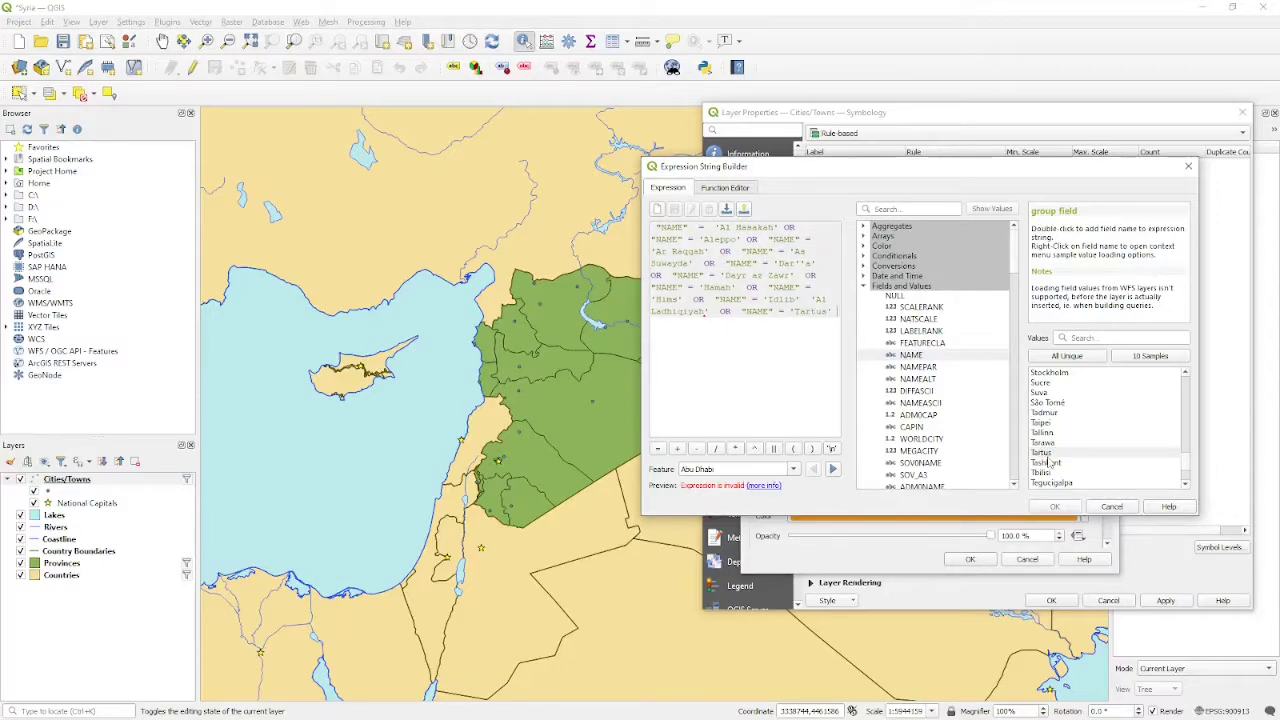
Add the value 'Douma' at the end of the filter expression and put OR "NAME" = in front of it.
{"action": "scroll", "coordinate": [1062, 425], "scroll_direction": "up", "scroll_amount": 8}
{"action": "scroll", "coordinate": [1066, 411], "scroll_direction": "up", "scroll_amount": 12}
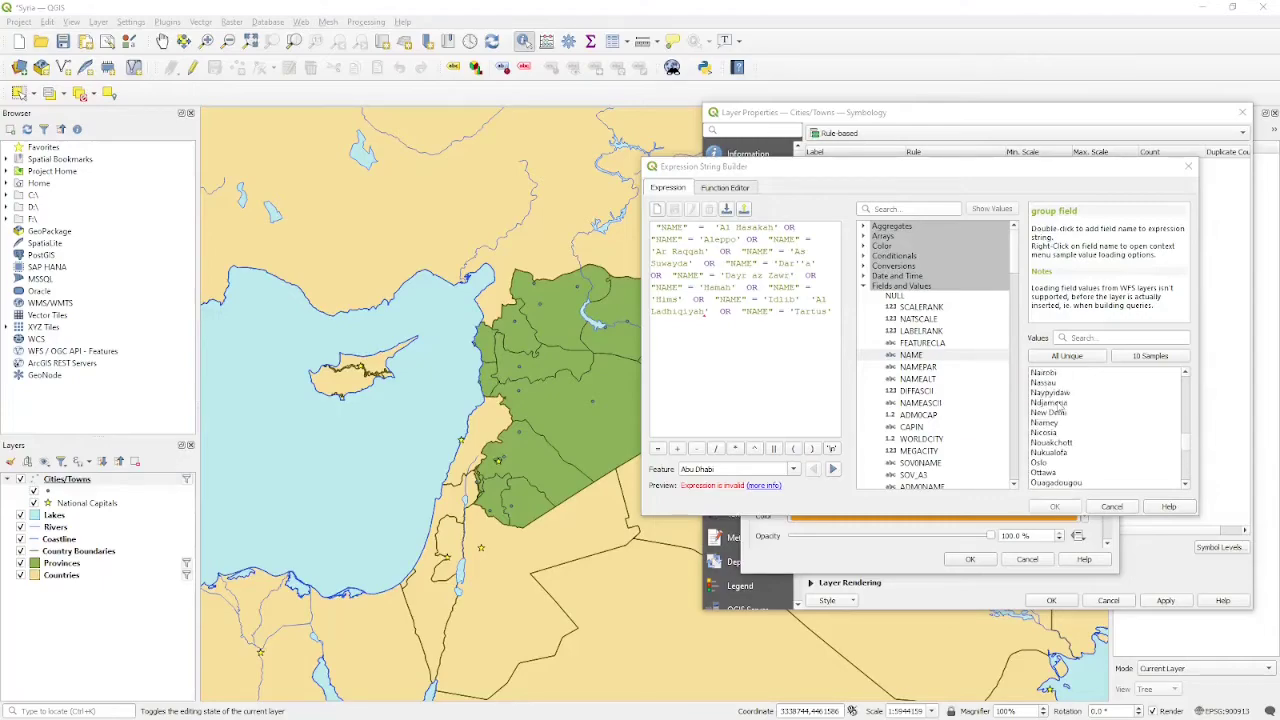
{"action": "scroll", "coordinate": [1058, 404], "scroll_direction": "up", "scroll_amount": 15}
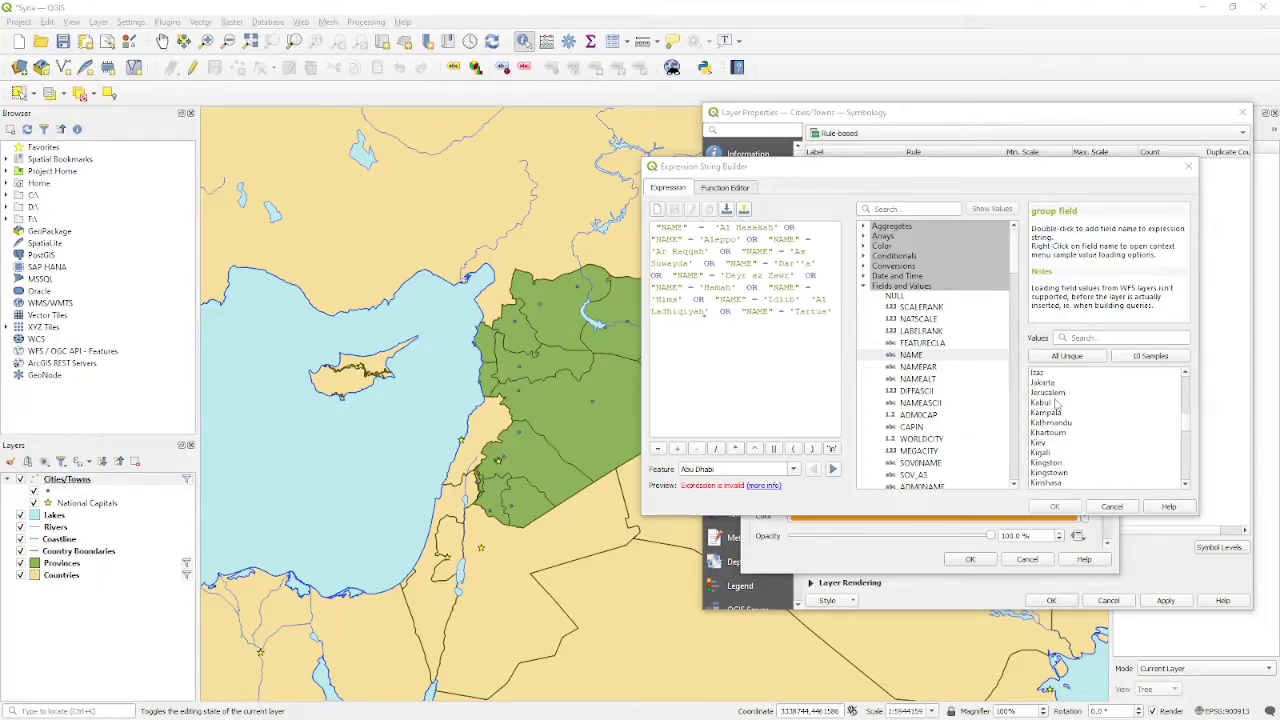
{"action": "scroll", "coordinate": [1058, 404], "scroll_direction": "up", "scroll_amount": 1}
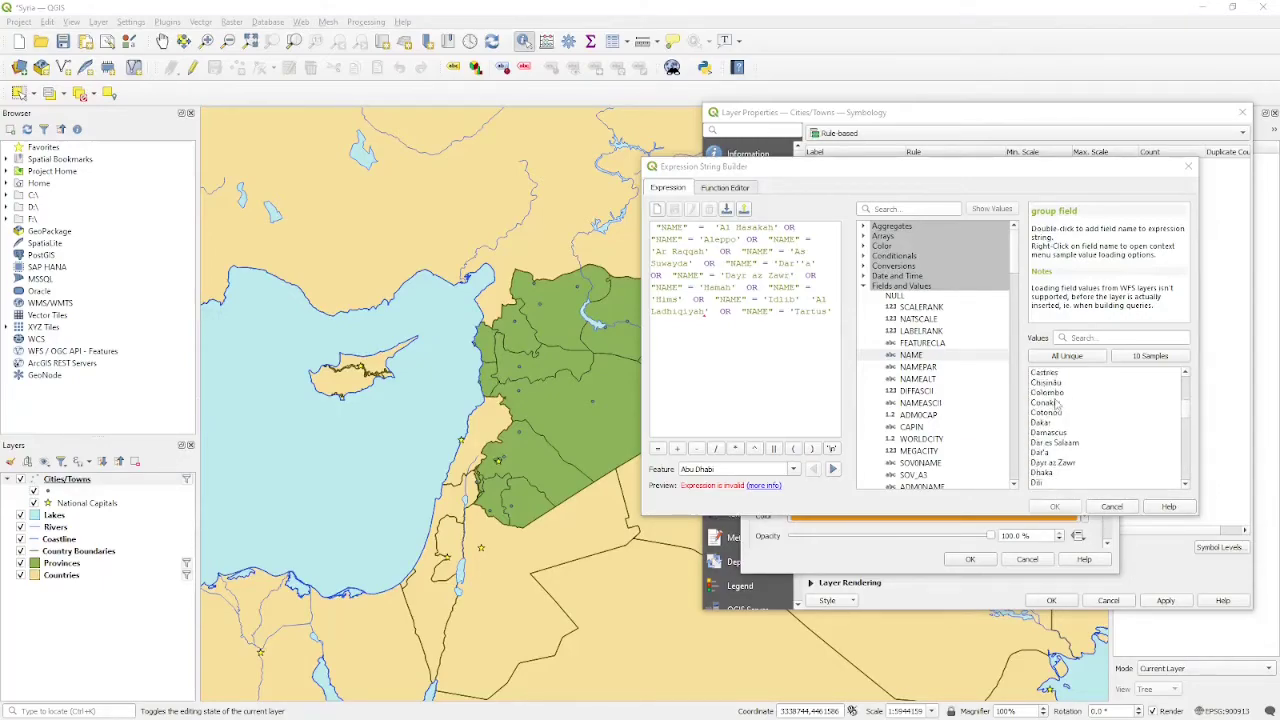
{"action": "double_click", "coordinate": [1046, 483]}
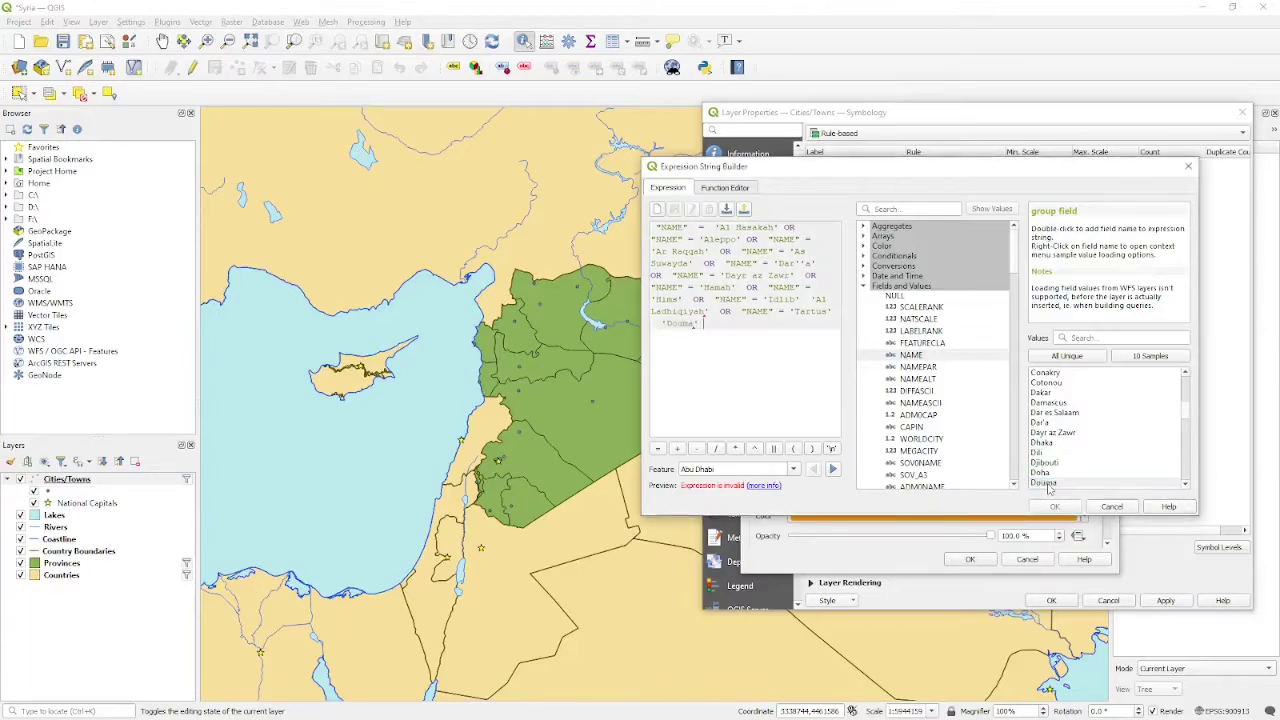
{"action": "left_click", "coordinate": [655, 323]}
{"action": "key", "text": "ctrl+v"}
Insert the missing OR "NAME" = before 'Al Ladhiqiyah' and accept the filter expression.
{"action": "left_click_drag", "start_coordinate": [769, 324], "coordinate": [716, 310]}
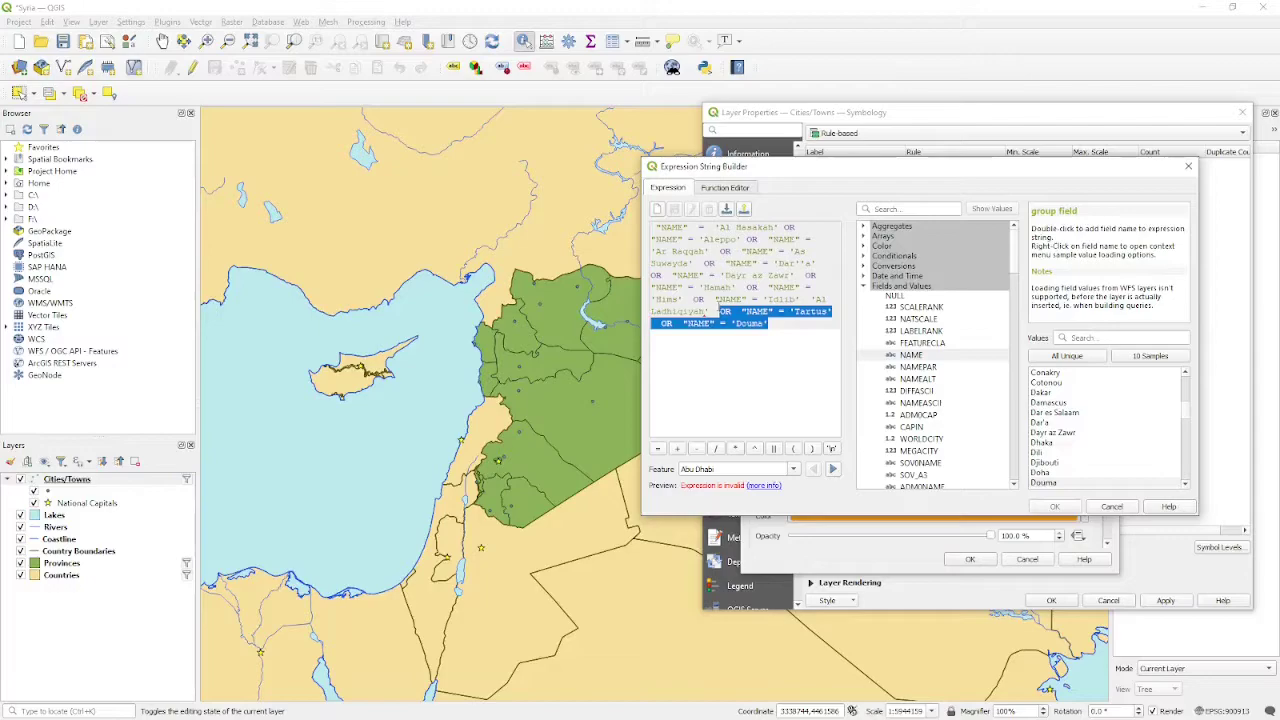
{"action": "left_click", "coordinate": [801, 311]}
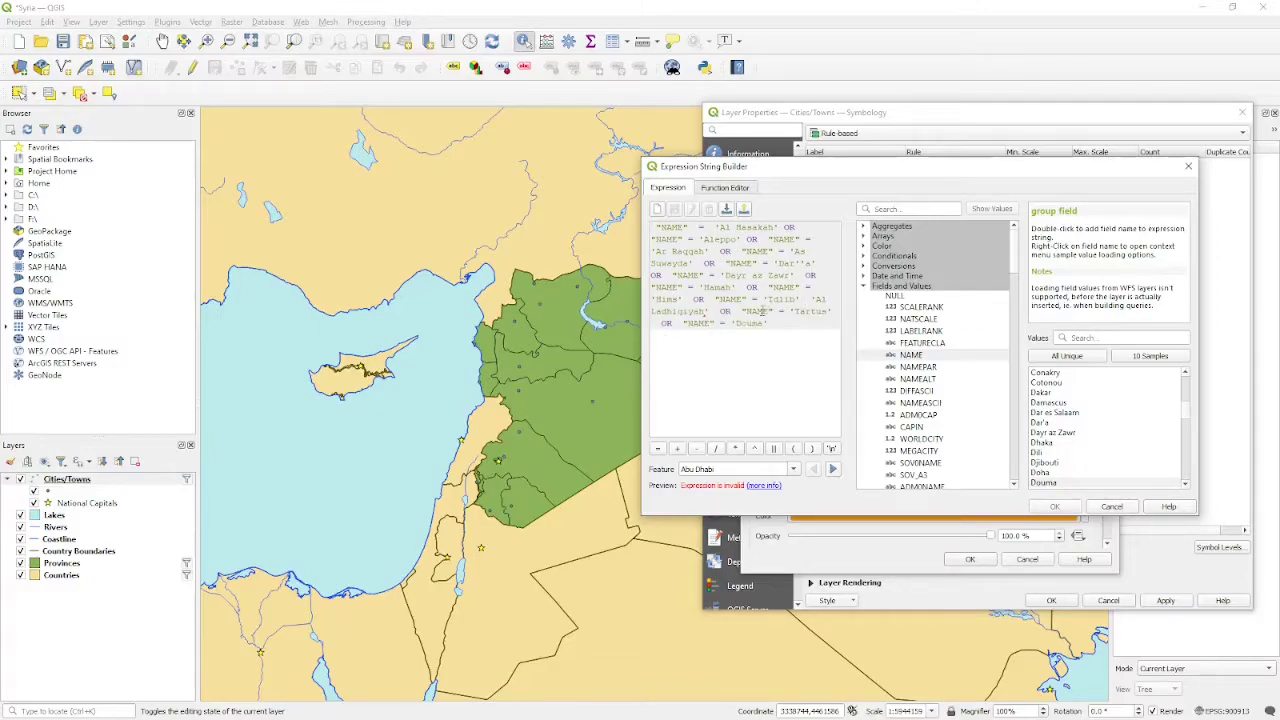
{"action": "key", "text": "ctrl+v"}
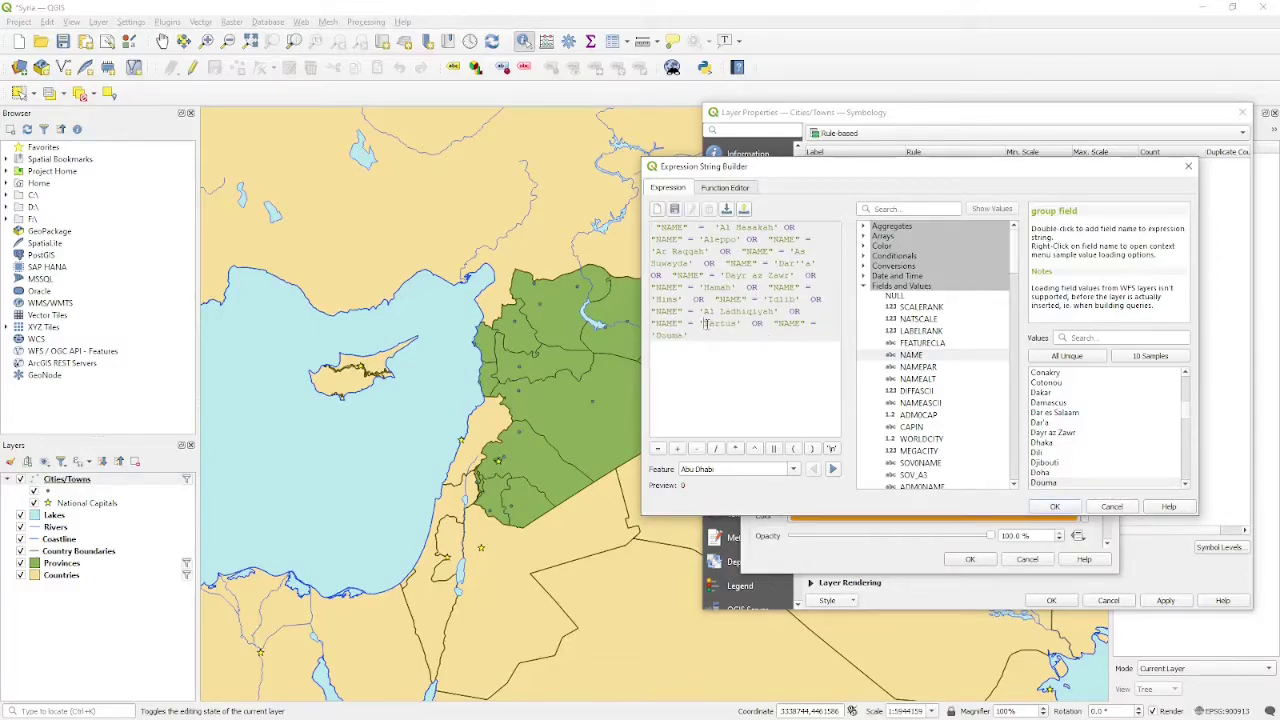
{"action": "left_click", "coordinate": [1066, 507]}
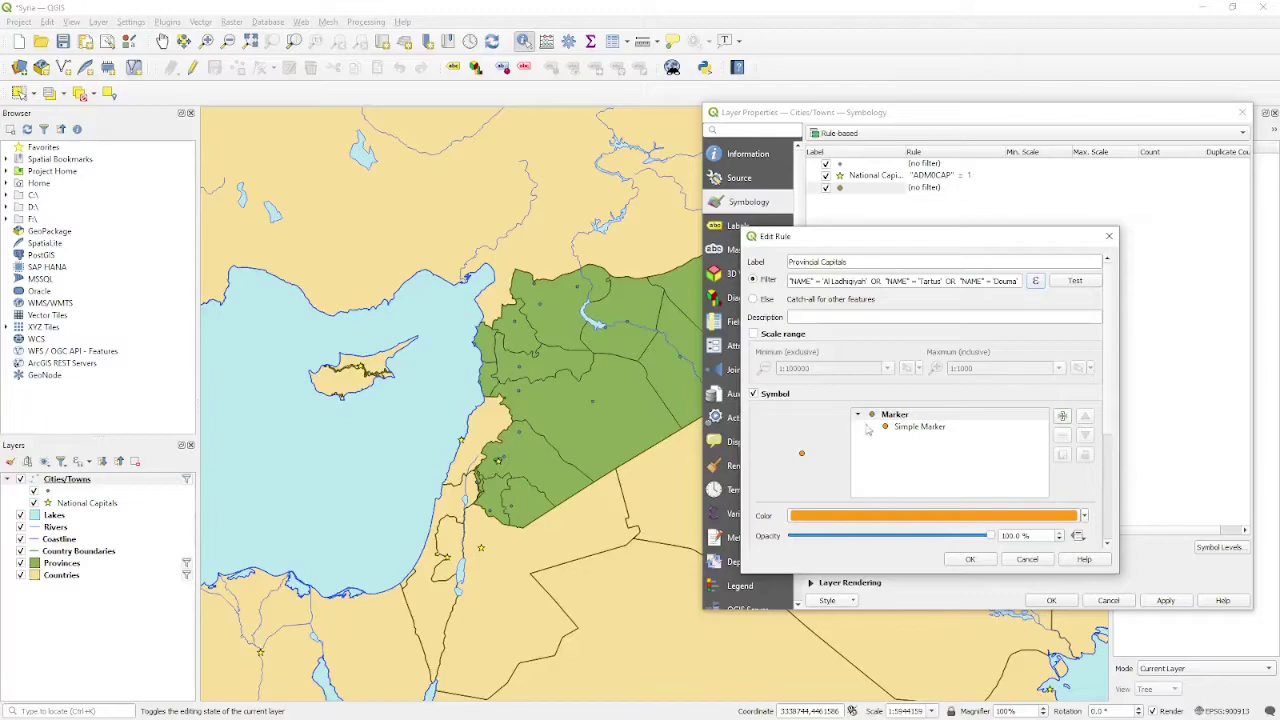
Change the shape of the Provincial Capitals rule's simple marker to a square.
{"action": "left_click", "coordinate": [888, 430]}
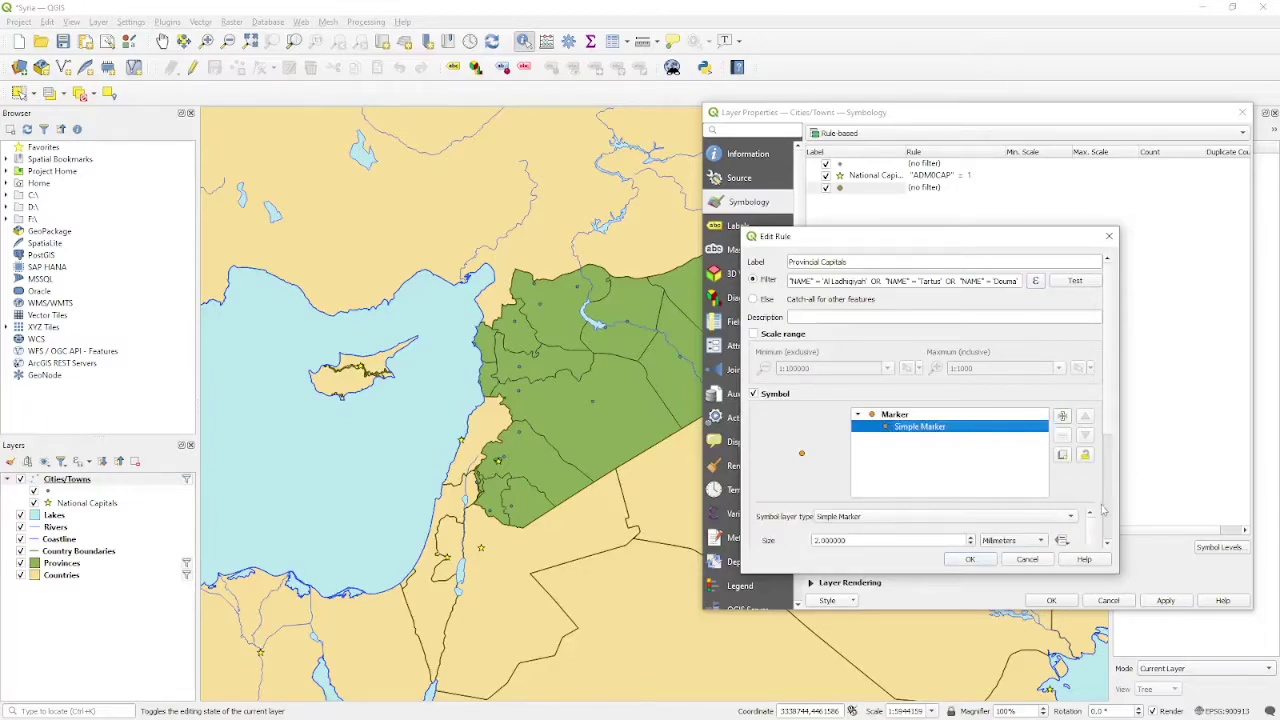
{"action": "scroll", "coordinate": [1103, 508], "scroll_direction": "down", "scroll_amount": 3}
{"action": "scroll", "coordinate": [1103, 508], "scroll_direction": "down", "scroll_amount": 2}
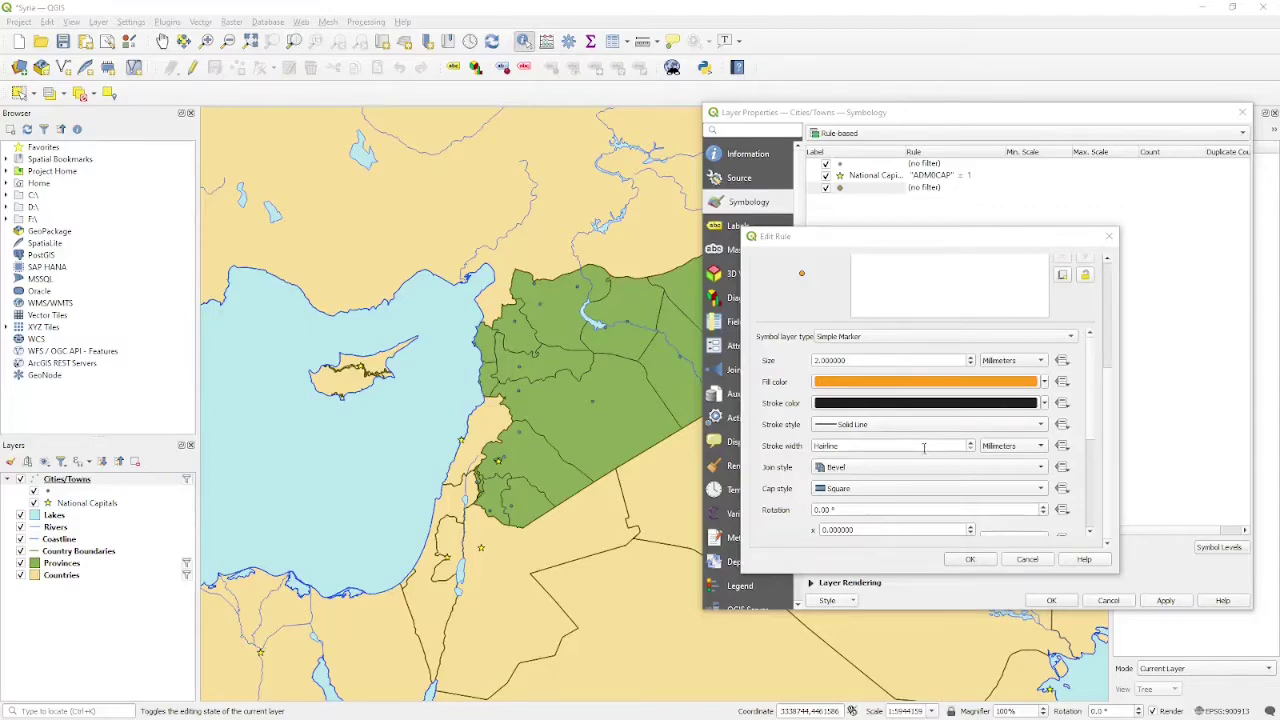
{"action": "scroll", "coordinate": [1095, 488], "scroll_direction": "down", "scroll_amount": 5}
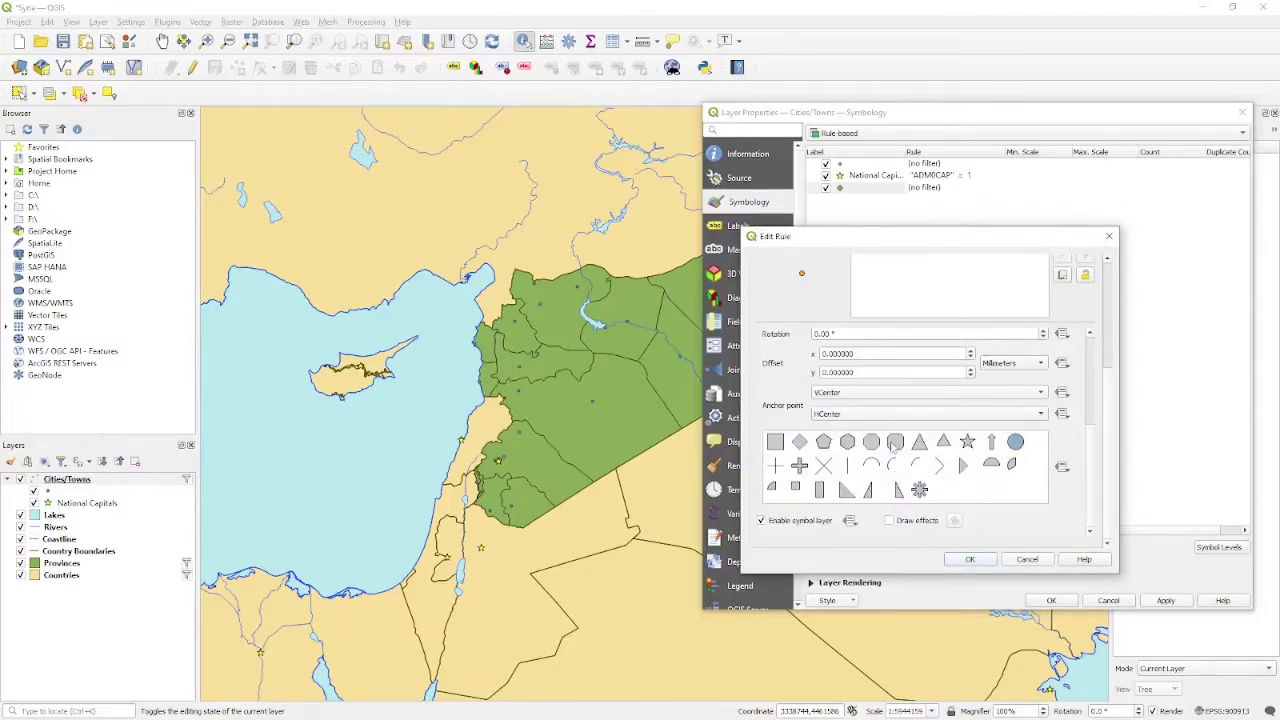
{"action": "left_click", "coordinate": [776, 442]}
Set the square marker's fill color to #000000, accept the rule, and apply the symbology to the layer.
{"action": "scroll", "coordinate": [962, 446], "scroll_direction": "up", "scroll_amount": 1}
{"action": "scroll", "coordinate": [972, 384], "scroll_direction": "up", "scroll_amount": 2}
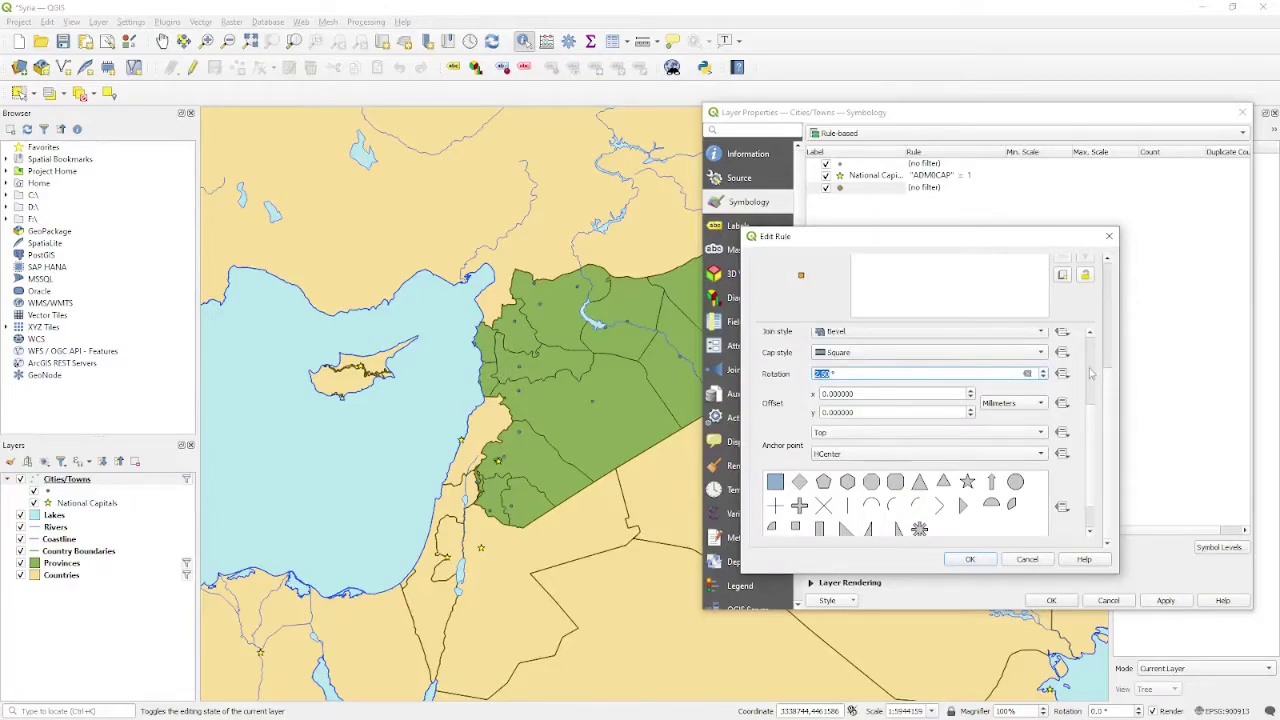
{"action": "scroll", "coordinate": [1091, 373], "scroll_direction": "up", "scroll_amount": 5}
{"action": "left_click", "coordinate": [945, 380]}
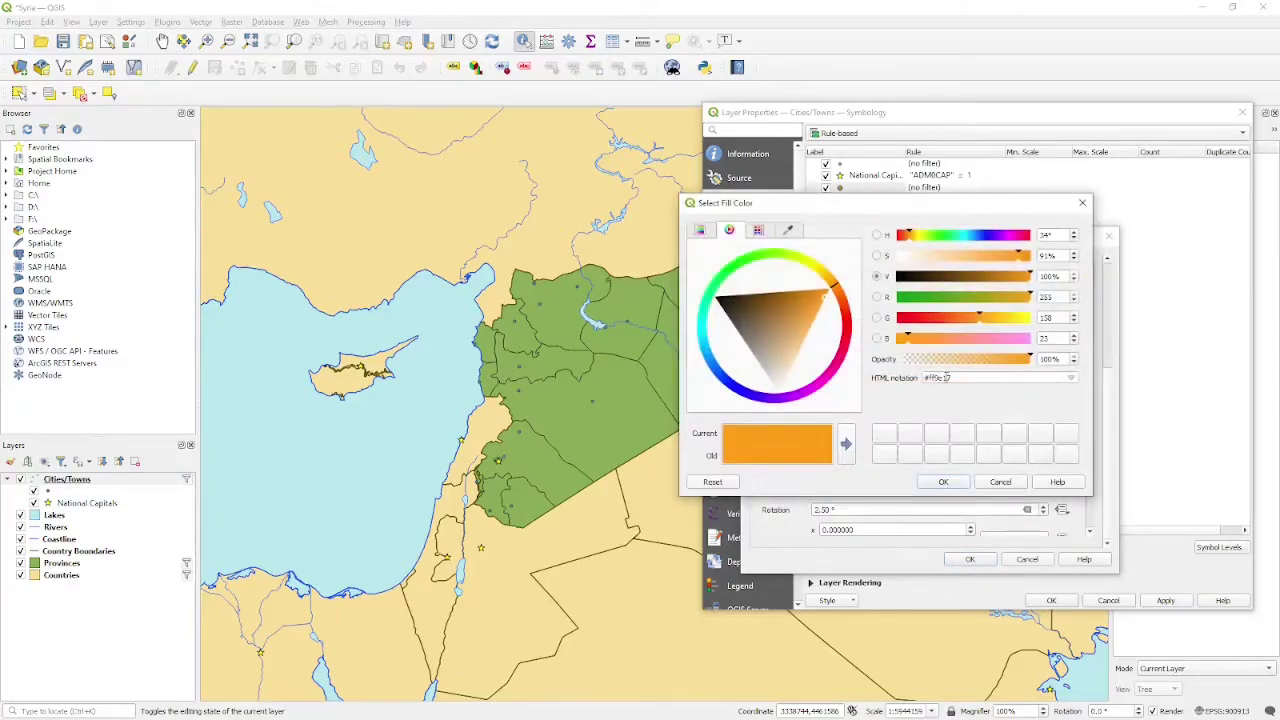
{"action": "left_click_drag", "start_coordinate": [960, 381], "coordinate": [928, 379]}
{"action": "type", "text": "#000000"}
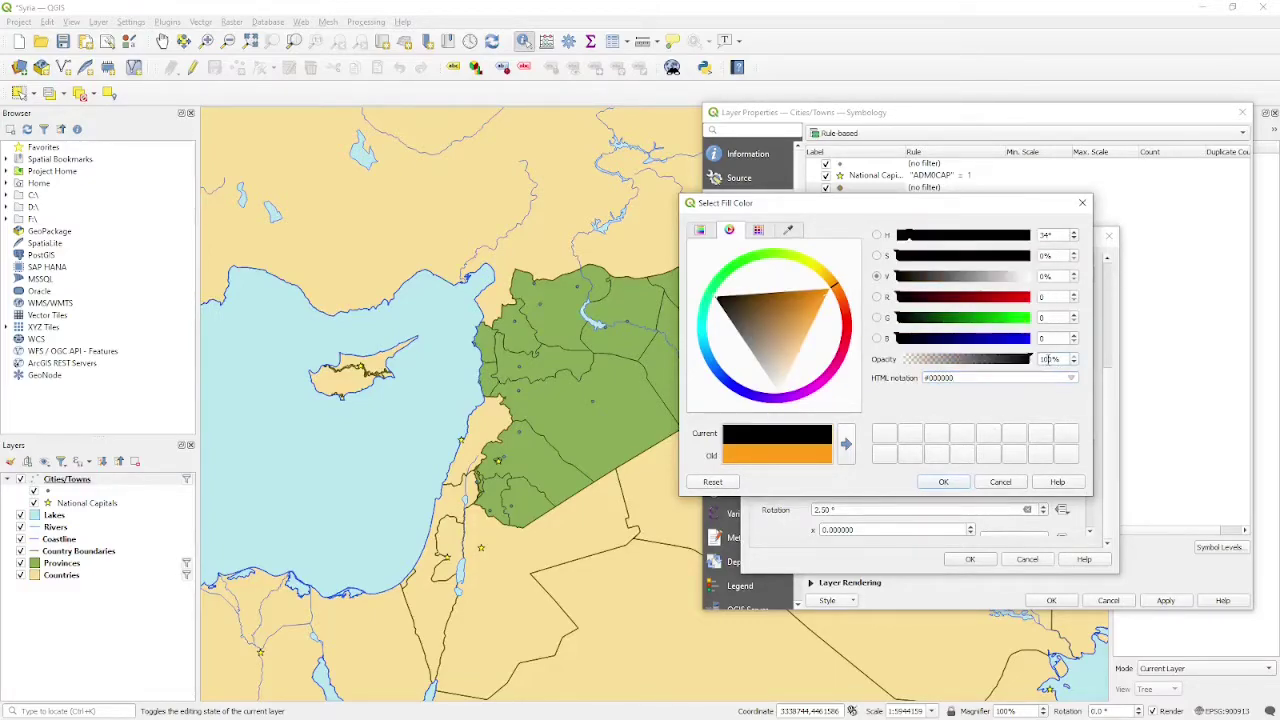
{"action": "left_click", "coordinate": [943, 481]}
{"action": "left_click", "coordinate": [969, 559]}
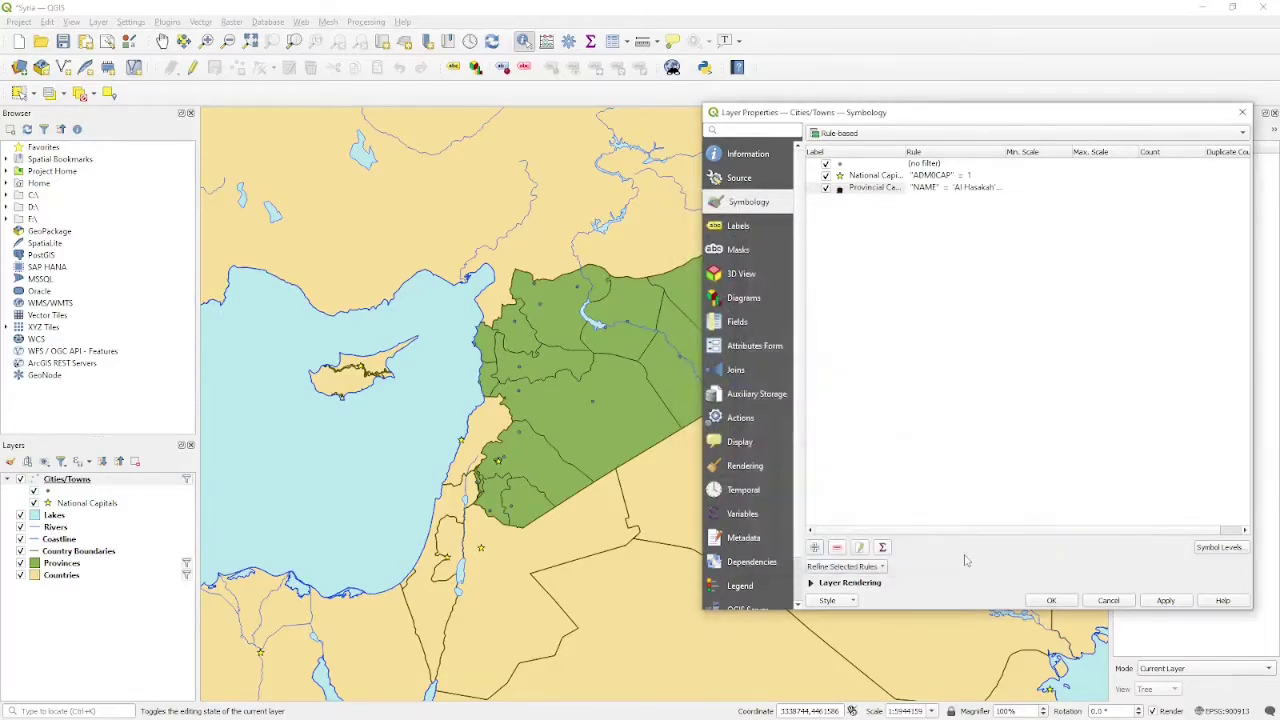
{"action": "left_click", "coordinate": [1166, 600]}
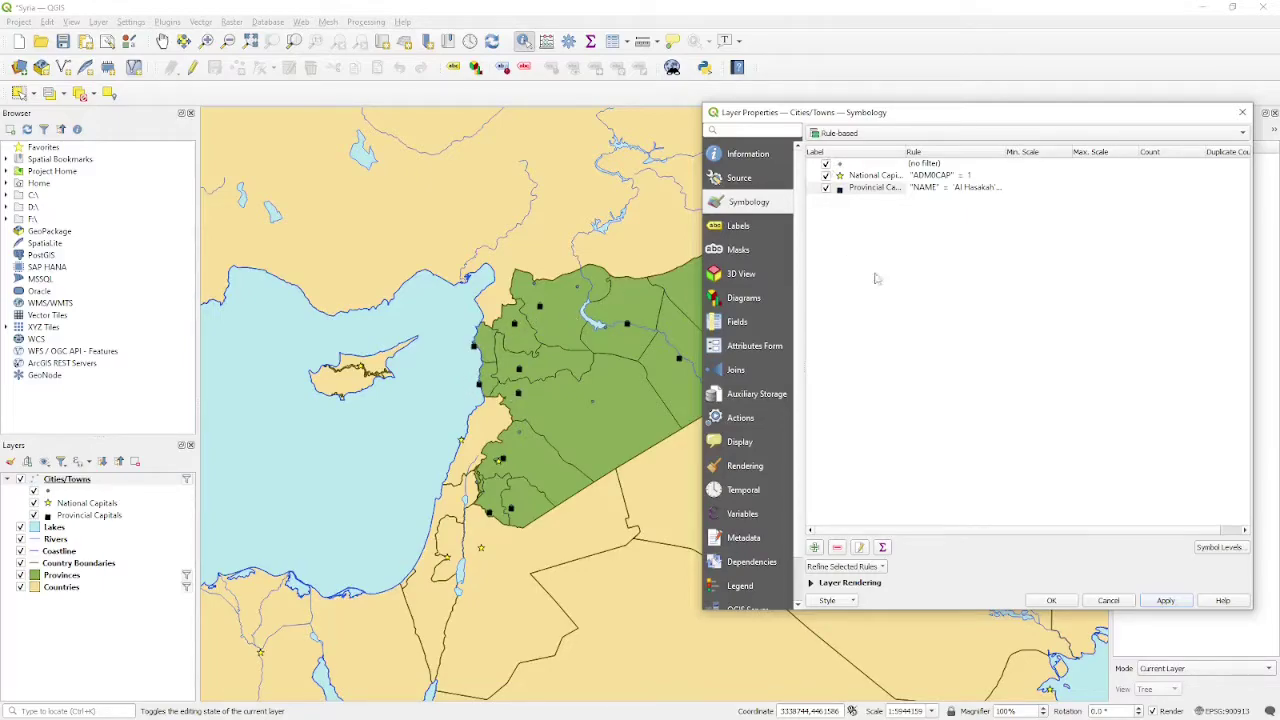
Reopen the Provincial Capitals rule, select its whole filter expression, and close the rule without changing it.
{"action": "double_click", "coordinate": [884, 194]}
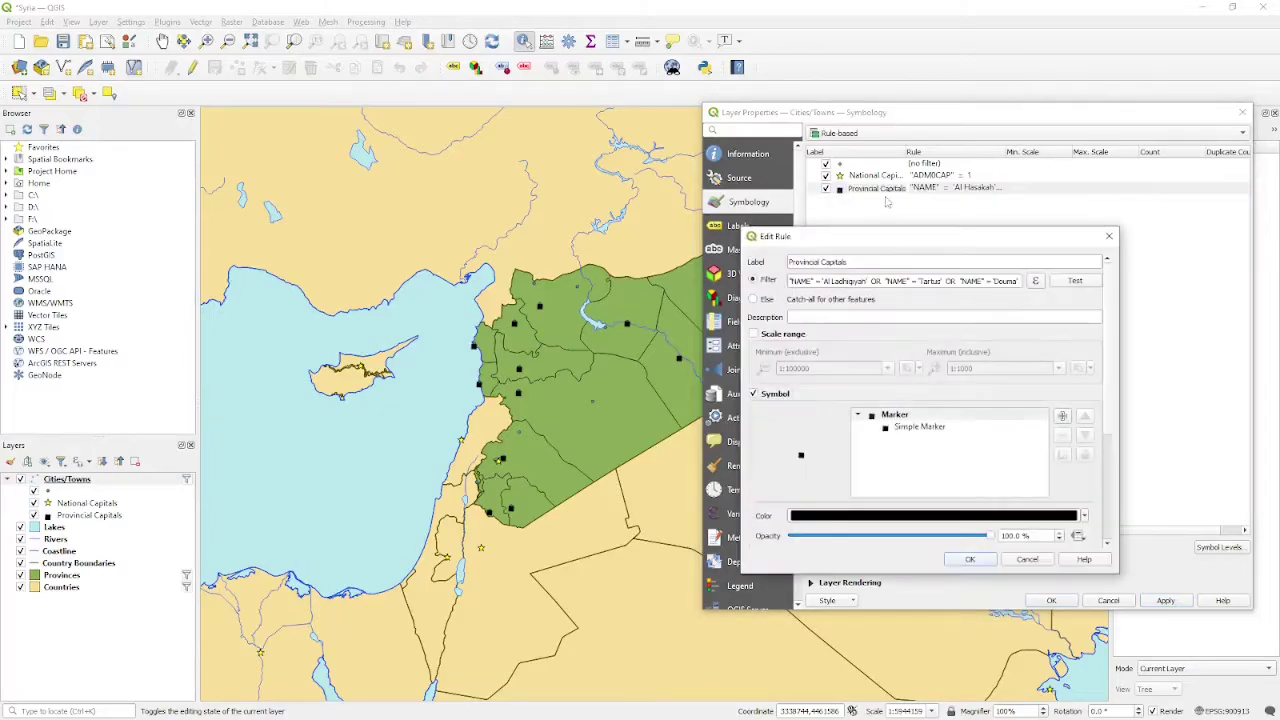
{"action": "triple_click", "coordinate": [875, 279]}
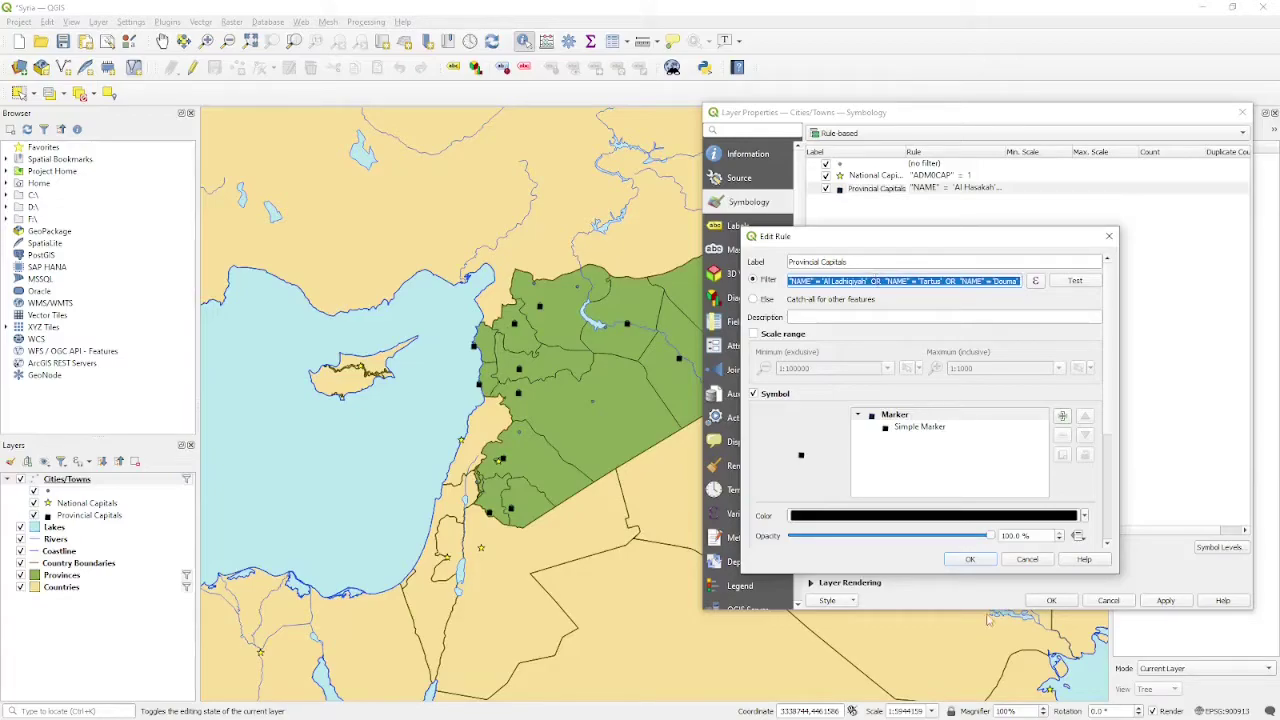
{"action": "left_click", "coordinate": [1025, 562]}
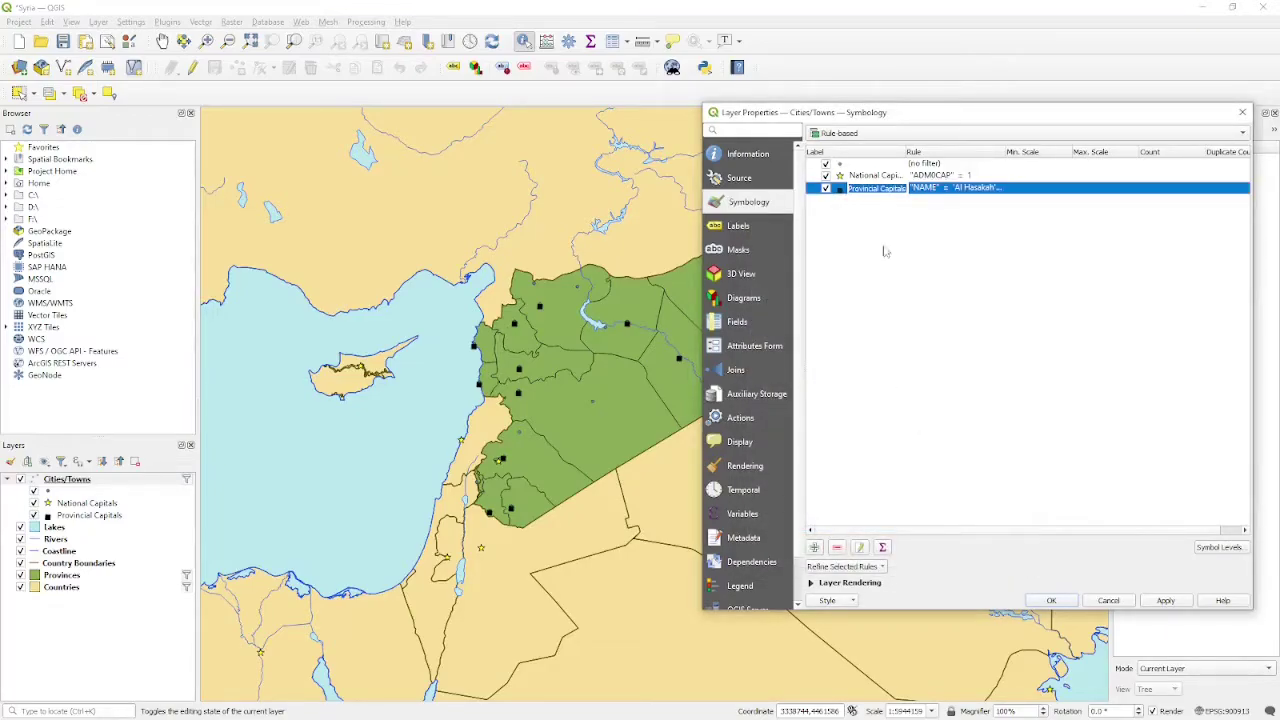
Add a new rule to the Cities/Towns symbology and start its filter expression with "SOV0NAME" = 'Syria'.
{"action": "left_click", "coordinate": [814, 547]}
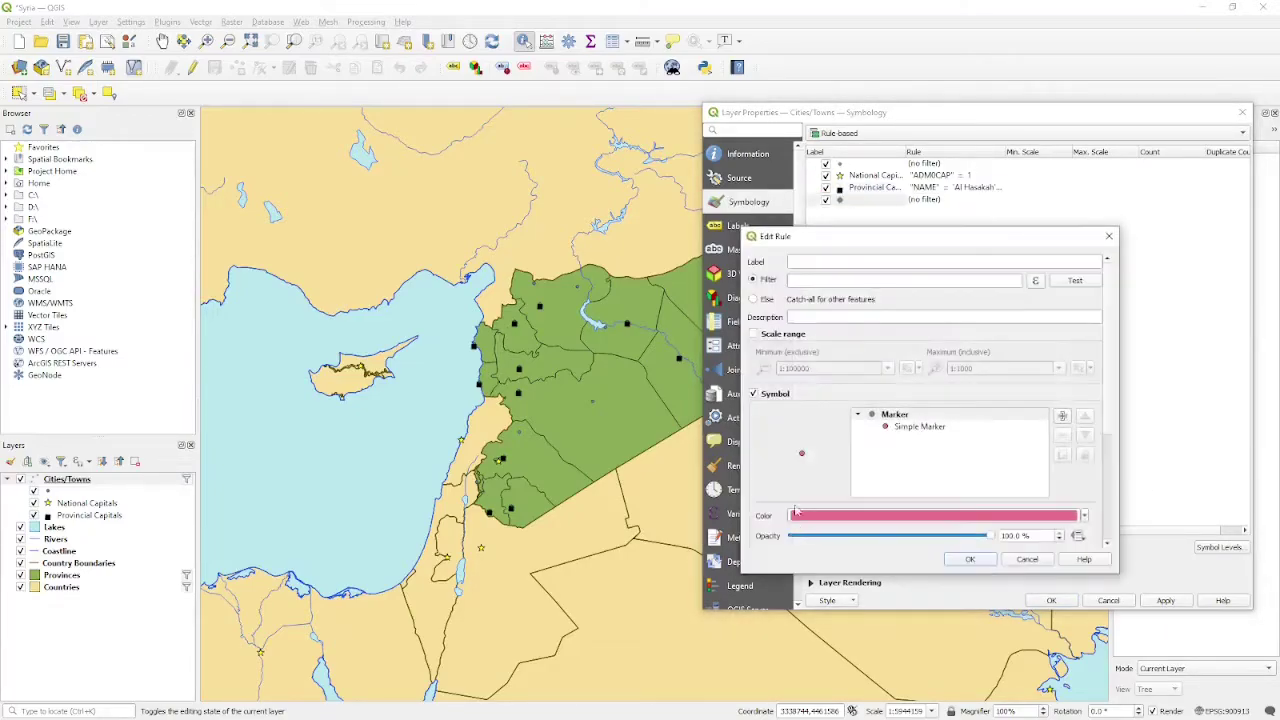
{"action": "left_click", "coordinate": [1035, 280]}
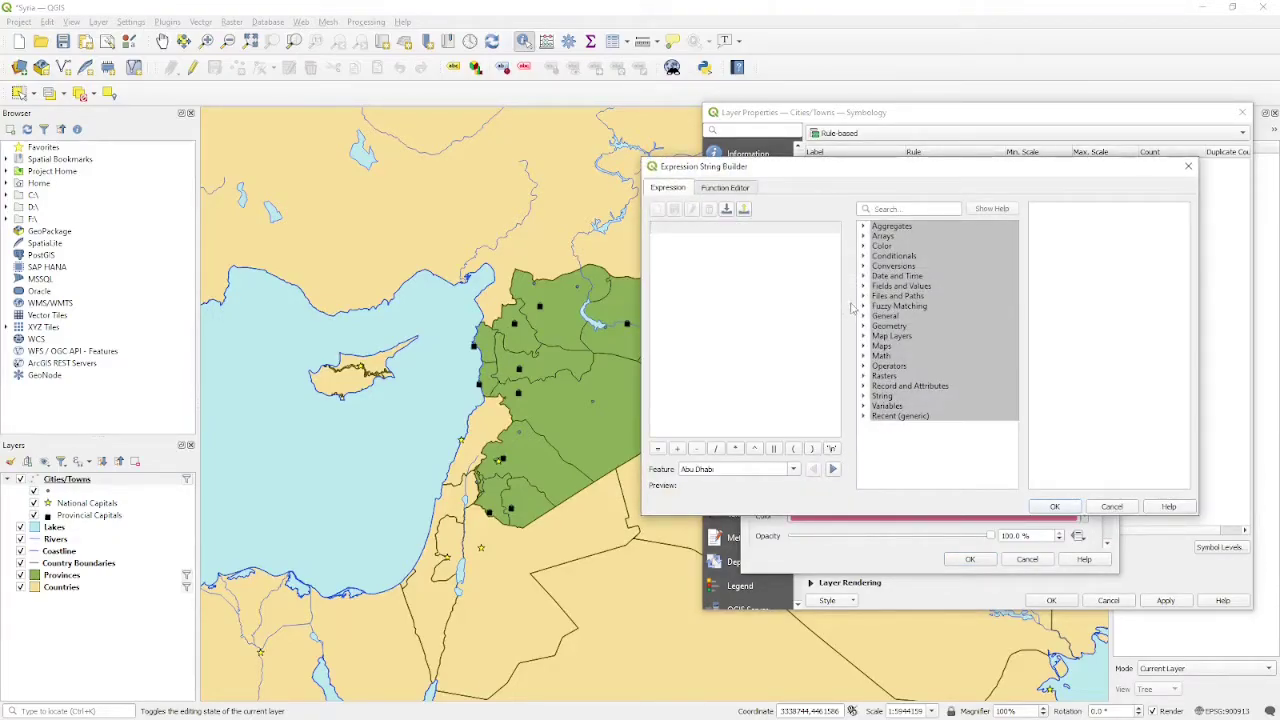
{"action": "left_click", "coordinate": [864, 287]}
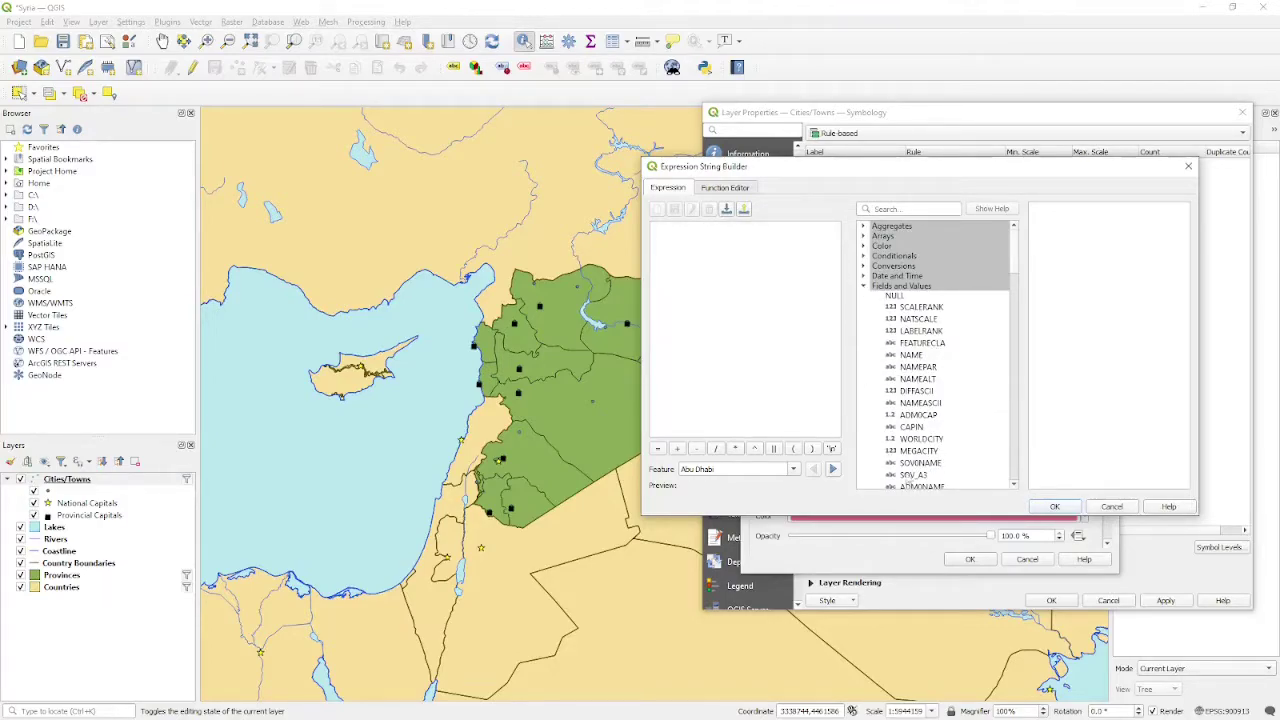
{"action": "left_click", "coordinate": [903, 463]}
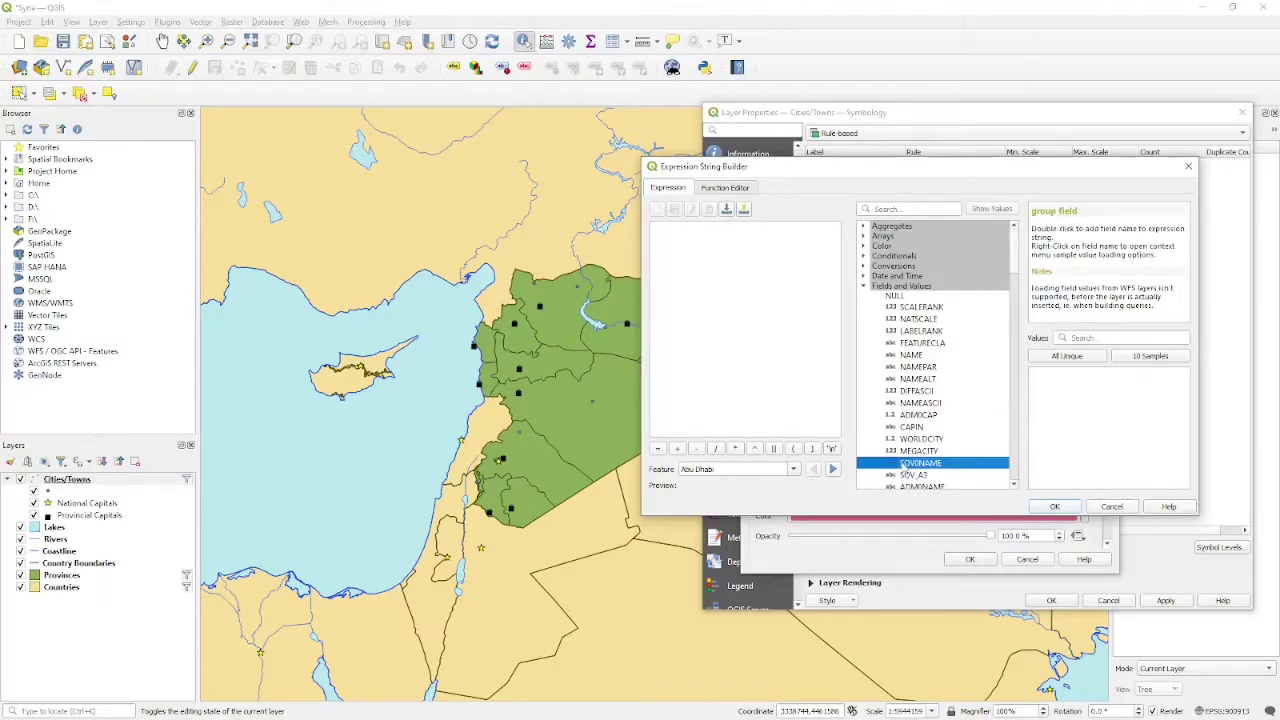
{"action": "left_click", "coordinate": [1090, 358]}
{"action": "left_click", "coordinate": [1094, 337]}
{"action": "type", "text": "syri"}
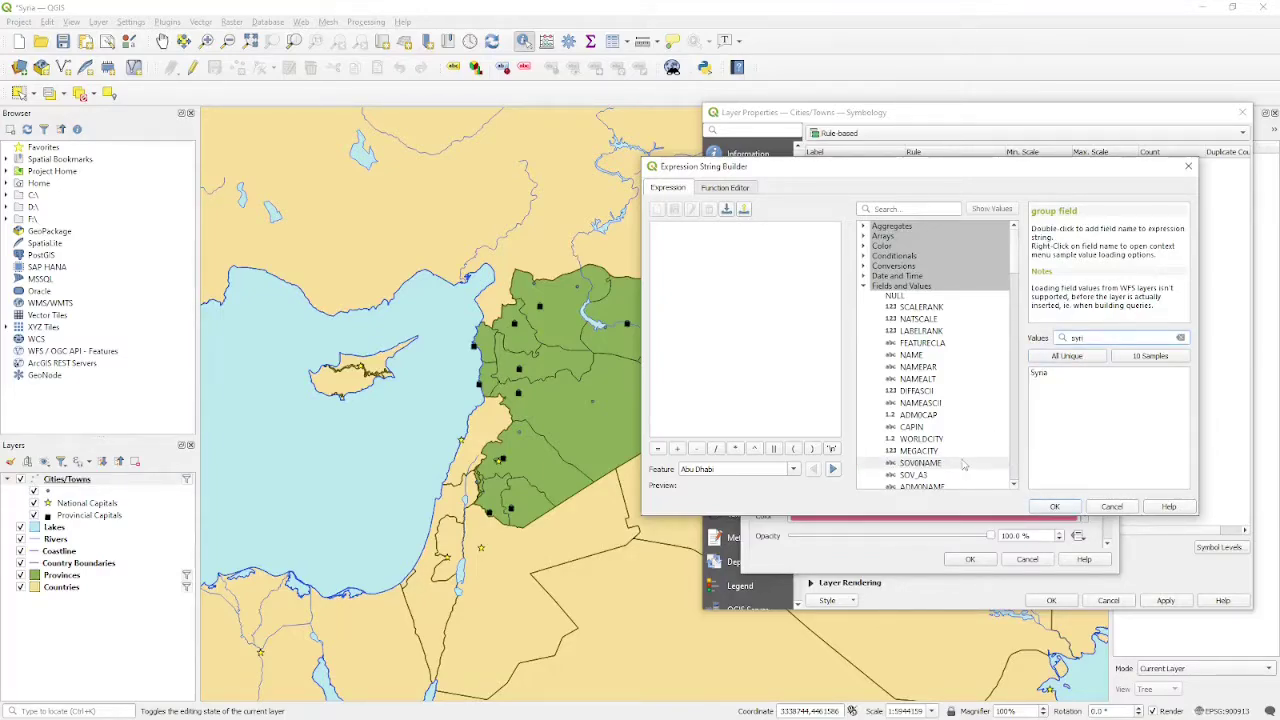
{"action": "double_click", "coordinate": [963, 464]}
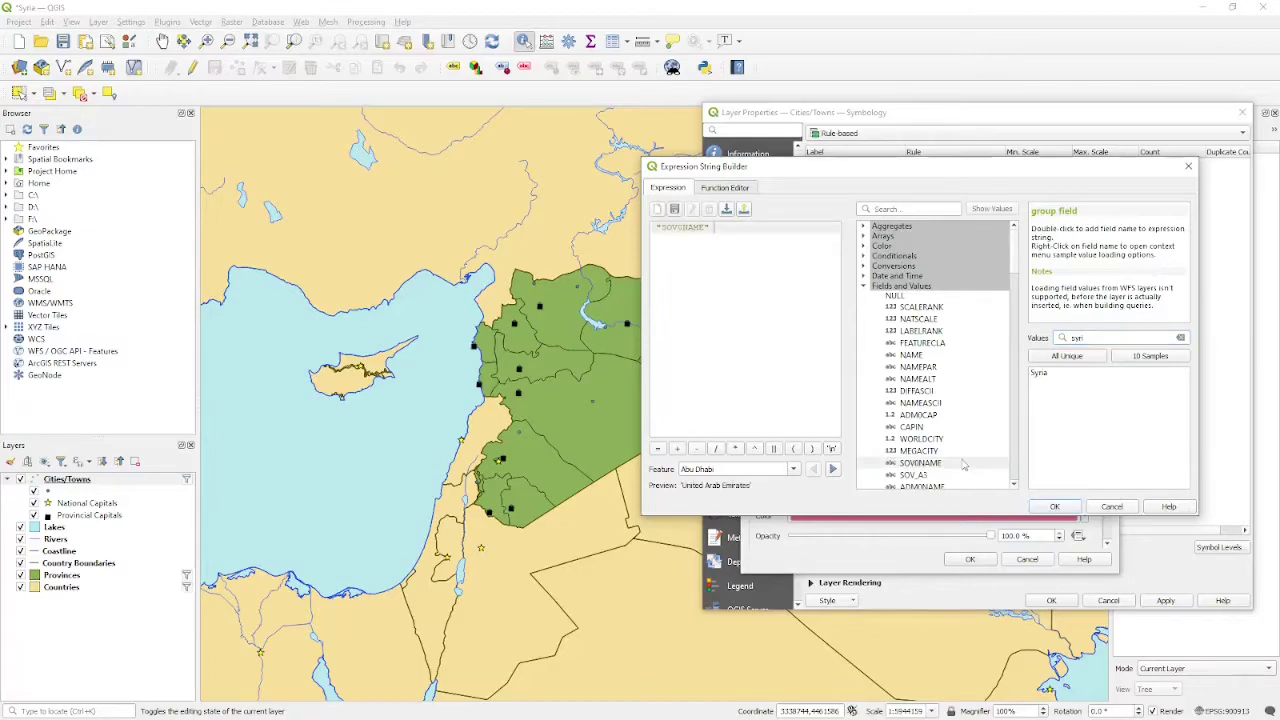
{"action": "type", "text": "="}
{"action": "left_click", "coordinate": [1046, 375]}
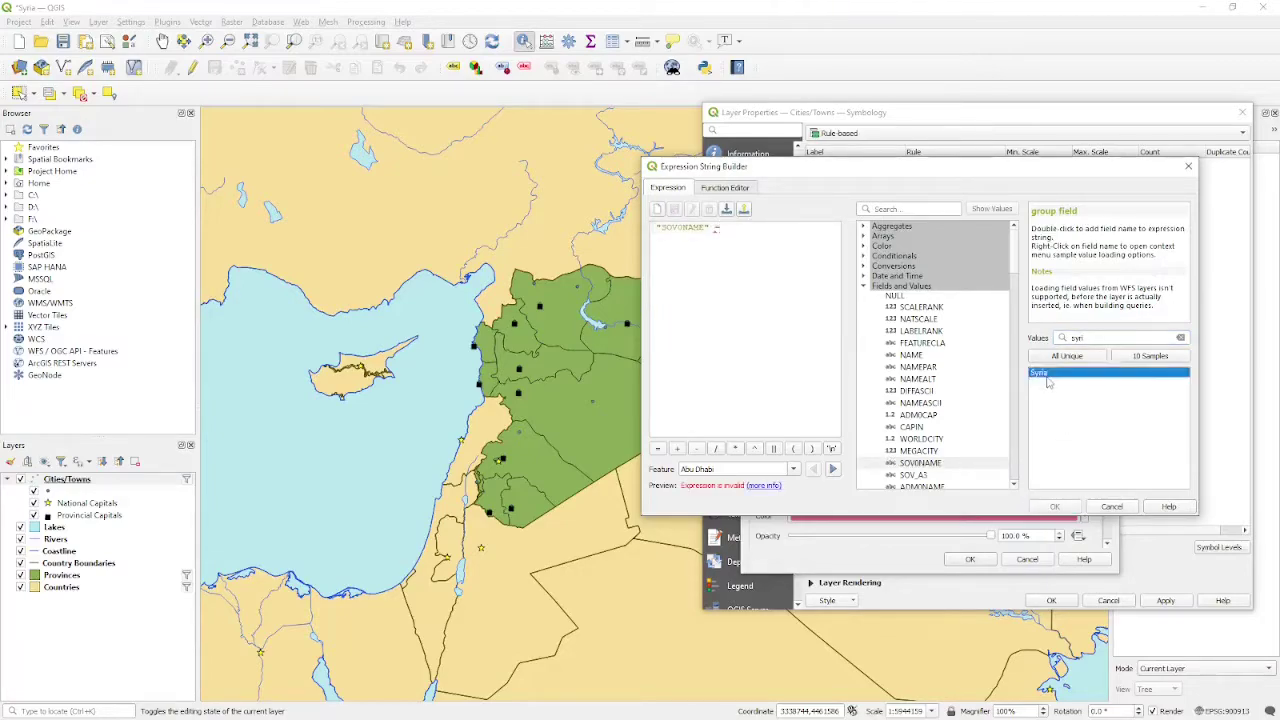
{"action": "double_click", "coordinate": [1046, 377]}
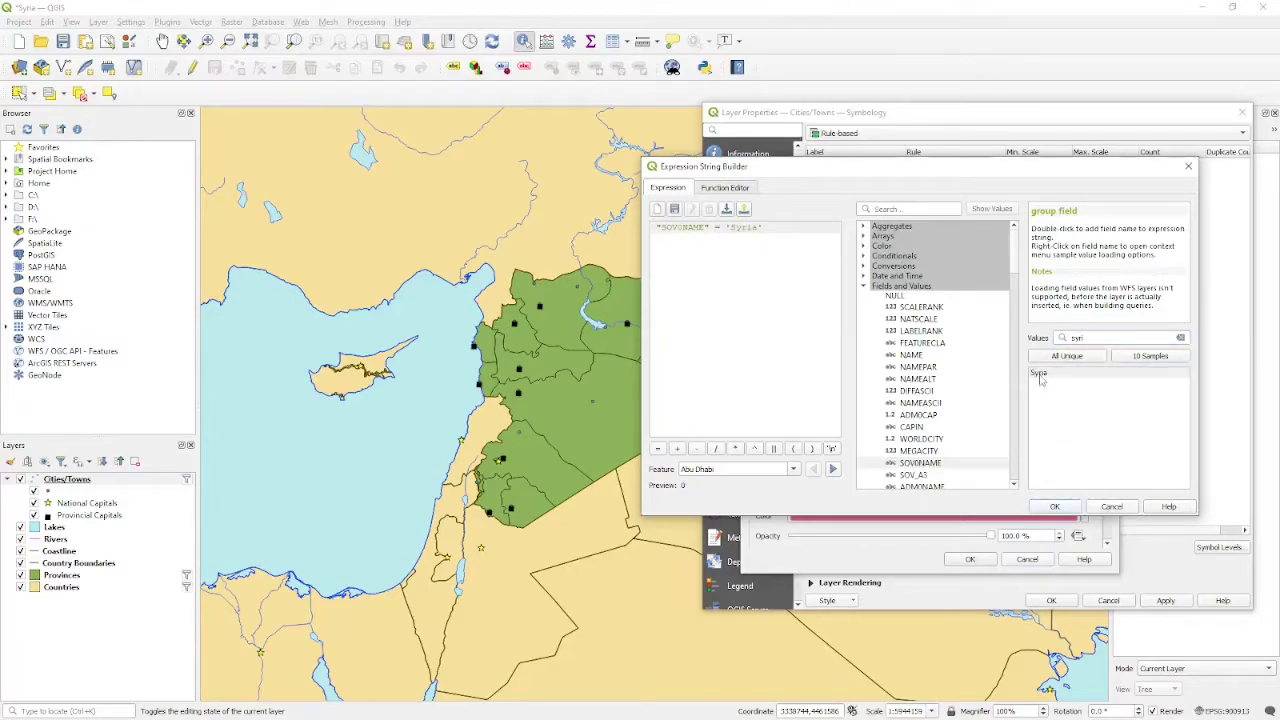
Extend the filter with AND NOT followed by the Provincial Capitals rule's list of "NAME" conditions in parentheses.
{"action": "type", "text": "AND NOT"}
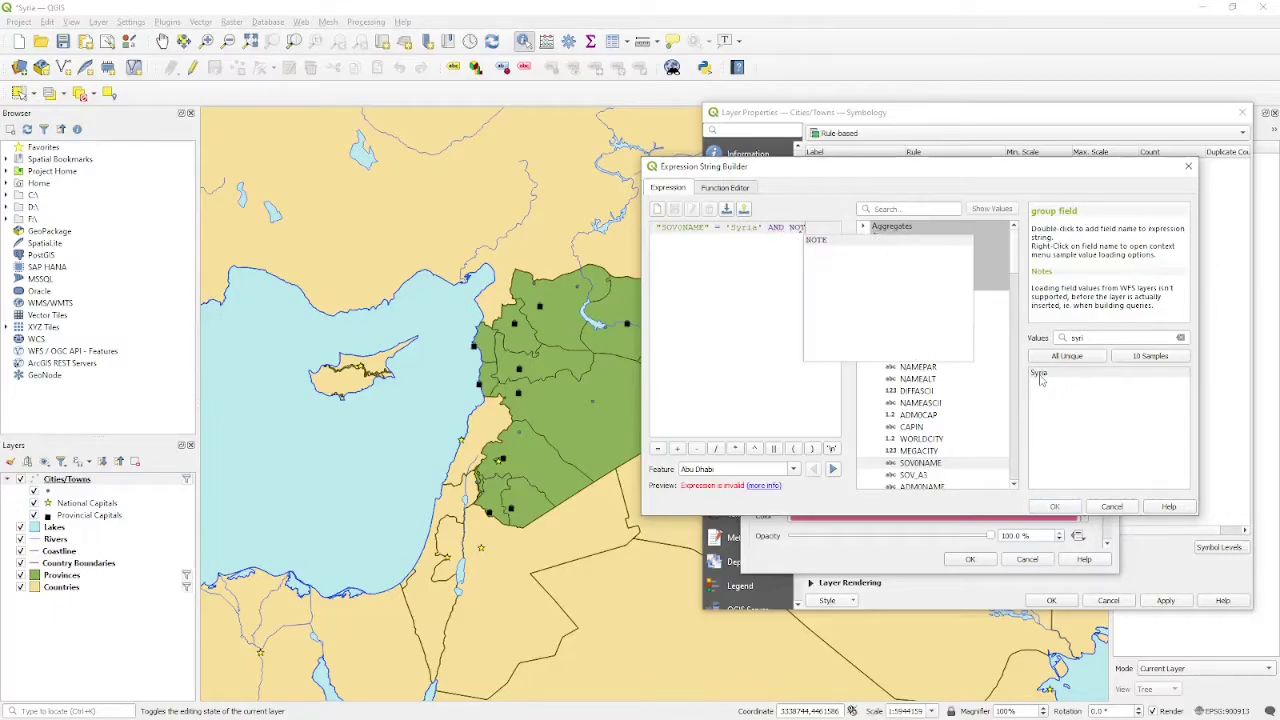
{"action": "type", "text": "("}
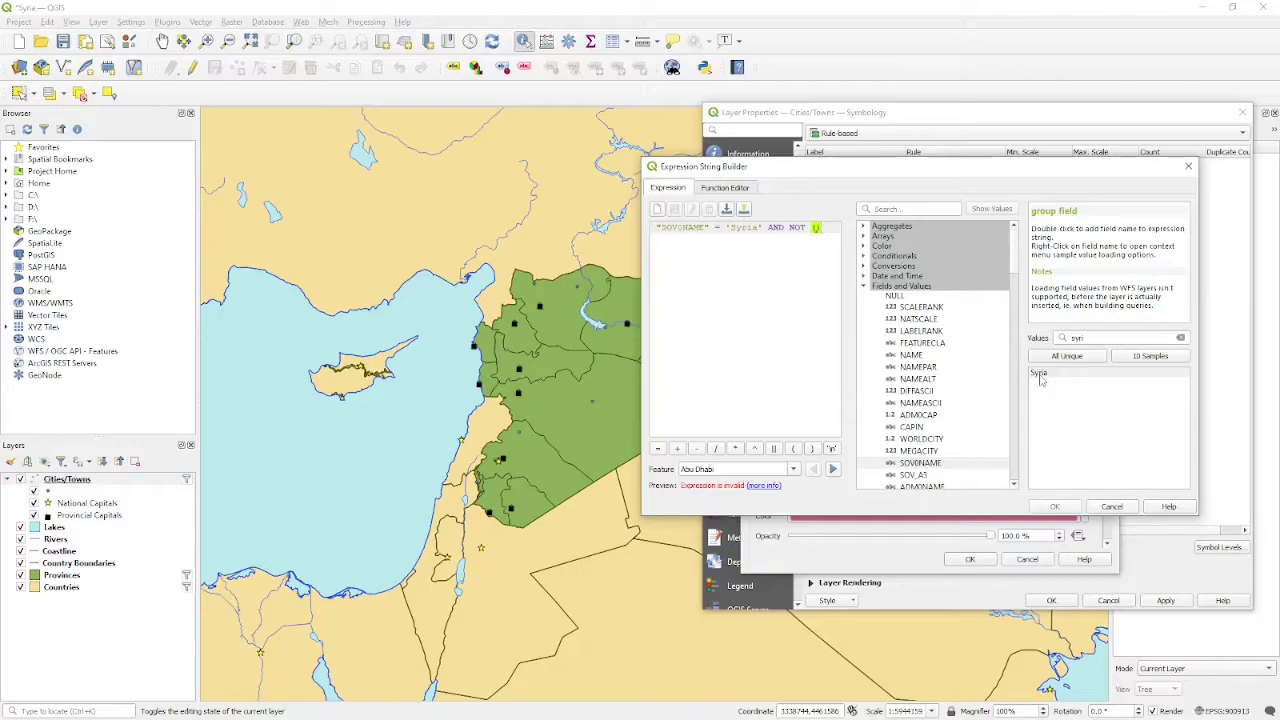
{"action": "type", "text": "\"NAME\" = 'Al Hasakah' OR \"NAME\" = 'Aleppo' OR \"NAME\" = 'Ar Raqqah' OR \"NAME\" = 'As Suwayda' OR \"NAME\" = 'Dar'a' OR \"NAME\" = 'Dayr az Zawr' OR \"NAME\" = 'Hamah' OR \"NAME\" = 'Hims' OR \"NAME\" = 'Idlib' OR \"NAME\" = 'Al Ladhiqiyah' OR \"NAME\" = 'Tartus' OR \"NAME\" = 'Dumah'"}
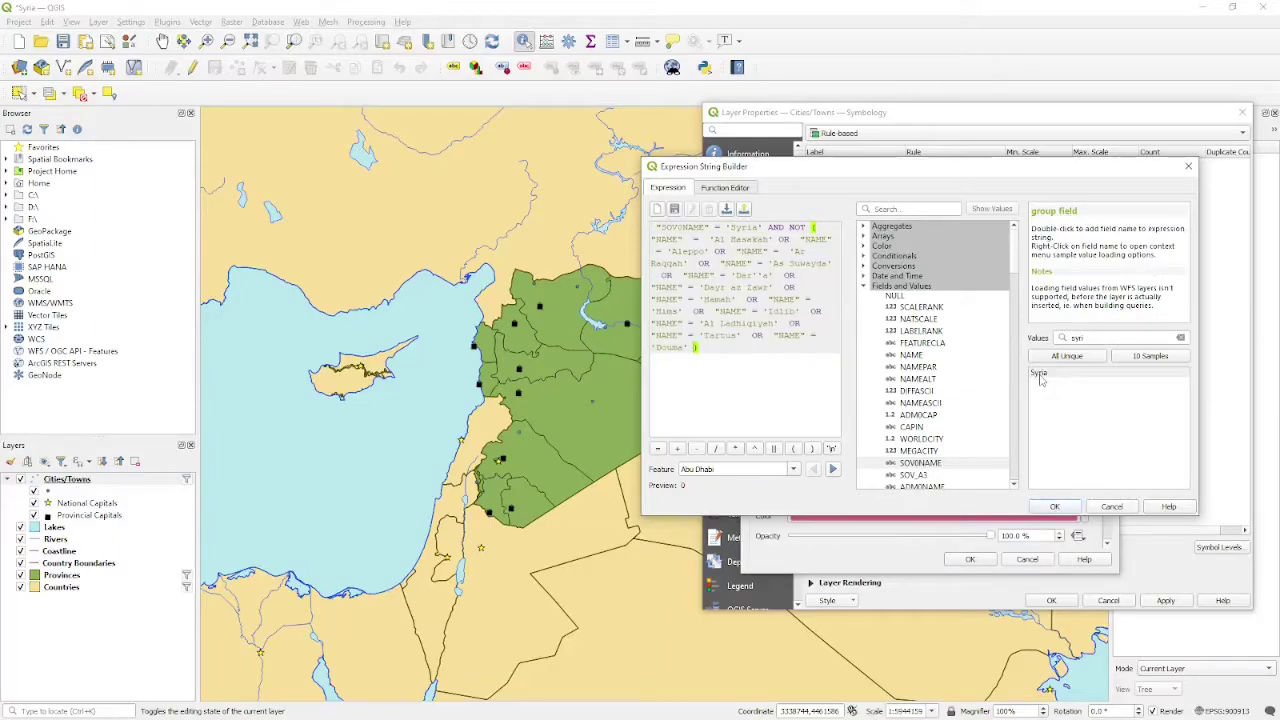
Duplicate the final OR "NAME" = 'Douma' condition inside the parentheses of the filter expression.
{"action": "left_click_drag", "start_coordinate": [750, 337], "coordinate": [694, 347]}
{"action": "key", "text": "ctrl+c"}
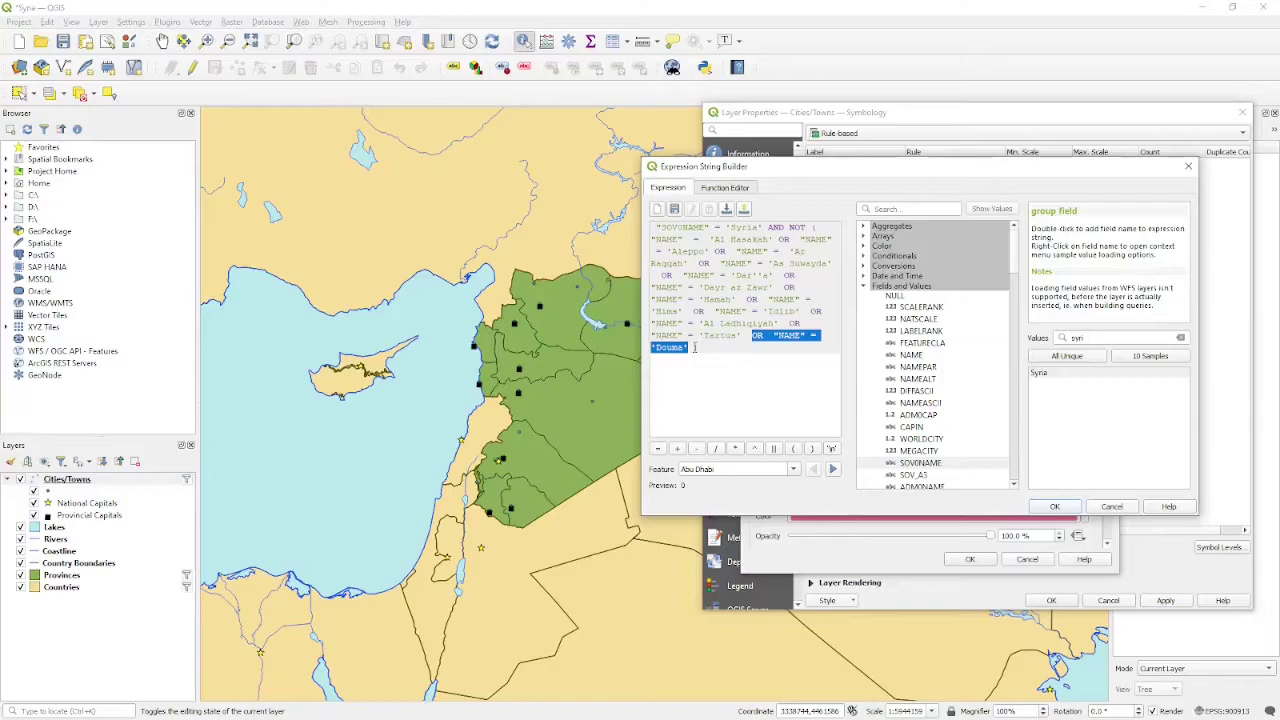
{"action": "left_click", "coordinate": [690, 347]}
{"action": "key", "text": "ctrl+v"}
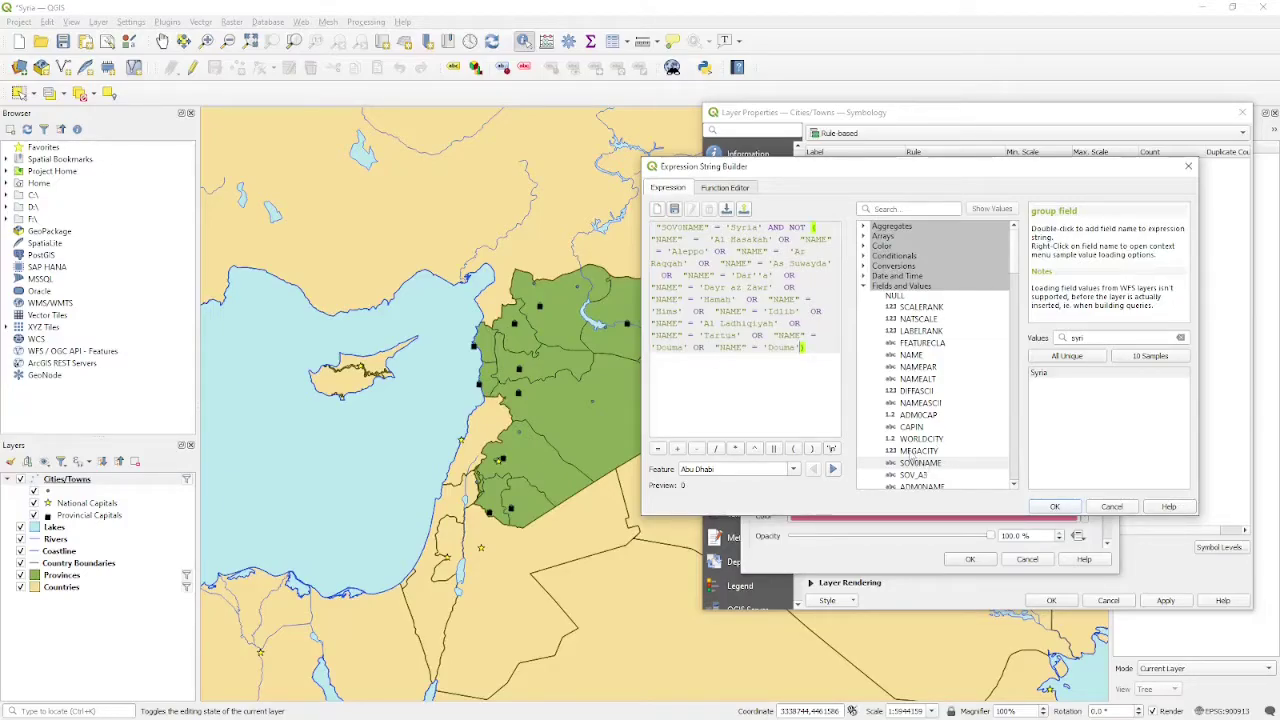
Replace 'Douma' in the duplicated condition with the NAME field's unique value 'Damascus' and accept the filter expression.
{"action": "scroll", "coordinate": [930, 432], "scroll_direction": "down", "scroll_amount": 1}
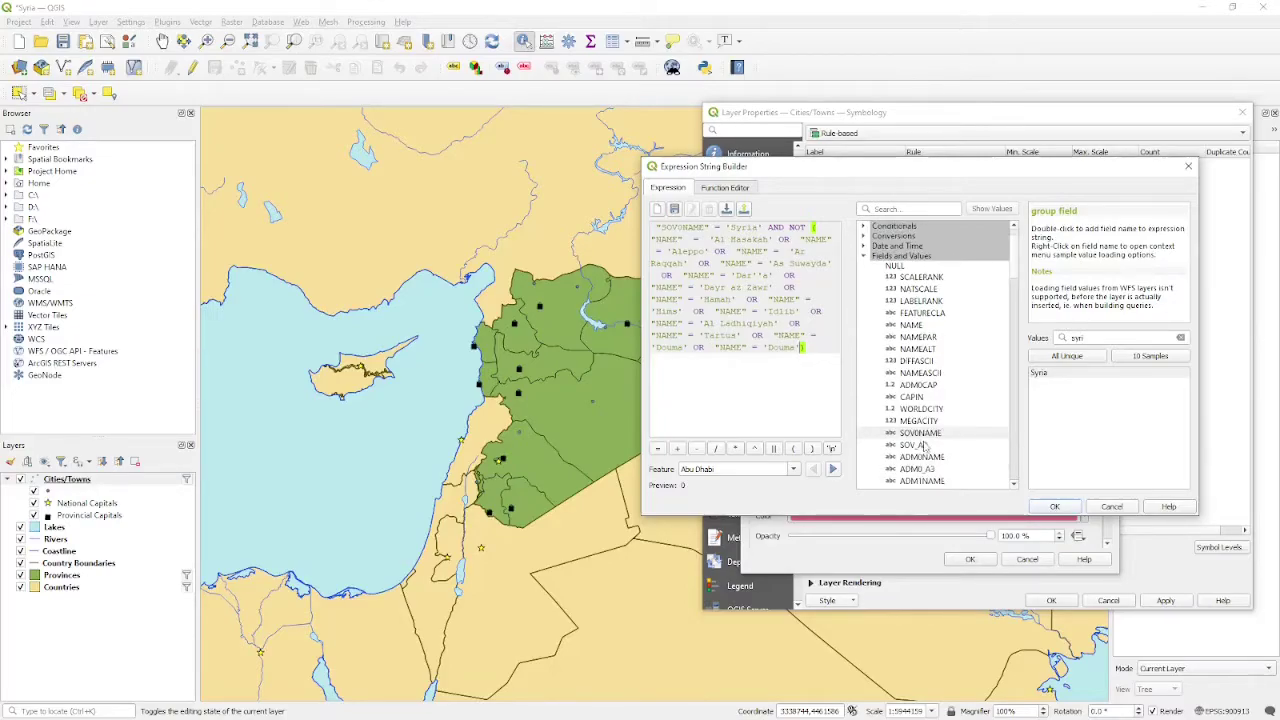
{"action": "scroll", "coordinate": [928, 445], "scroll_direction": "down", "scroll_amount": 3}
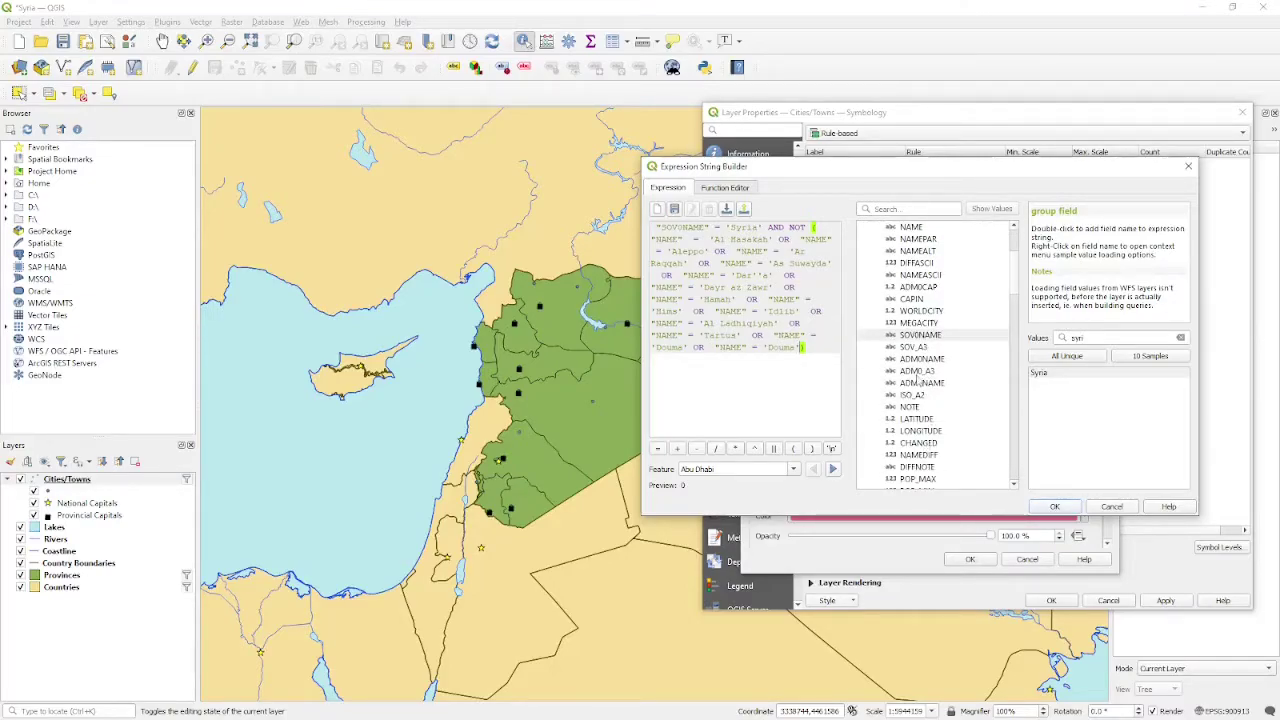
{"action": "scroll", "coordinate": [936, 418], "scroll_direction": "up", "scroll_amount": 2}
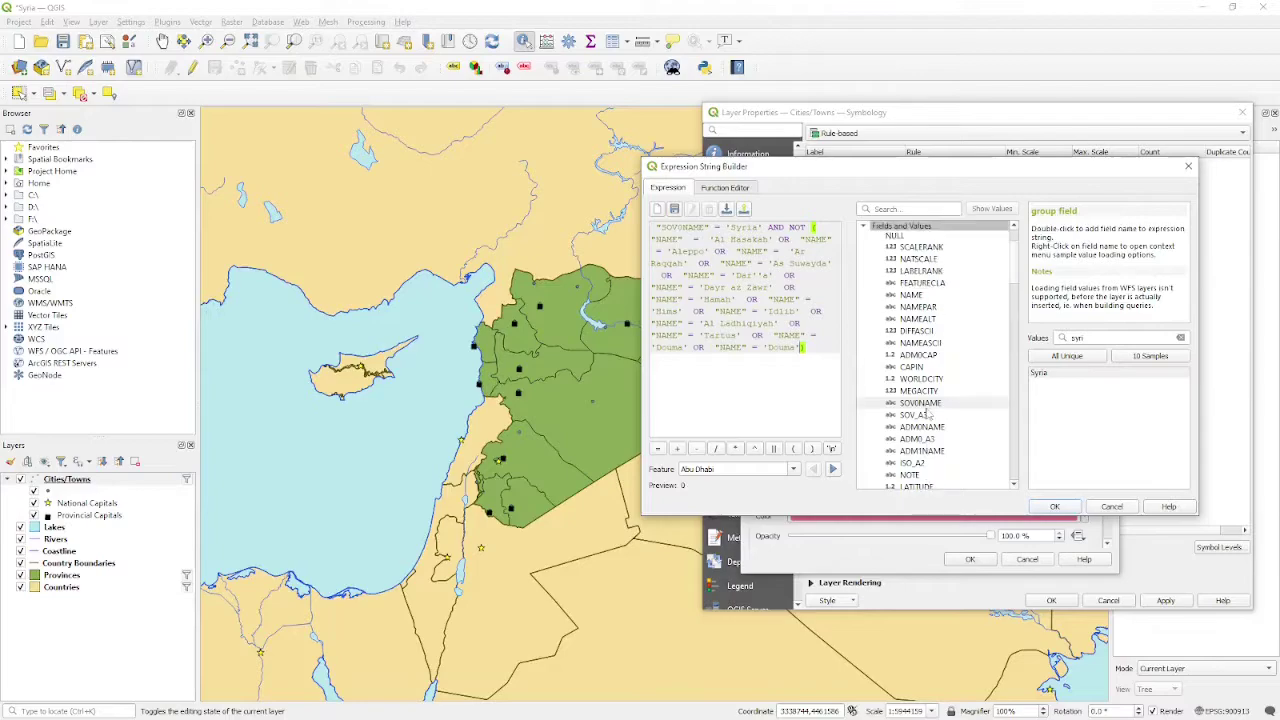
{"action": "left_click", "coordinate": [914, 295]}
{"action": "left_click", "coordinate": [1078, 358]}
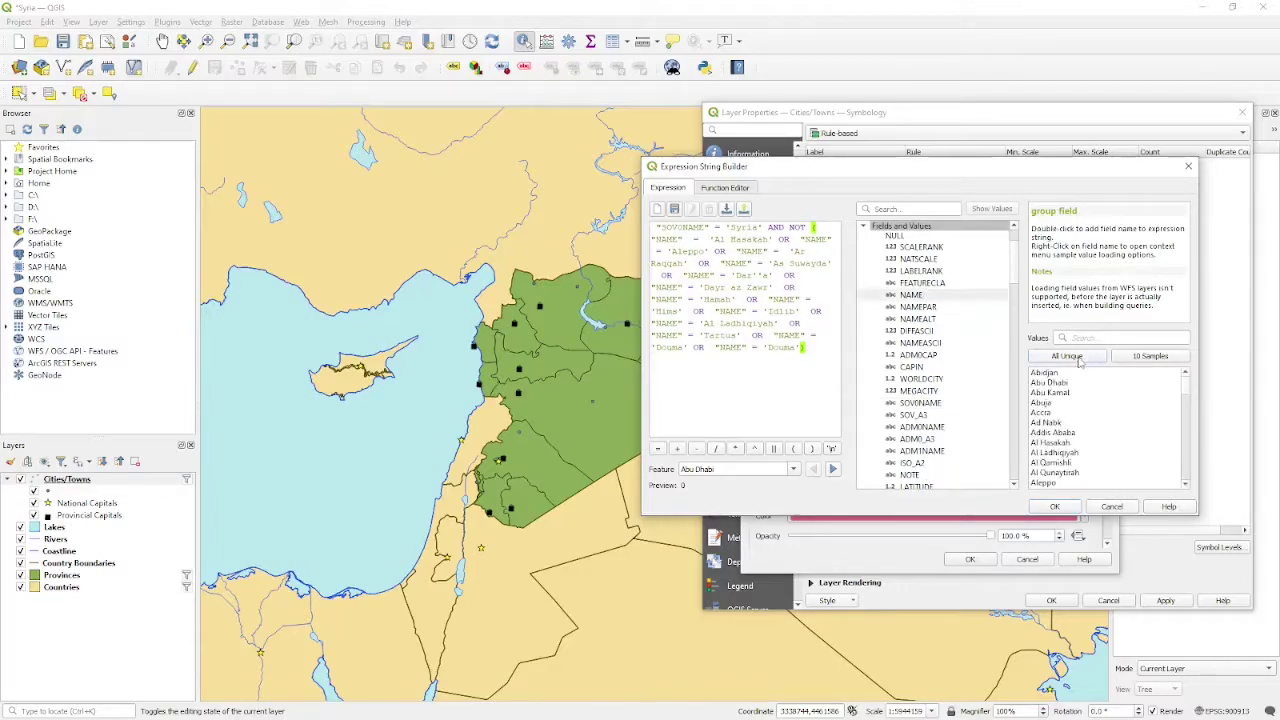
{"action": "scroll", "coordinate": [1077, 461], "scroll_direction": "down", "scroll_amount": 3}
{"action": "scroll", "coordinate": [1077, 461], "scroll_direction": "down", "scroll_amount": 10}
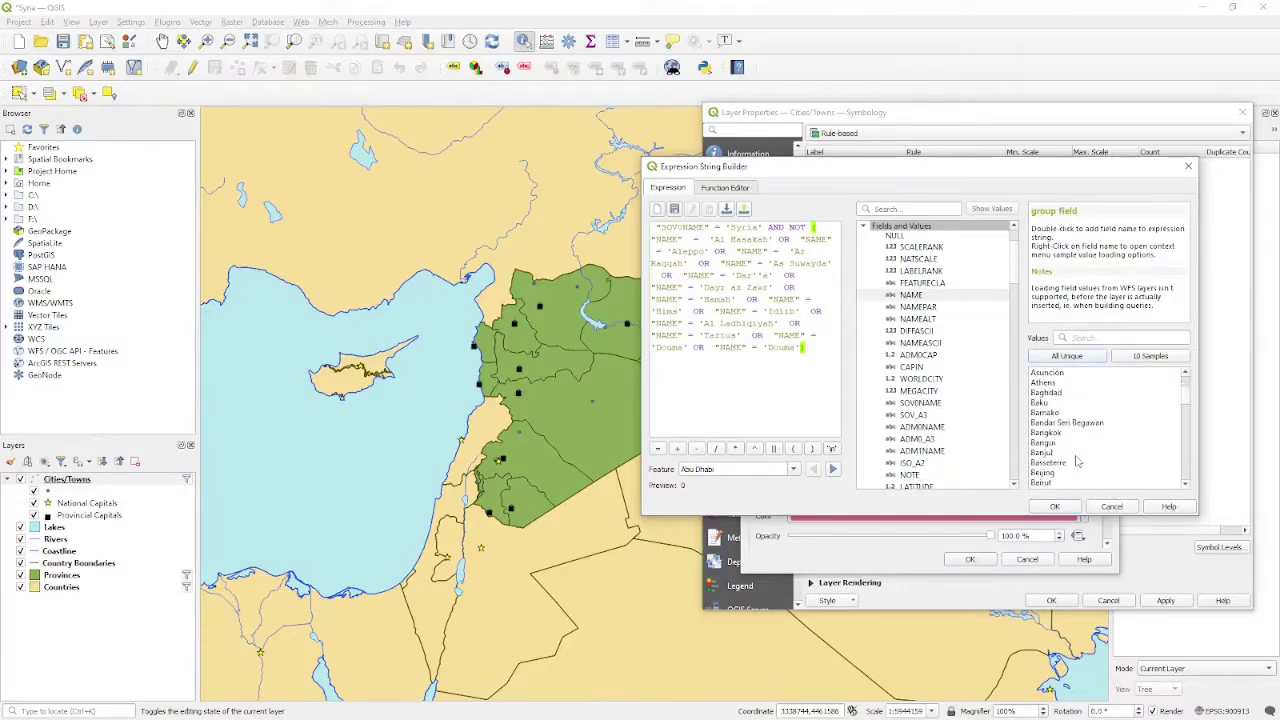
{"action": "scroll", "coordinate": [1077, 461], "scroll_direction": "down", "scroll_amount": 6}
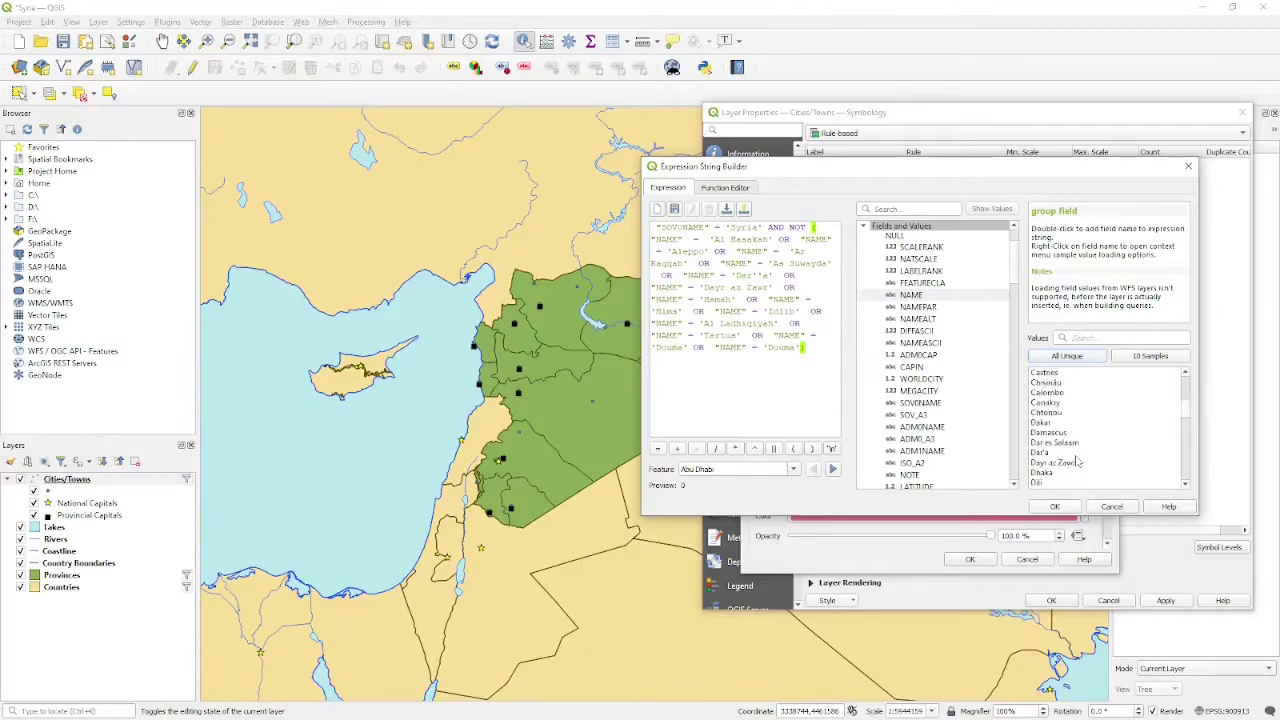
{"action": "double_click", "coordinate": [781, 347]}
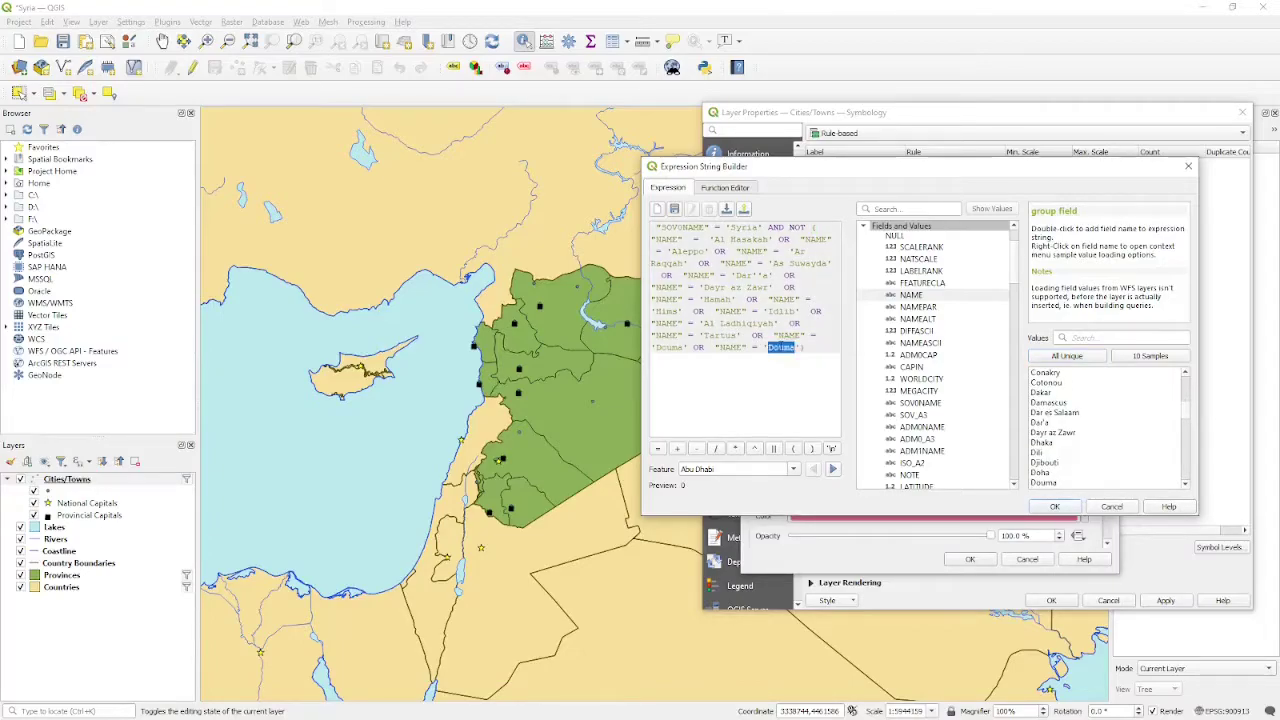
{"action": "key", "text": "BackSpace"}
{"action": "key", "text": "BackSpace"}
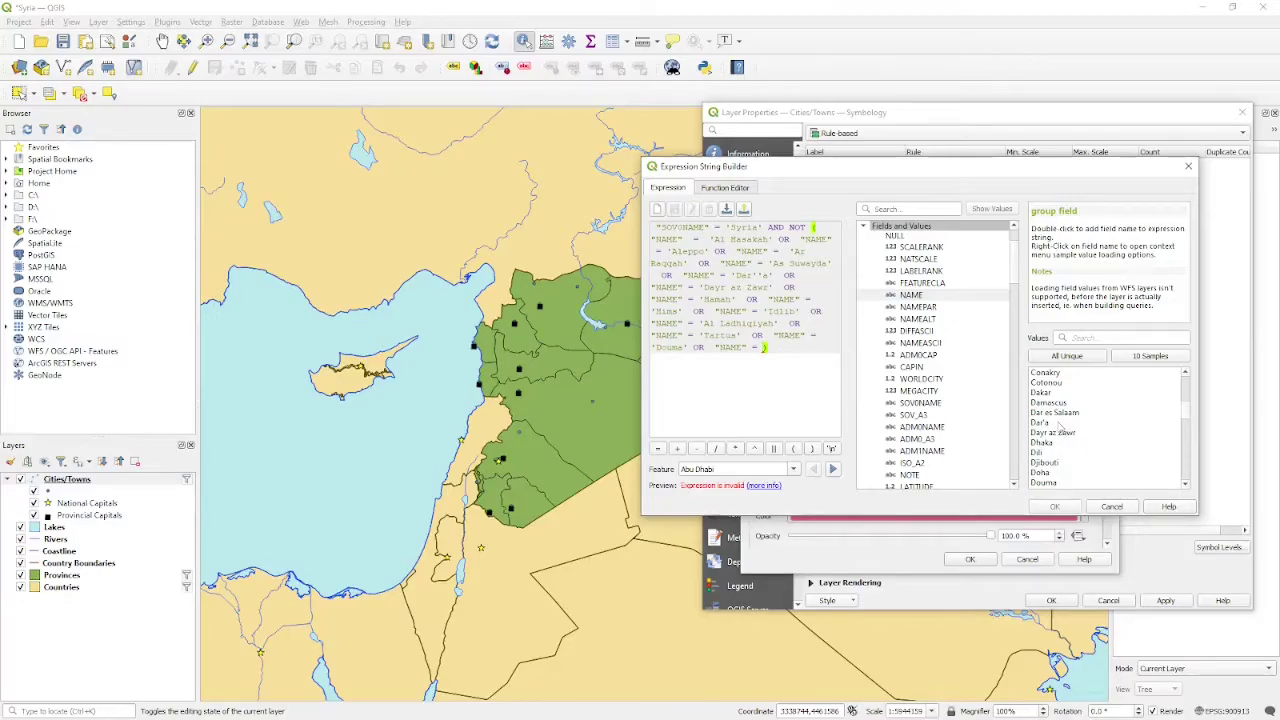
{"action": "double_click", "coordinate": [1049, 402]}
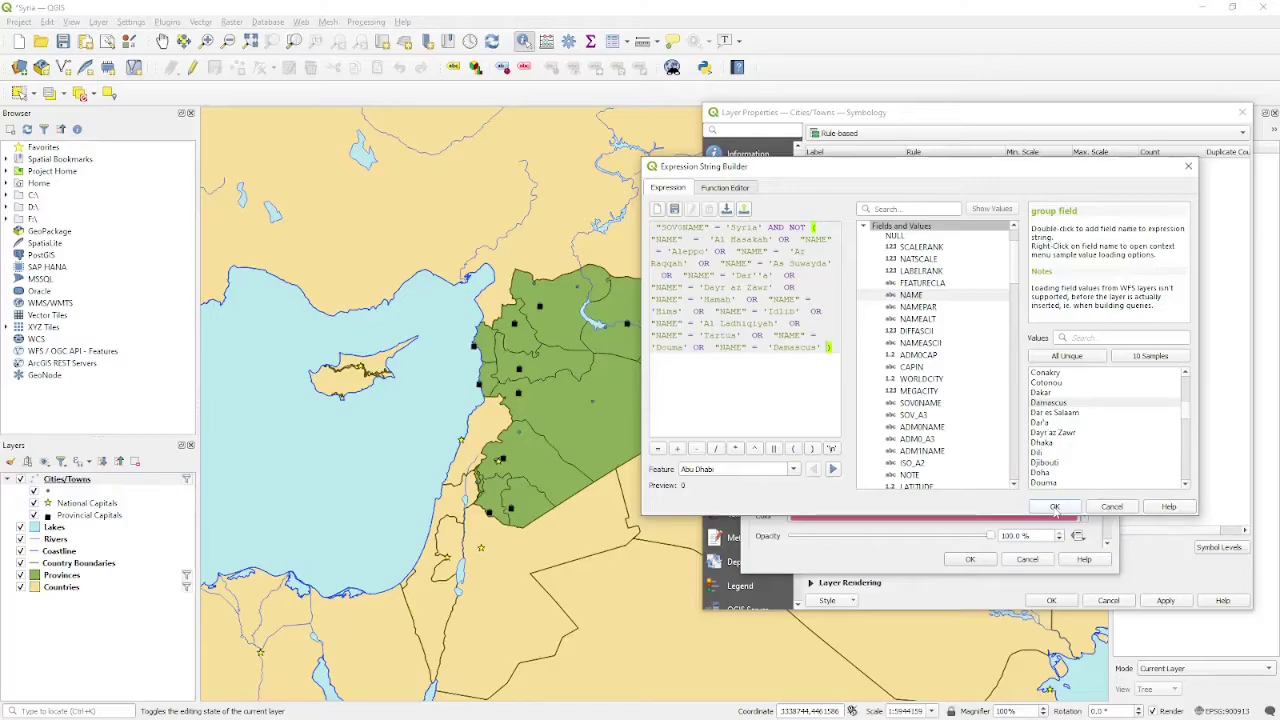
{"action": "left_click", "coordinate": [1055, 507]}
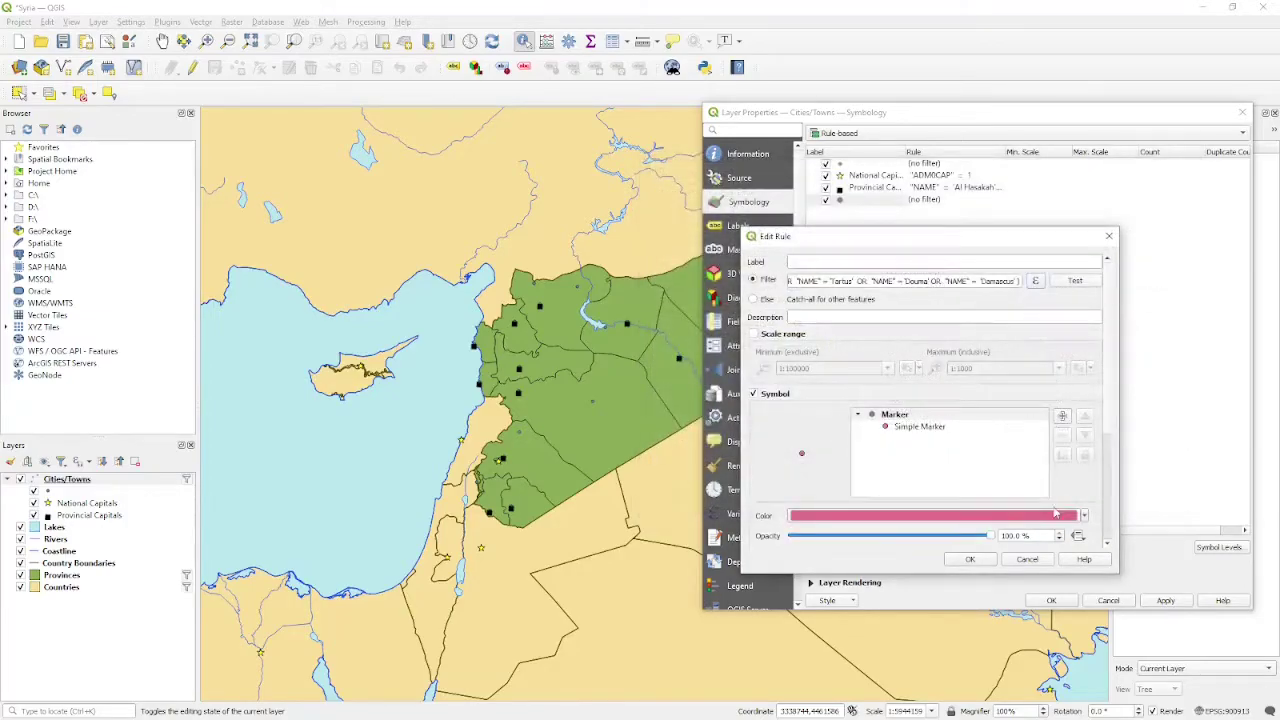
Set the fill color opacity of the new rule's simple marker to 0%, accept the rule, and apply the symbology.
{"action": "left_click", "coordinate": [890, 429]}
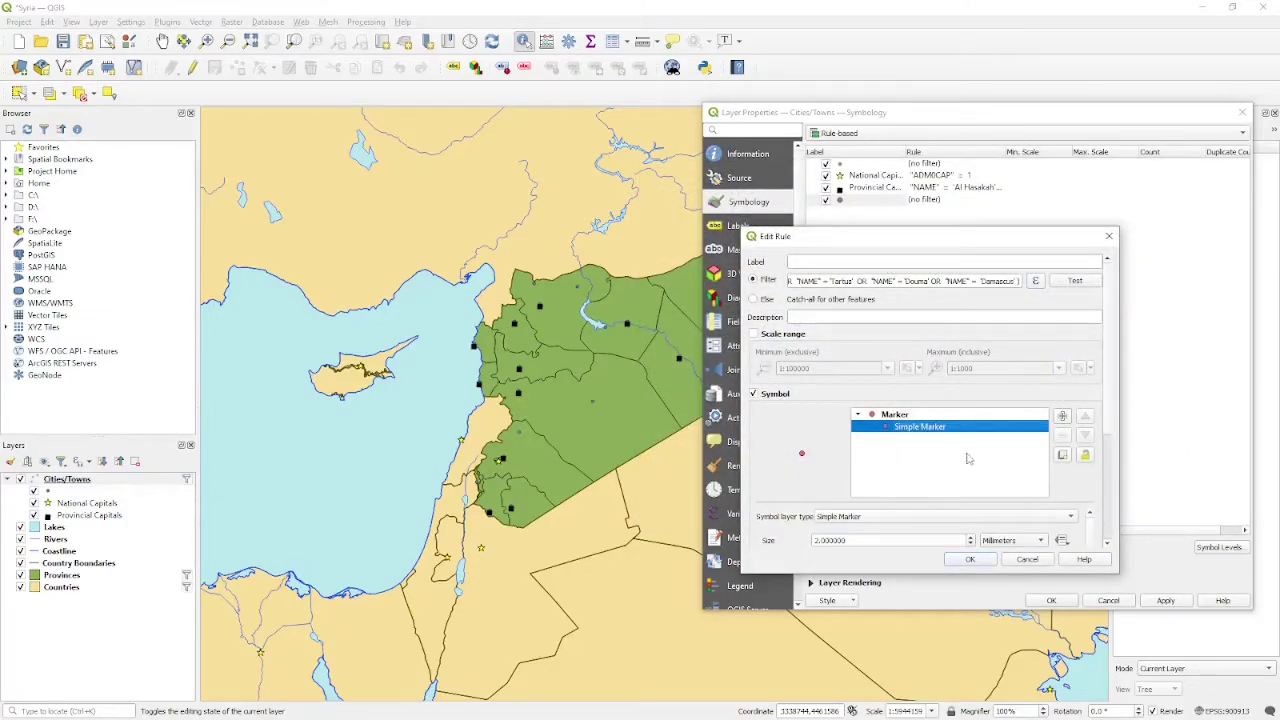
{"action": "scroll", "coordinate": [970, 465], "scroll_direction": "down", "scroll_amount": 5}
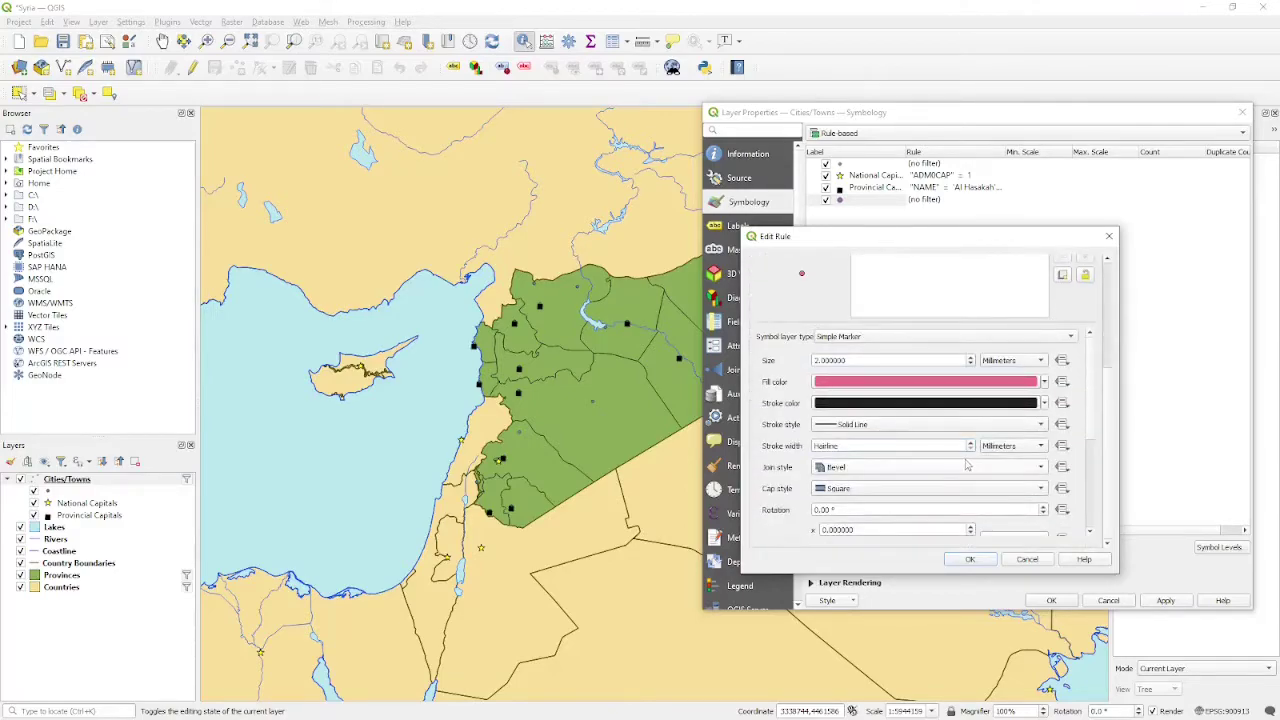
{"action": "scroll", "coordinate": [1095, 493], "scroll_direction": "down", "scroll_amount": 3}
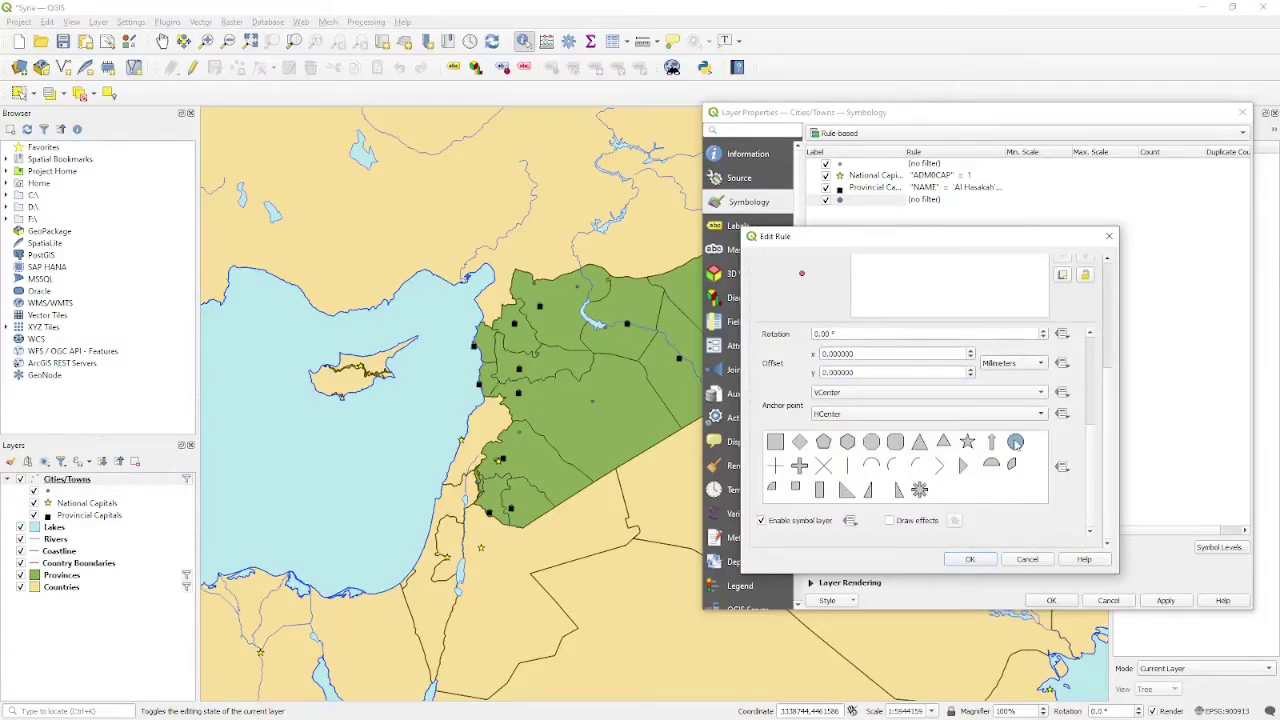
{"action": "scroll", "coordinate": [1033, 464], "scroll_direction": "up", "scroll_amount": 2}
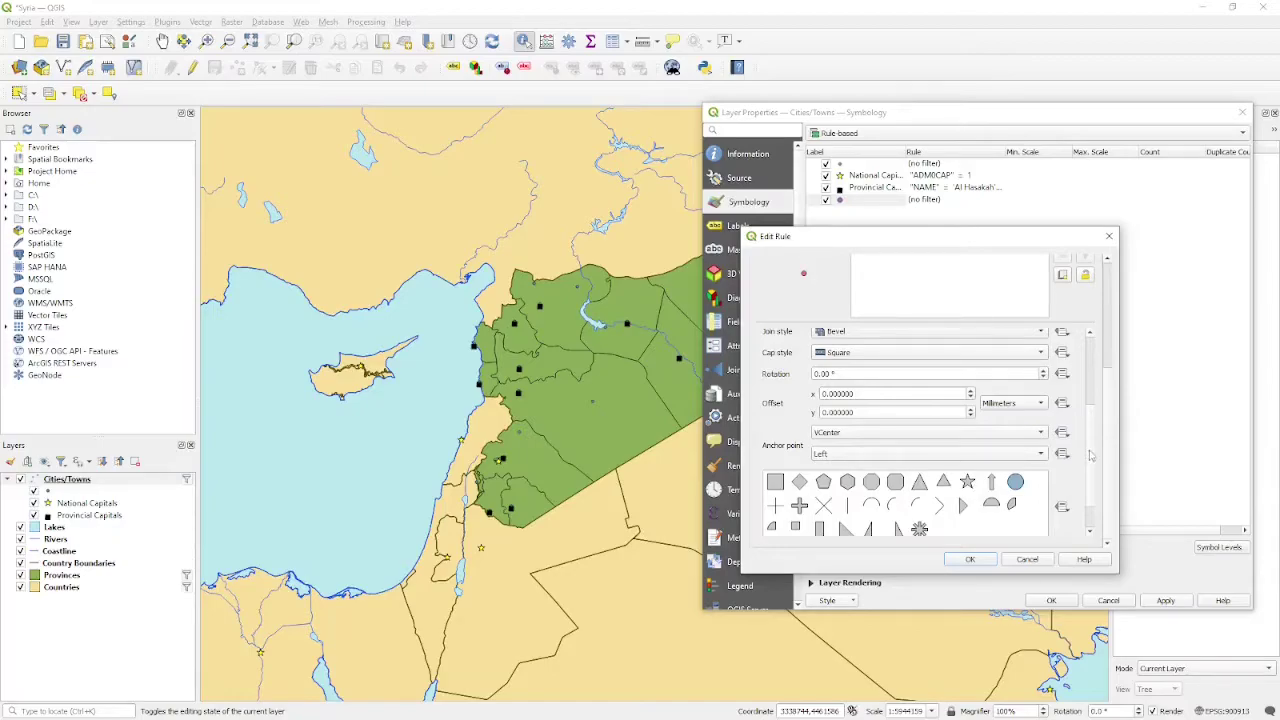
{"action": "scroll", "coordinate": [1092, 463], "scroll_direction": "up", "scroll_amount": 5}
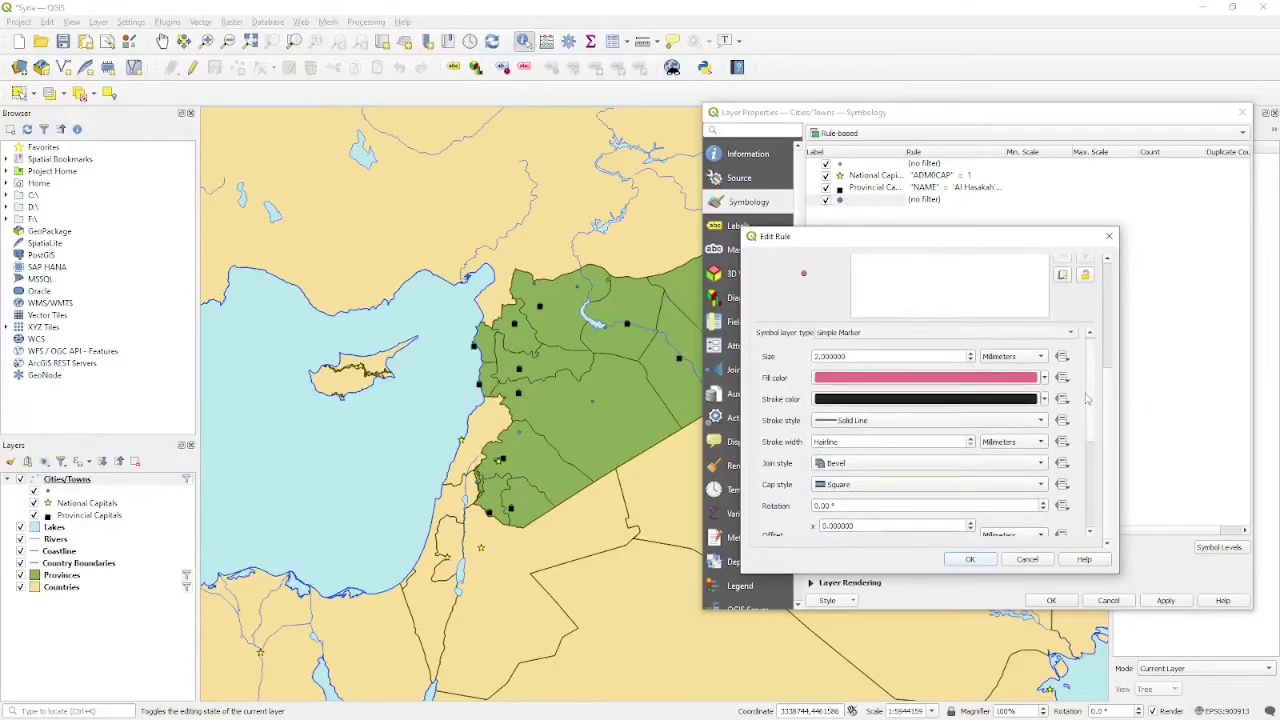
{"action": "left_click", "coordinate": [967, 383]}
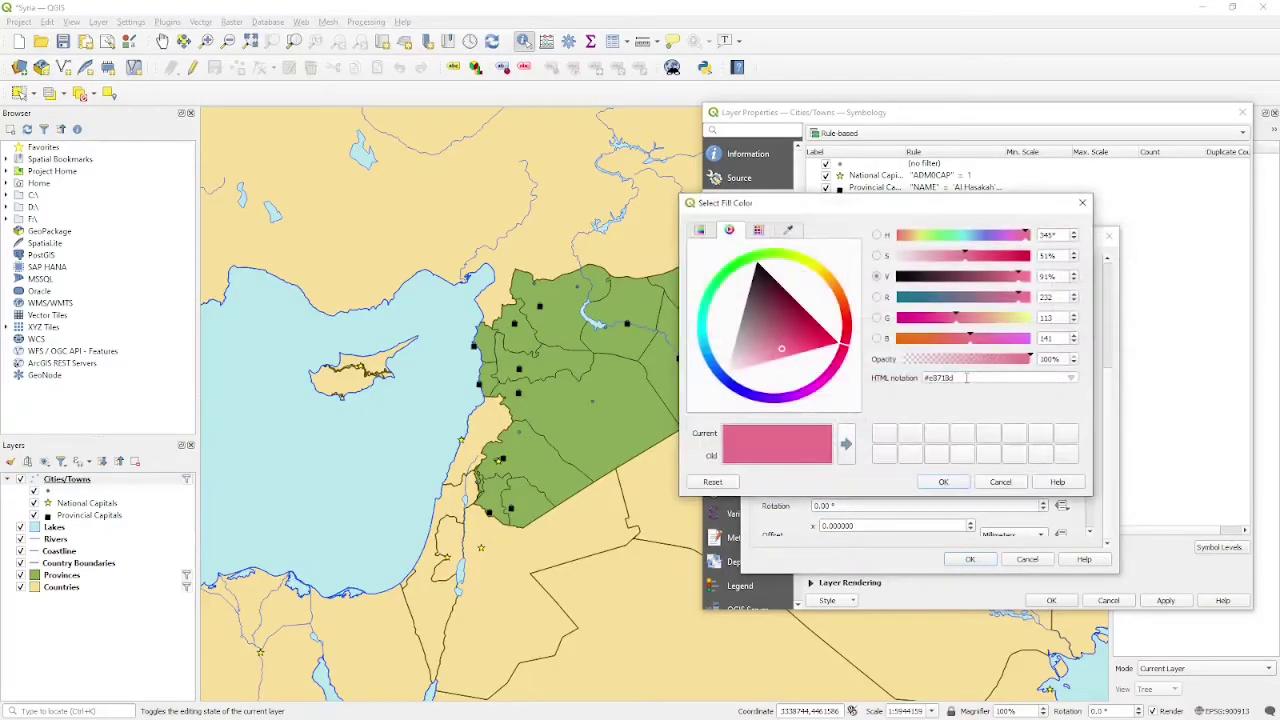
{"action": "double_click", "coordinate": [1053, 360]}
{"action": "type", "text": "0"}
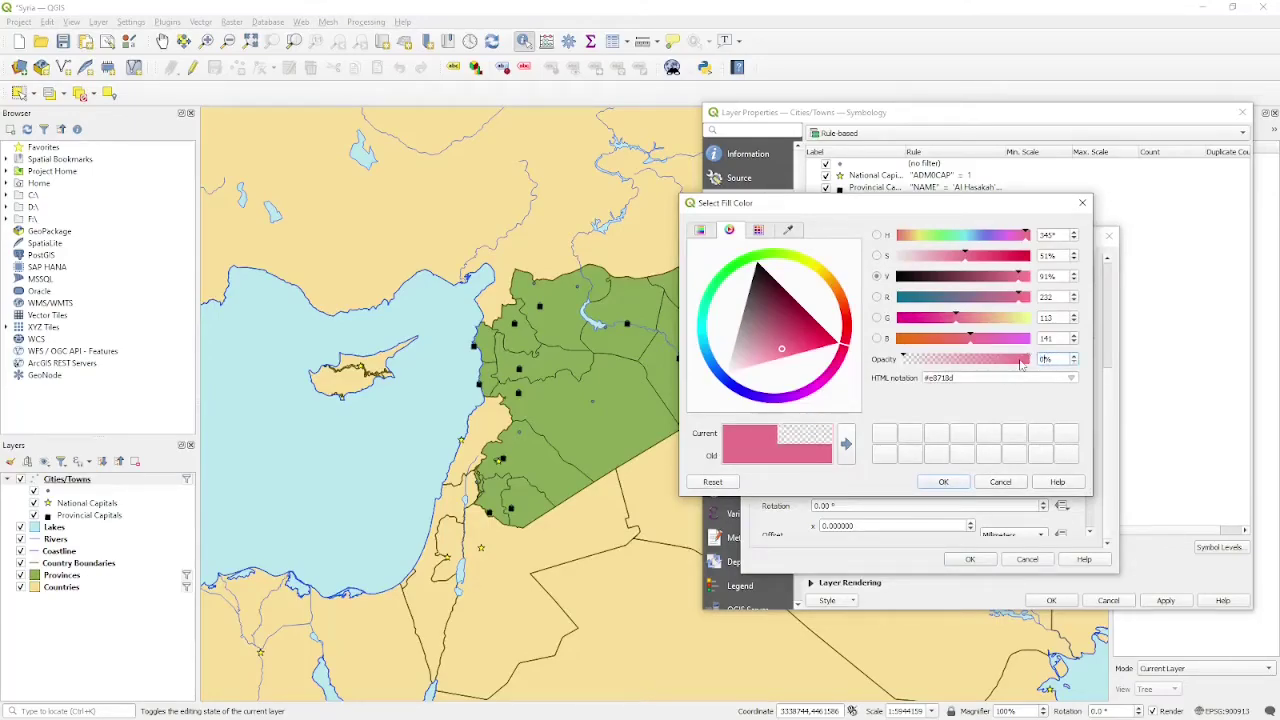
{"action": "left_click", "coordinate": [950, 482]}
{"action": "left_click", "coordinate": [970, 560]}
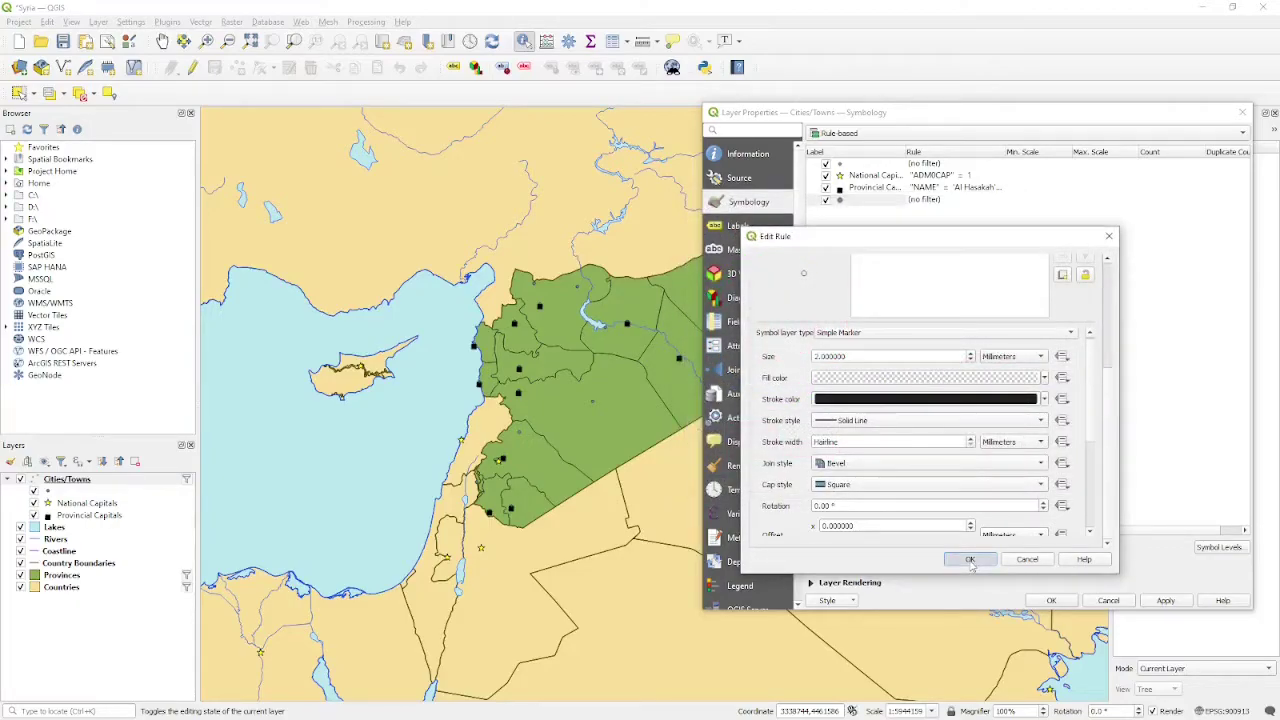
{"action": "left_click", "coordinate": [1166, 601]}
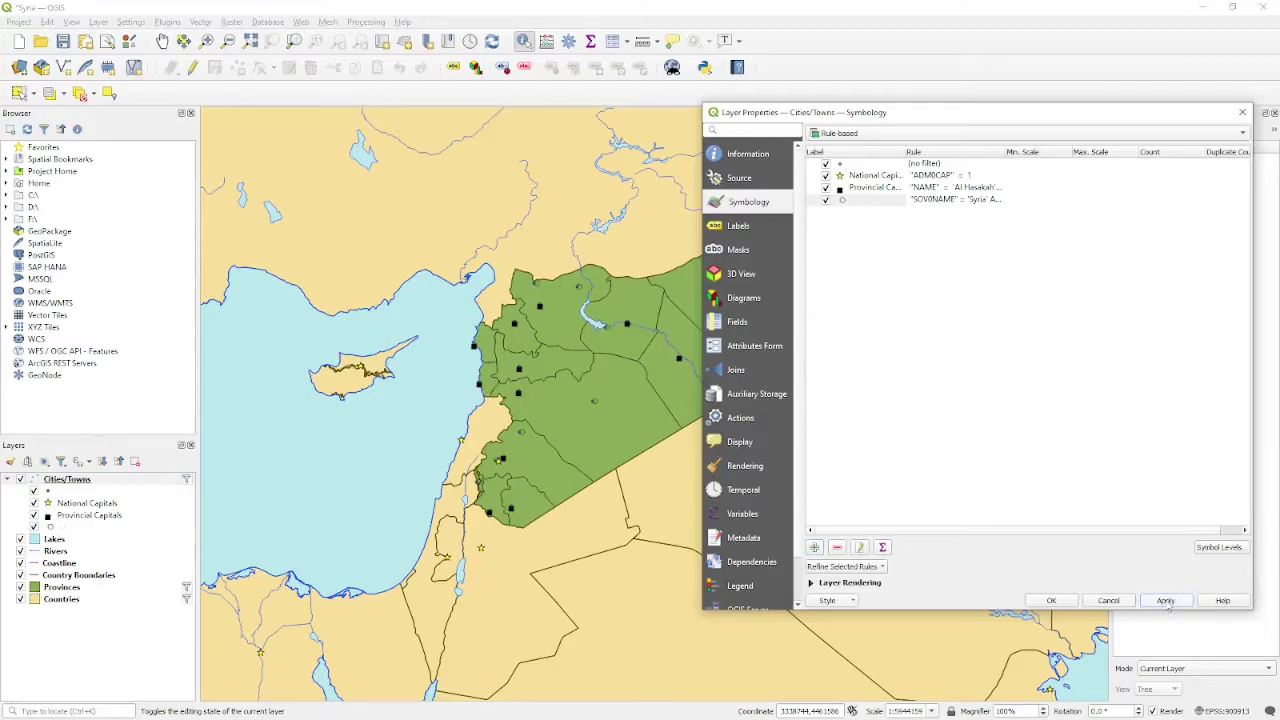
Disable the unfiltered rule in the Cities/Towns symbology, accept the layer properties, and save the project.
{"action": "left_click", "coordinate": [826, 164]}
{"action": "left_click", "coordinate": [1168, 601]}
{"action": "left_click", "coordinate": [1064, 601]}
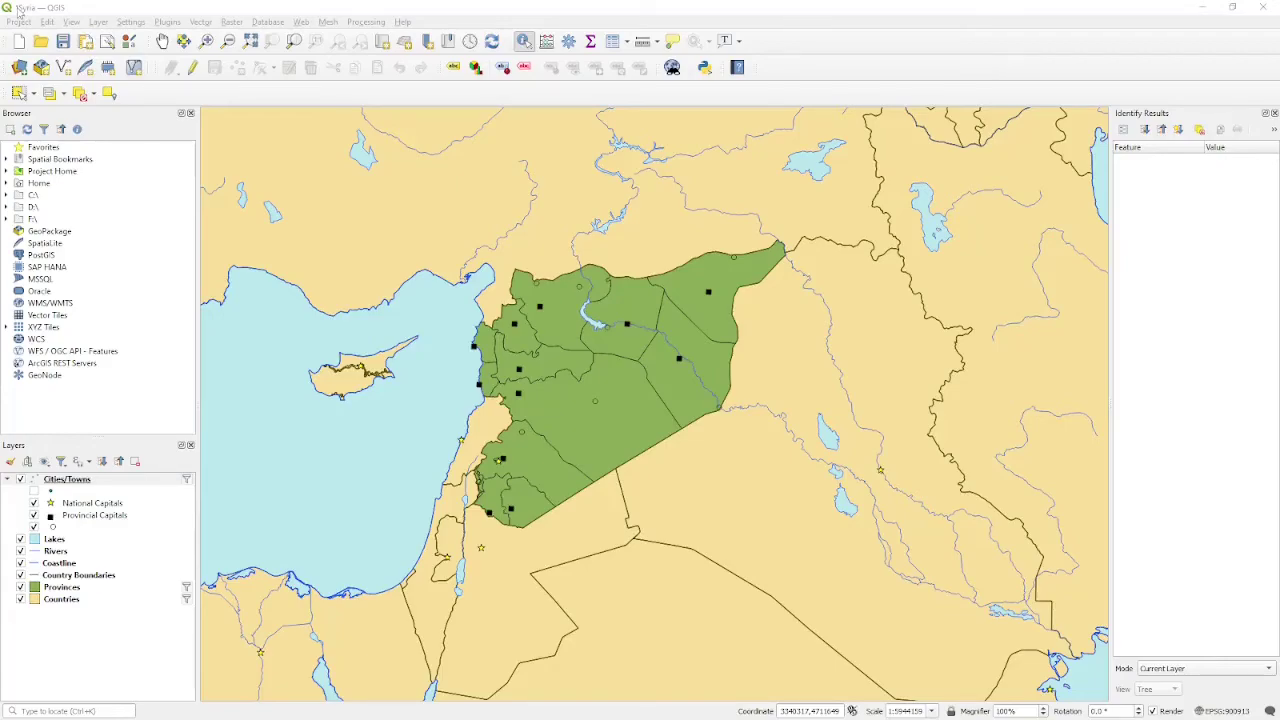
{"action": "left_click", "coordinate": [55, 10]}
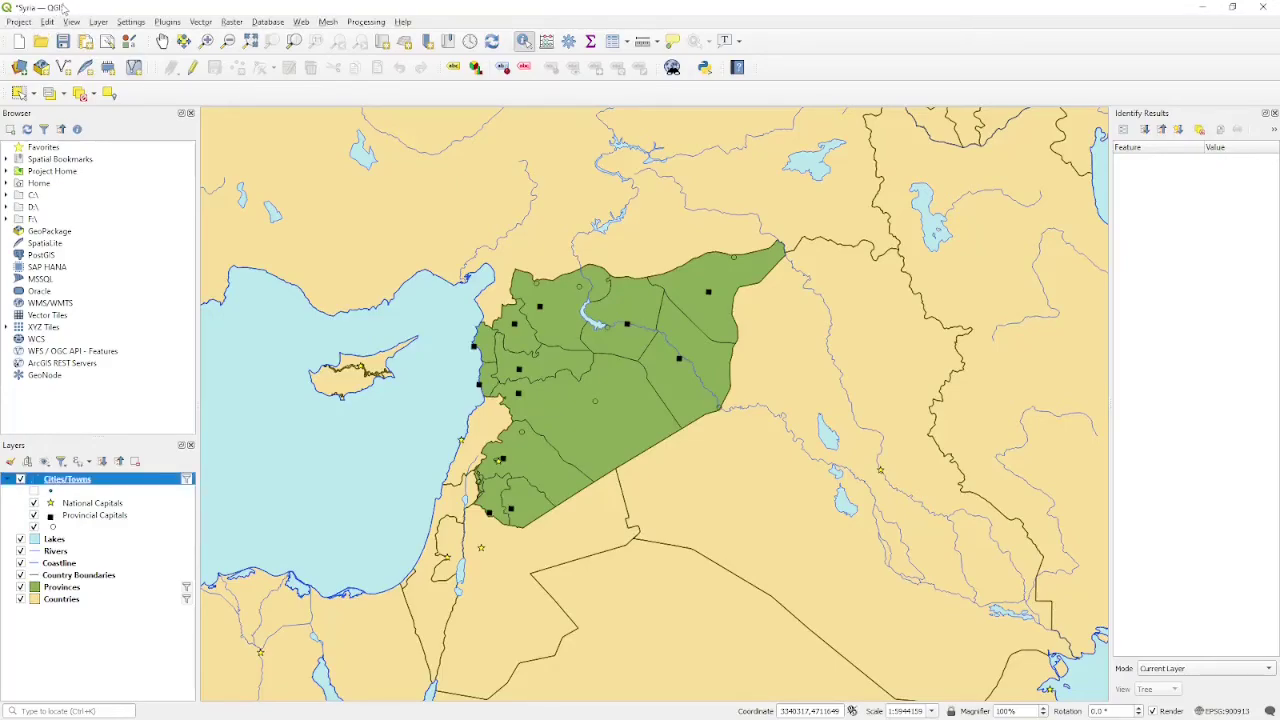
{"action": "key", "text": "ctrl+s"}
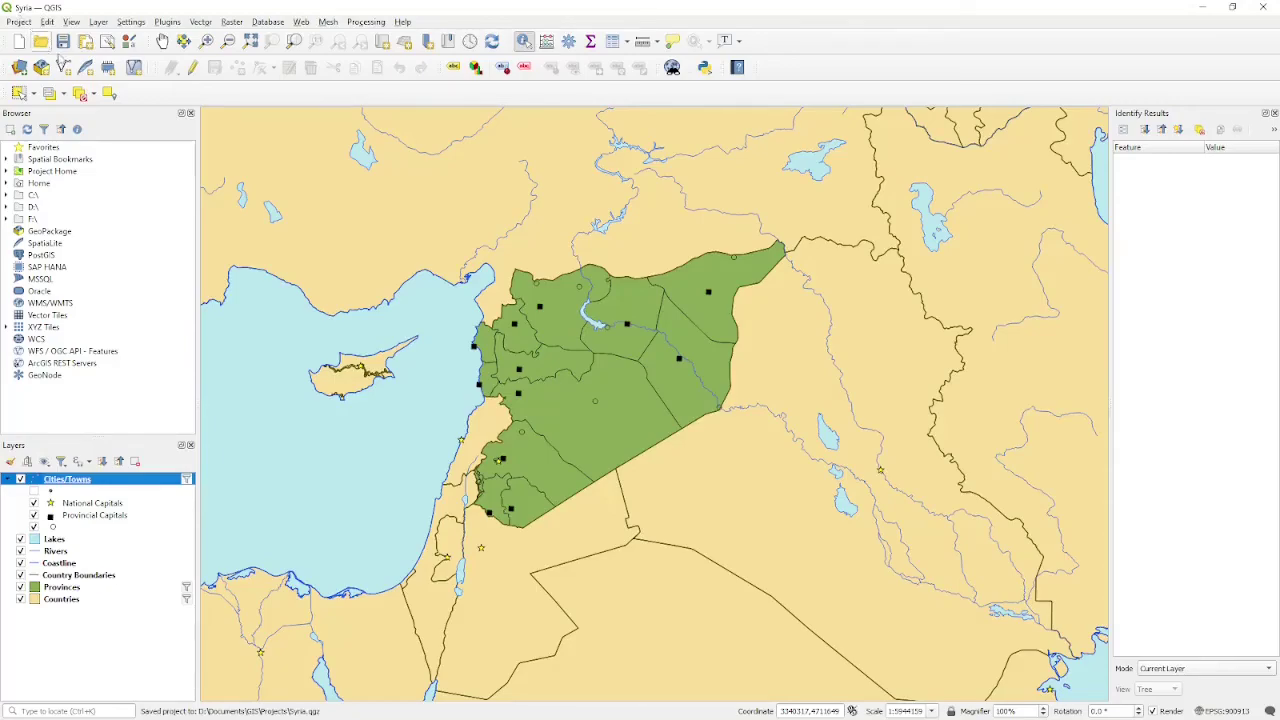